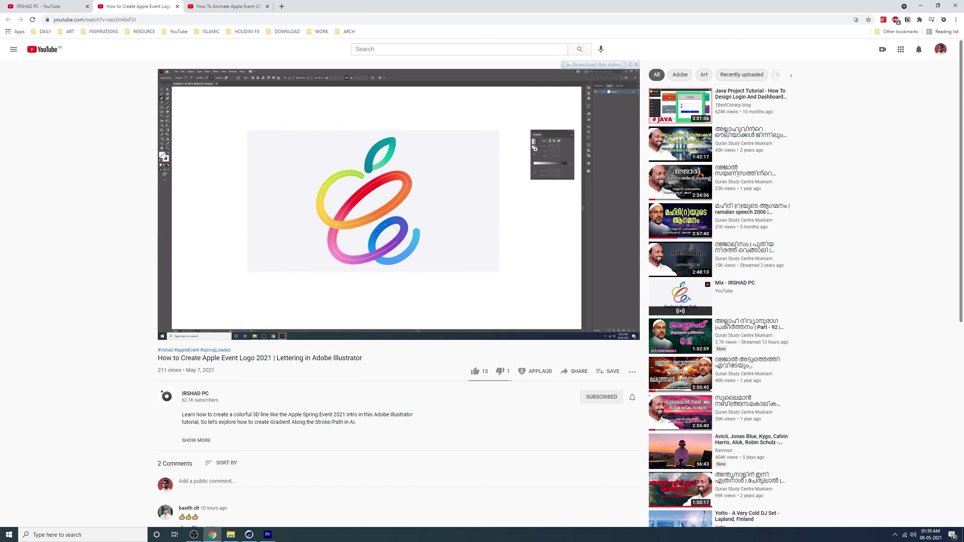
Pause the Illustrator logo tutorial, open the 'How To Animate Apple Event 2021' tab, then bring Premiere Pro forward
{"action": "left_click", "coordinate": [396, 221]}
{"action": "left_click", "coordinate": [225, 7]}
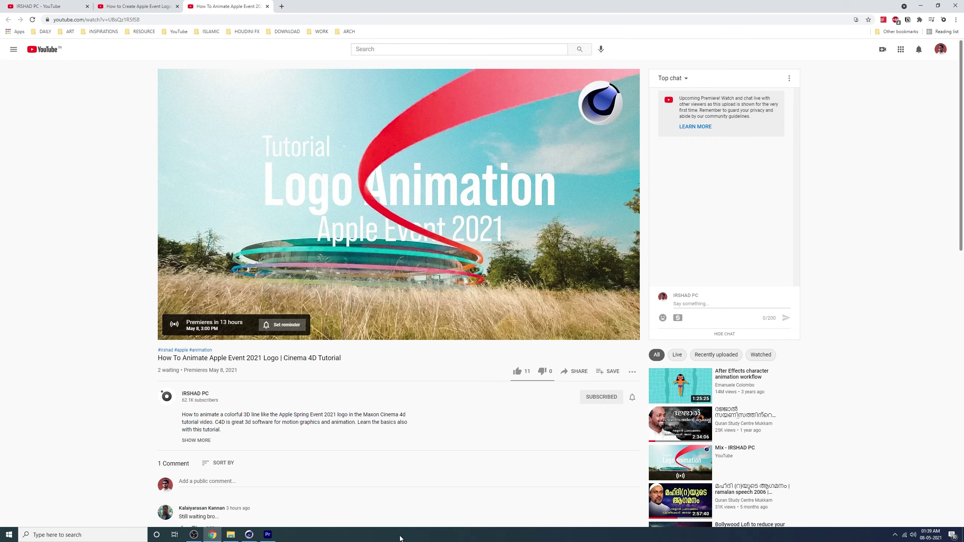
{"action": "left_click", "coordinate": [277, 538]}
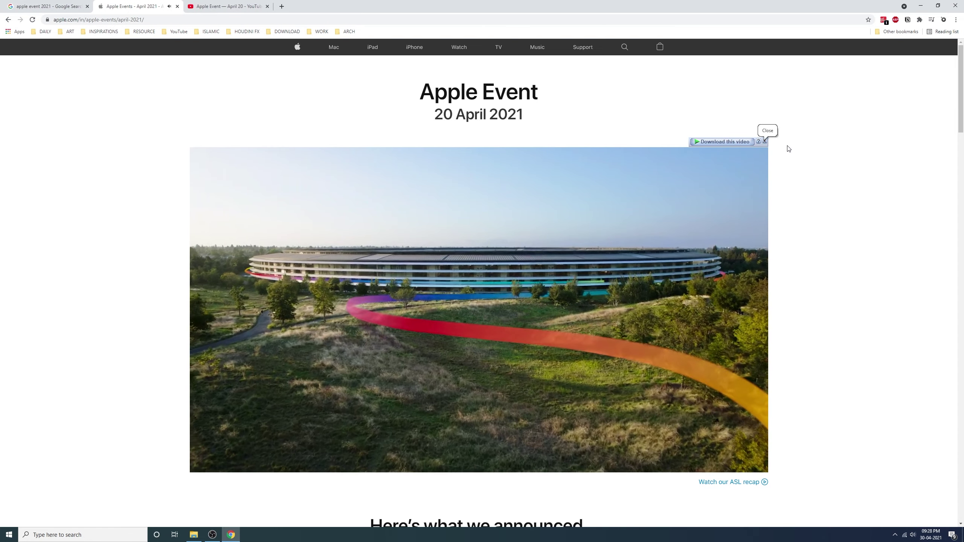
Dismiss the video download bar and pause the Apple Event film on its Apple Park shot
{"action": "left_click", "coordinate": [765, 142]}
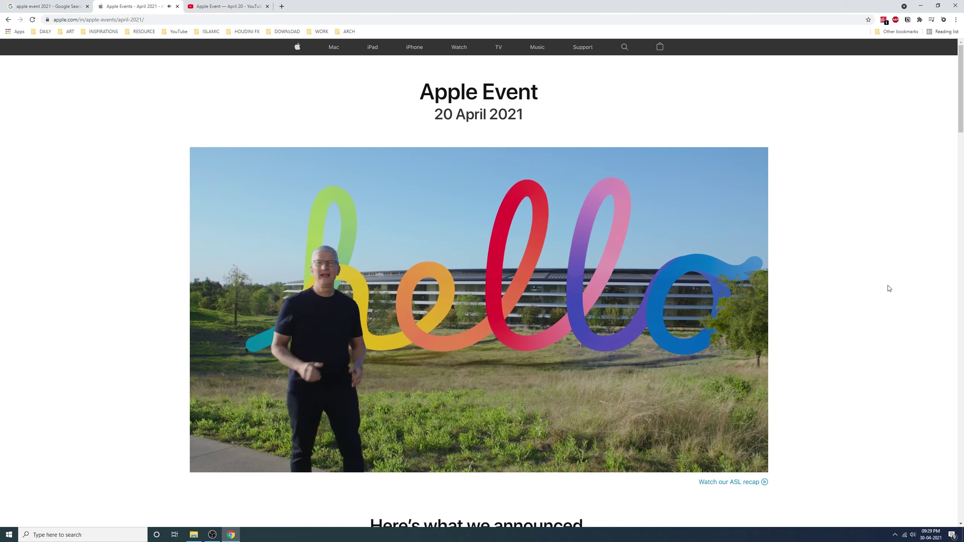
{"action": "left_click", "coordinate": [516, 364]}
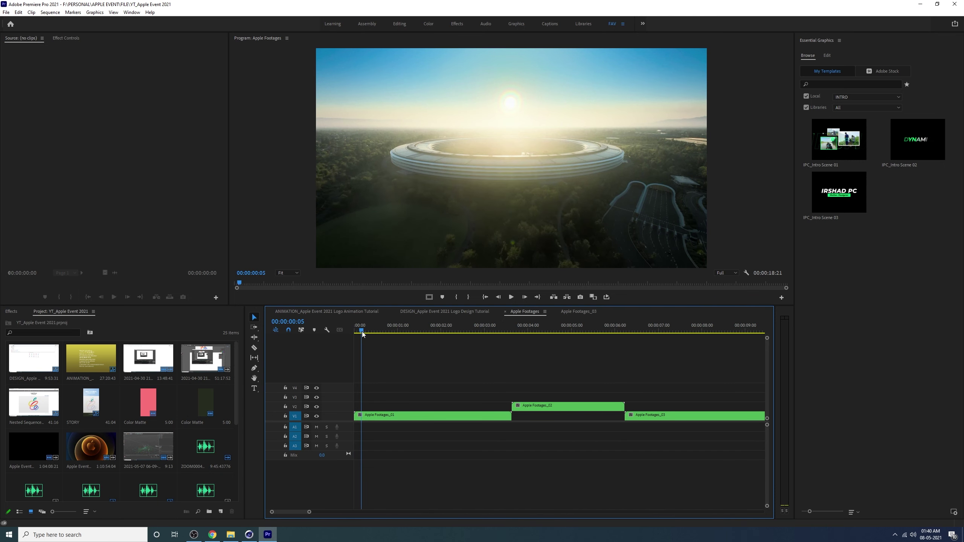
Play, zoom and scrub through the Apple Footages sequence to about 15 seconds, then return to the browser
{"action": "key", "text": "space"}
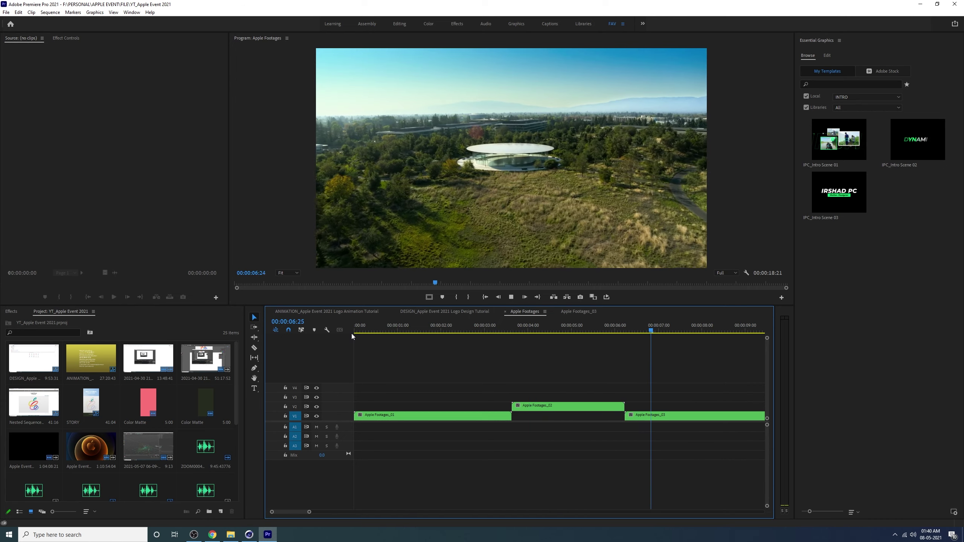
{"action": "key", "text": "space"}
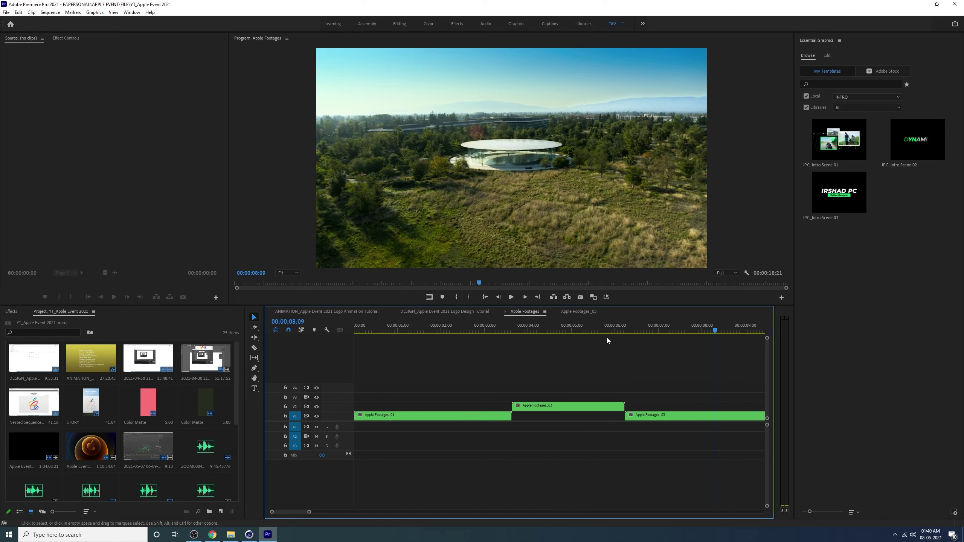
{"action": "scroll", "coordinate": [499, 351], "scroll_direction": "down", "scroll_amount": 3, "text": "alt"}
{"action": "left_click_drag", "start_coordinate": [452, 329], "coordinate": [492, 349]}
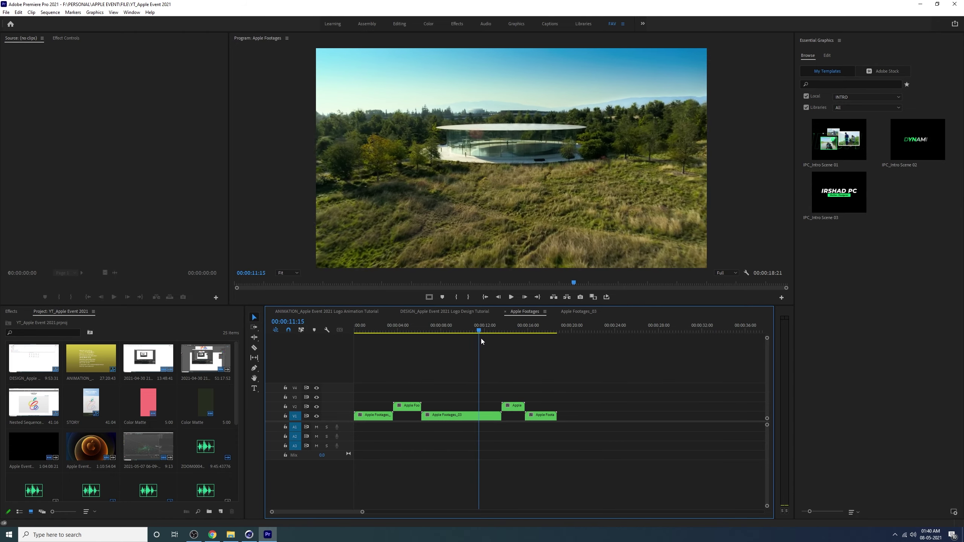
{"action": "left_click", "coordinate": [430, 330]}
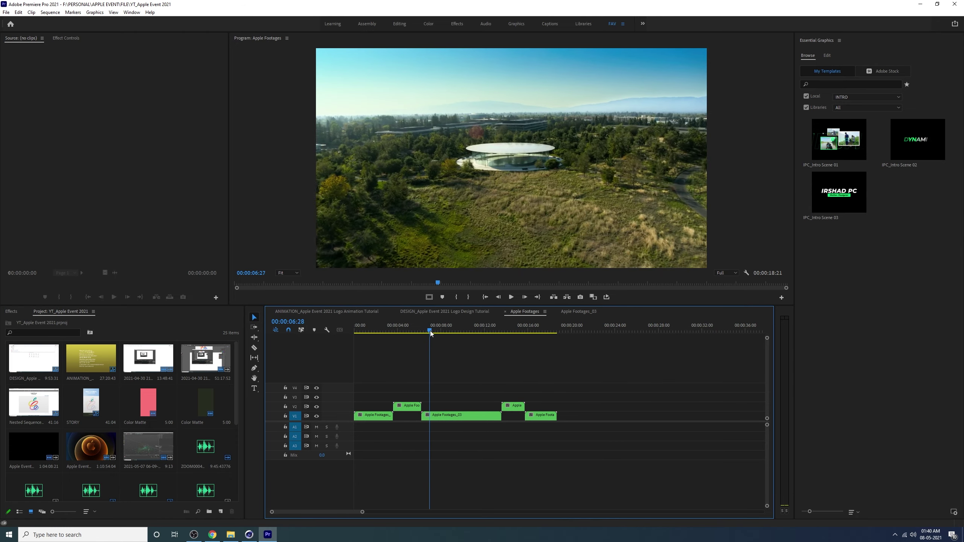
{"action": "key", "text": "backslash"}
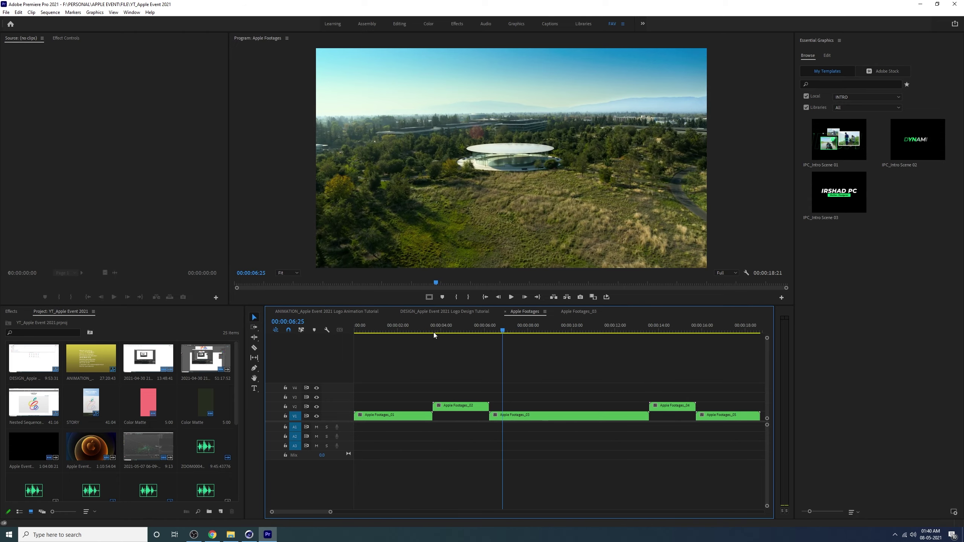
{"action": "key", "text": "backslash"}
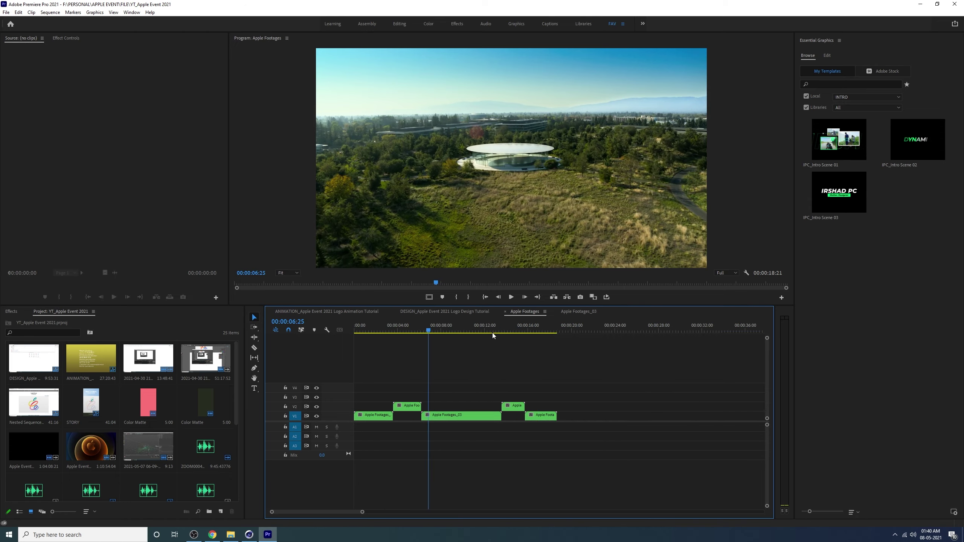
{"action": "left_click_drag", "start_coordinate": [492, 330], "coordinate": [520, 347]}
{"action": "left_click", "coordinate": [212, 534]}
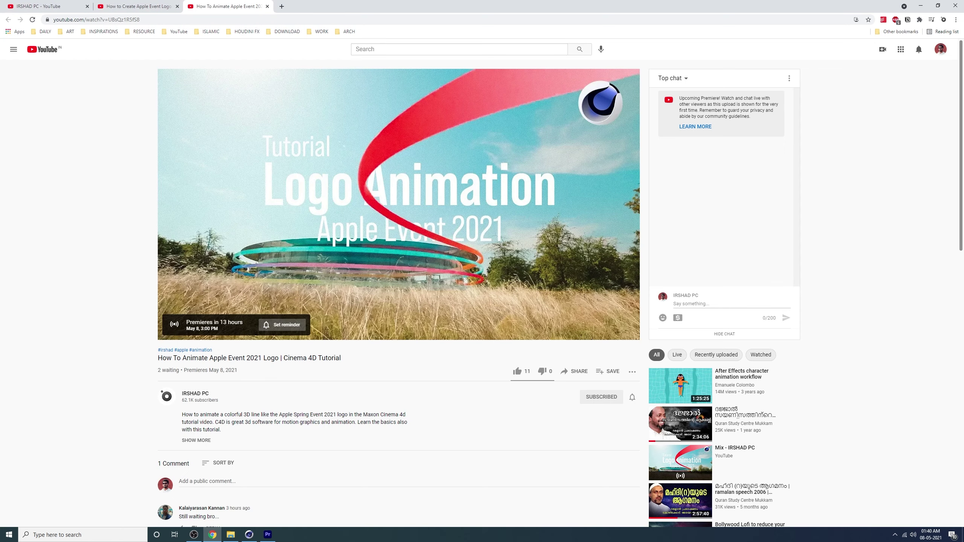
Search Google for 'apple event 2021 logo animation' in a new tab and open the 3D Line ANIMATION video
{"action": "left_click", "coordinate": [282, 6]}
{"action": "type", "text": "an"}
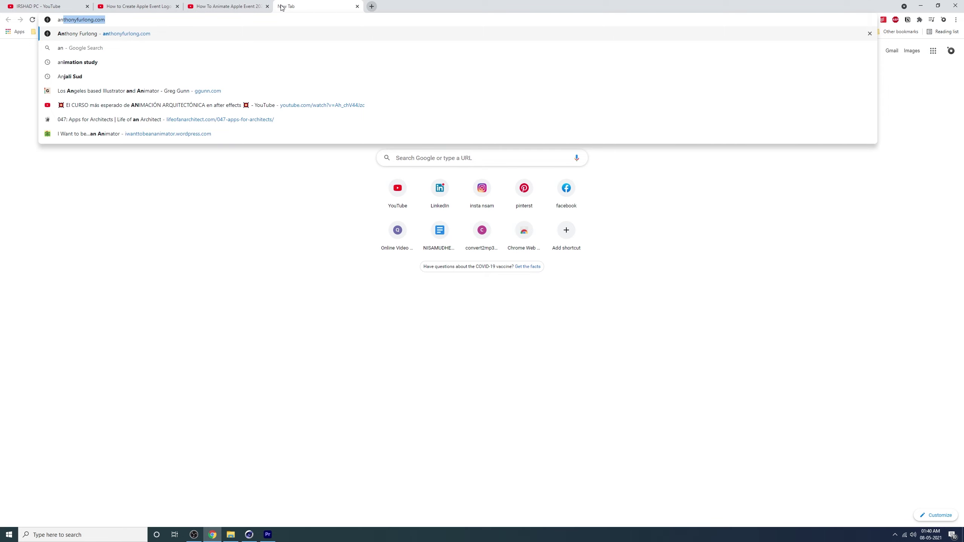
{"action": "key", "text": "BackSpace"}
{"action": "key", "text": "BackSpace"}
{"action": "key", "text": "BackSpace"}
{"action": "type", "text": "apple event 2021 logo animation"}
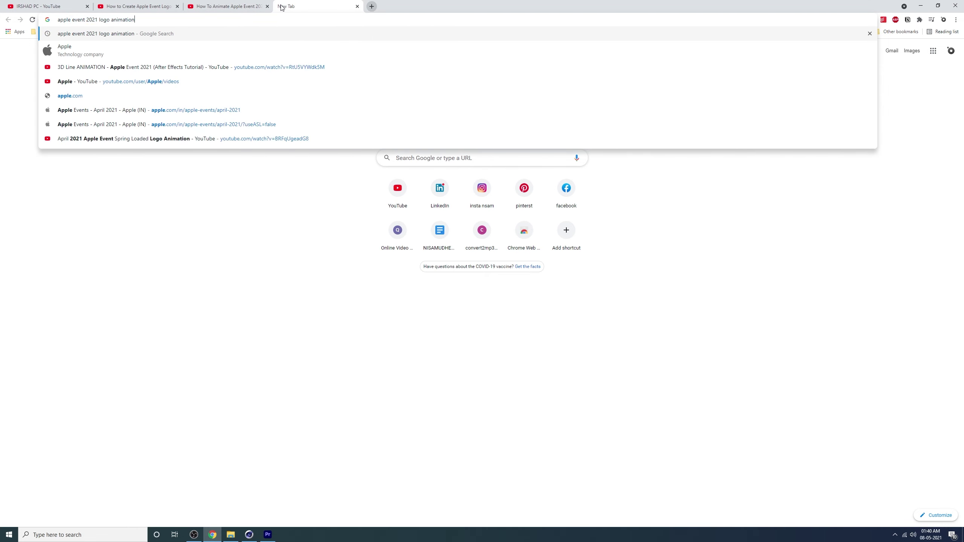
{"action": "key", "text": "Return"}
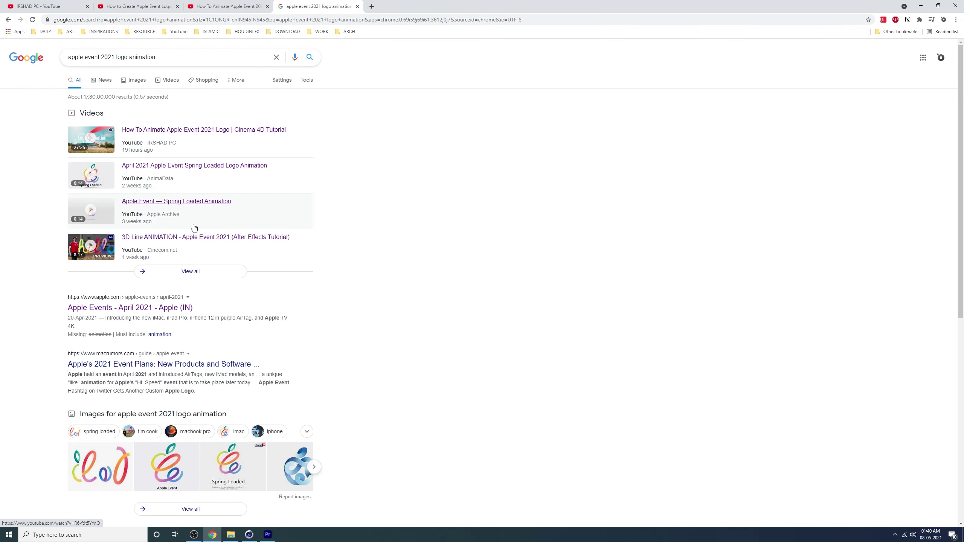
{"action": "left_click", "coordinate": [171, 236]}
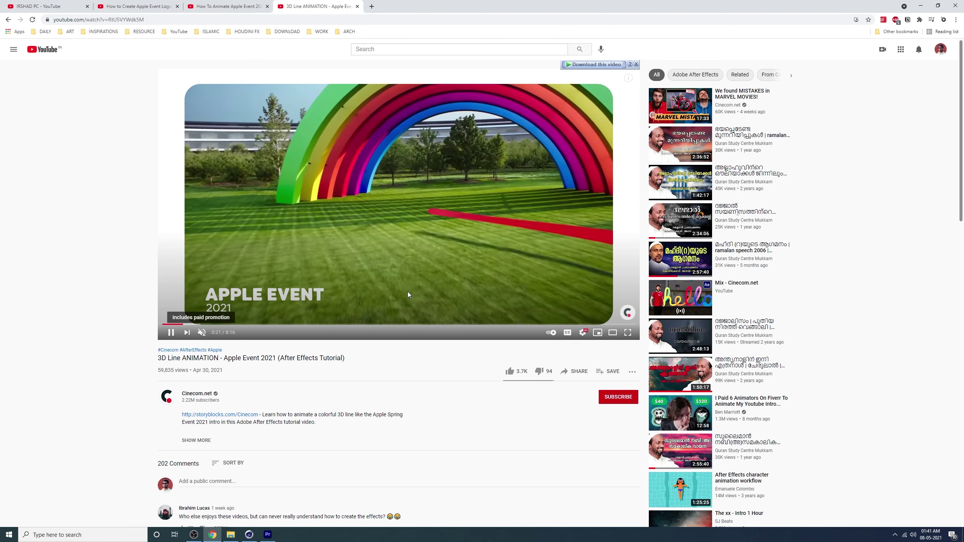
Skip through the tutorial to the CC Particle World settings around 6:21 and pause there
{"action": "key", "text": "Right"}
{"action": "key", "text": "Right"}
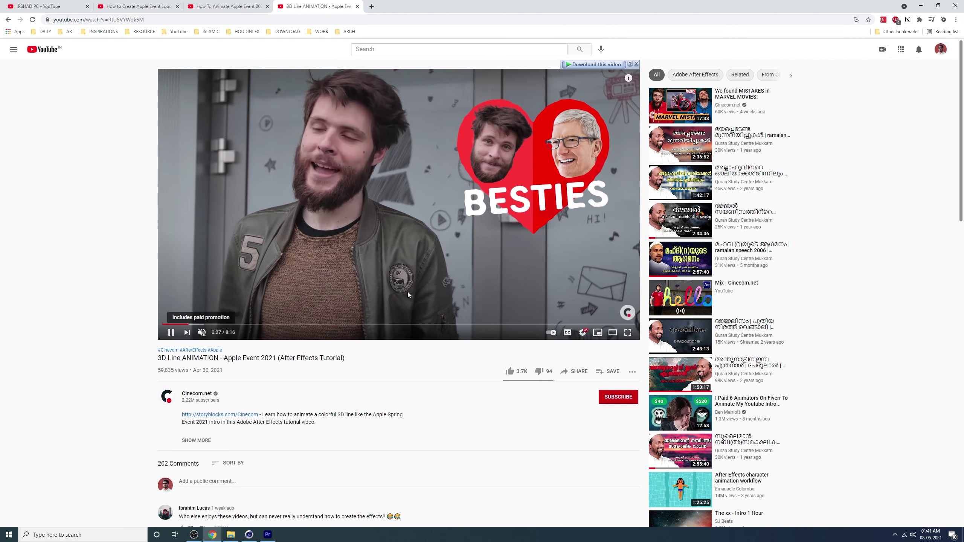
{"action": "left_click", "coordinate": [336, 324]}
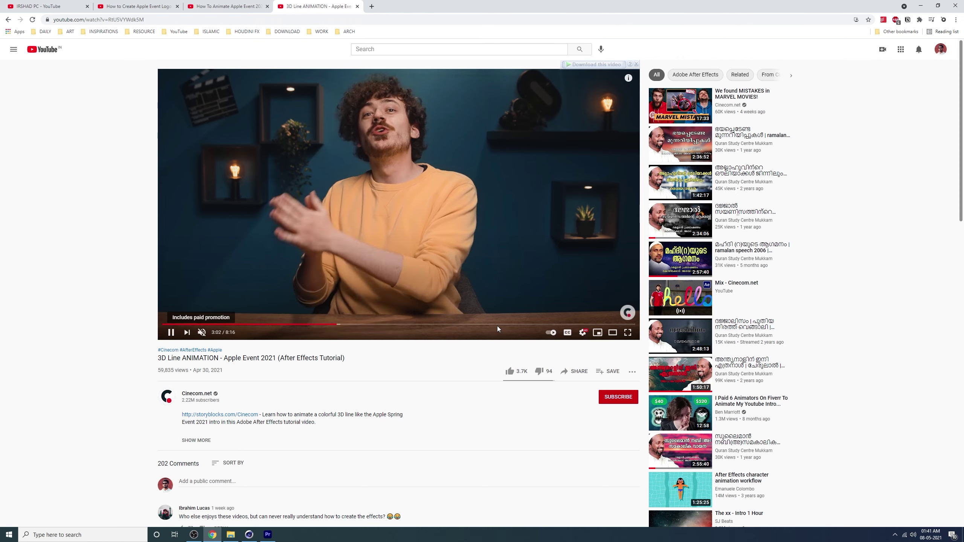
{"action": "left_click", "coordinate": [502, 325]}
{"action": "left_click", "coordinate": [512, 326]}
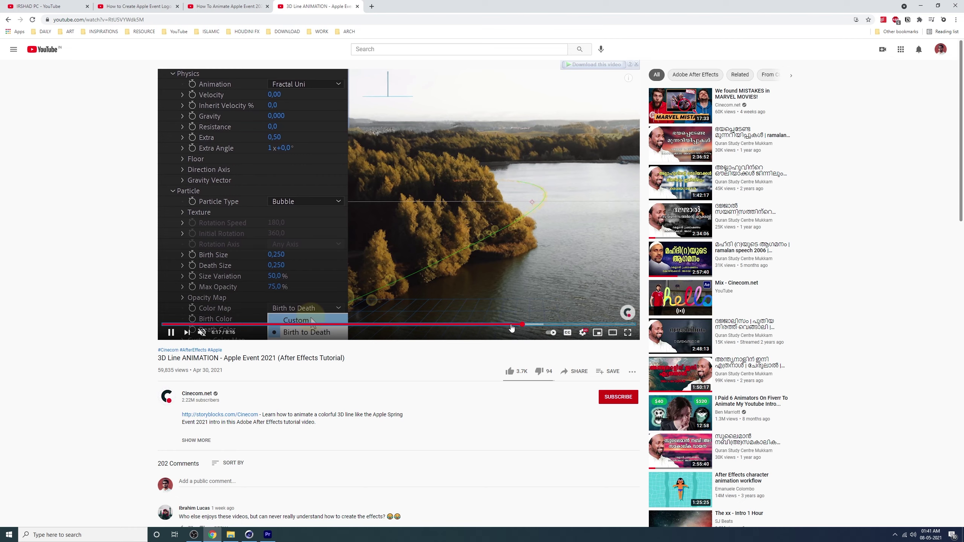
{"action": "key", "text": "Right"}
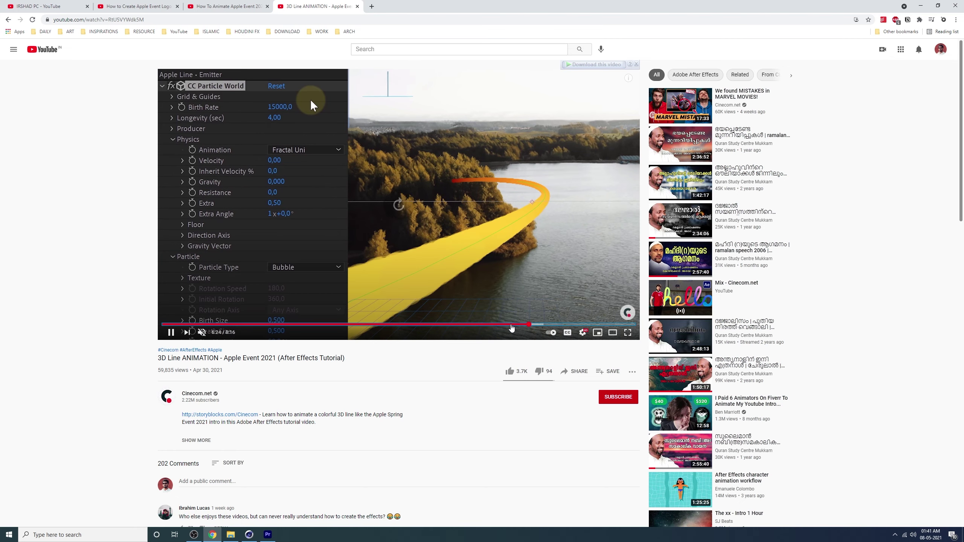
{"action": "left_click", "coordinate": [511, 325]}
{"action": "key", "text": "Right"}
{"action": "key", "text": "Right"}
{"action": "key", "text": "Right"}
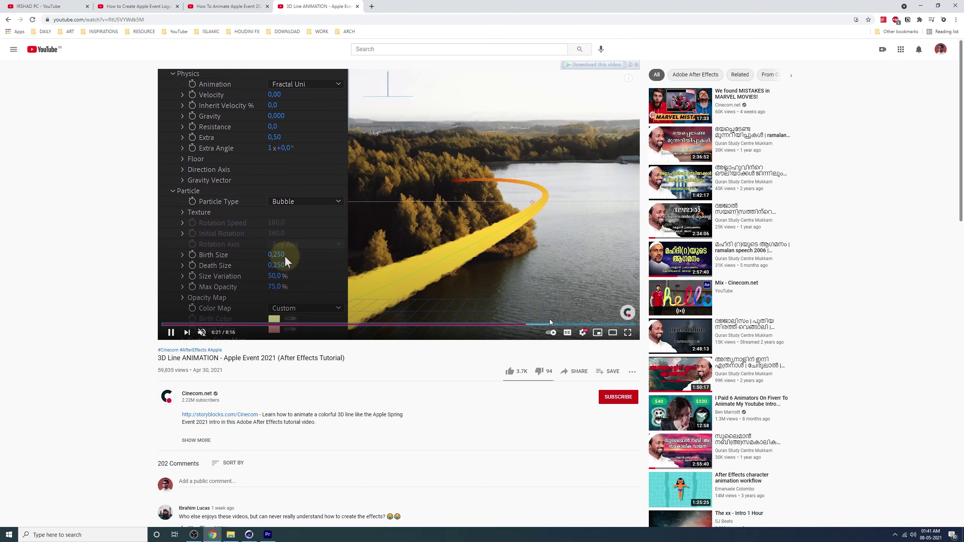
{"action": "left_click", "coordinate": [380, 259]}
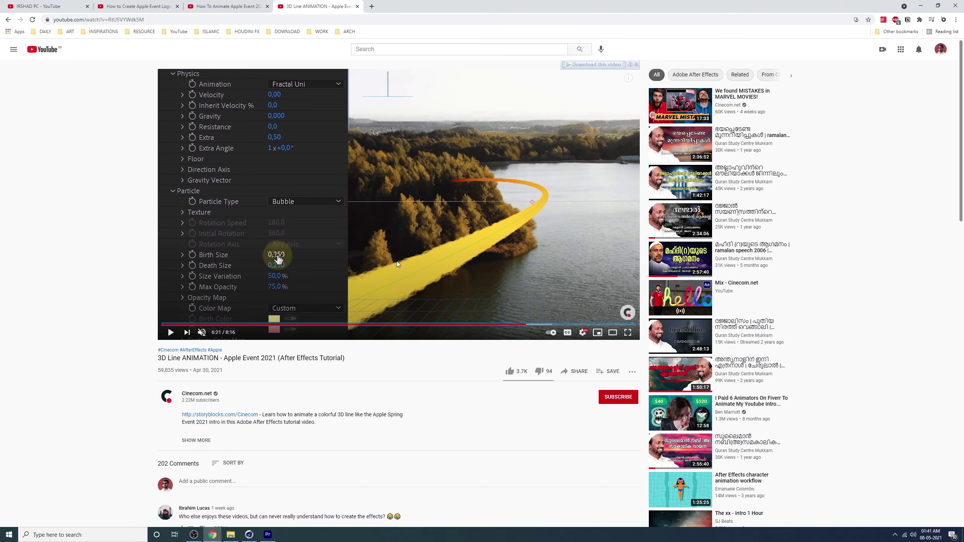
Jump to the custom colour map part around 7:15–7:47 and replay the purple line shot before switching to Cinema 4D
{"action": "left_click", "coordinate": [538, 326]}
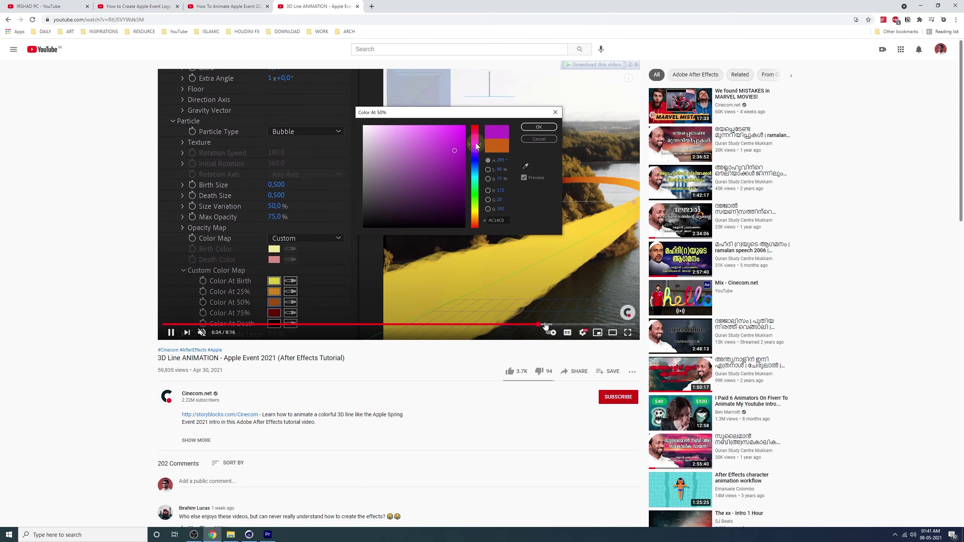
{"action": "left_click", "coordinate": [546, 325]}
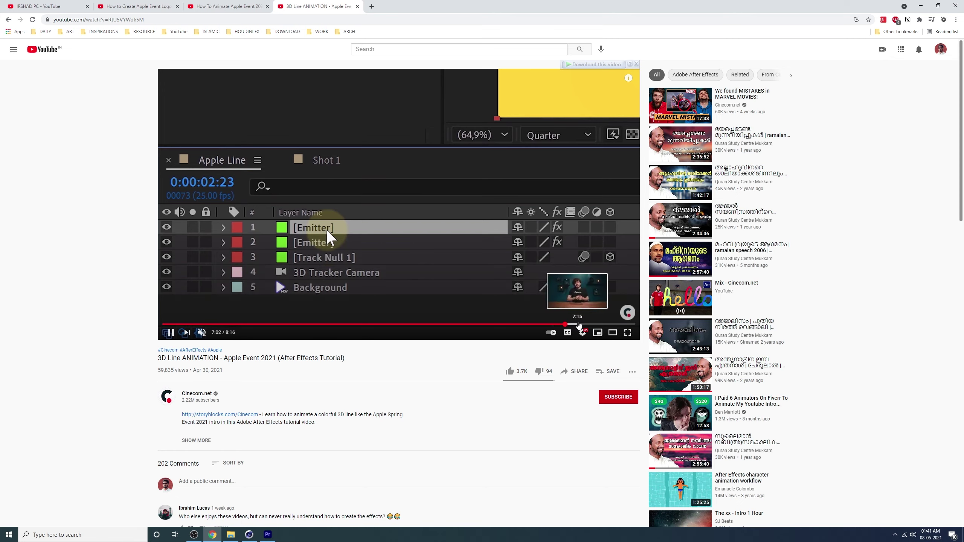
{"action": "left_click", "coordinate": [578, 326]}
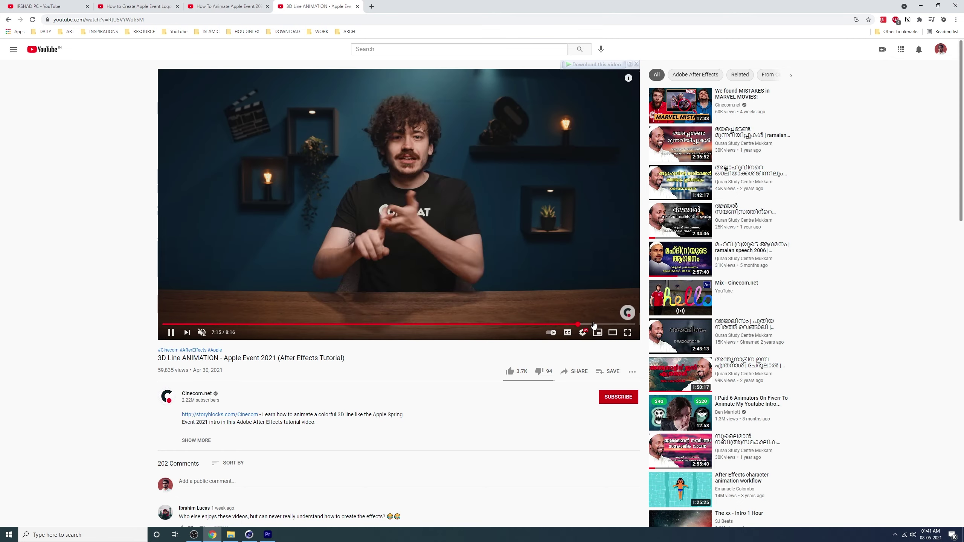
{"action": "left_click", "coordinate": [608, 325]}
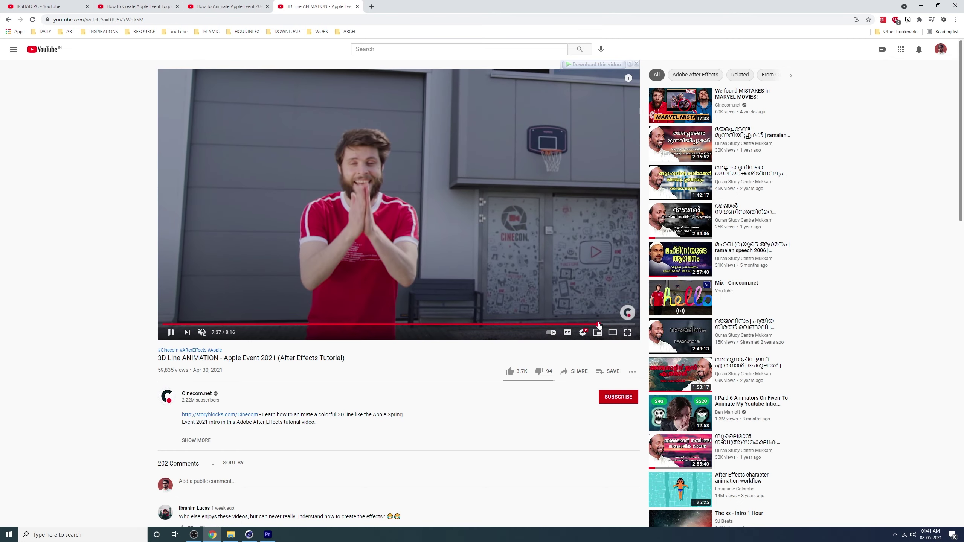
{"action": "key", "text": "Left"}
{"action": "key", "text": "Left"}
{"action": "key", "text": "Left"}
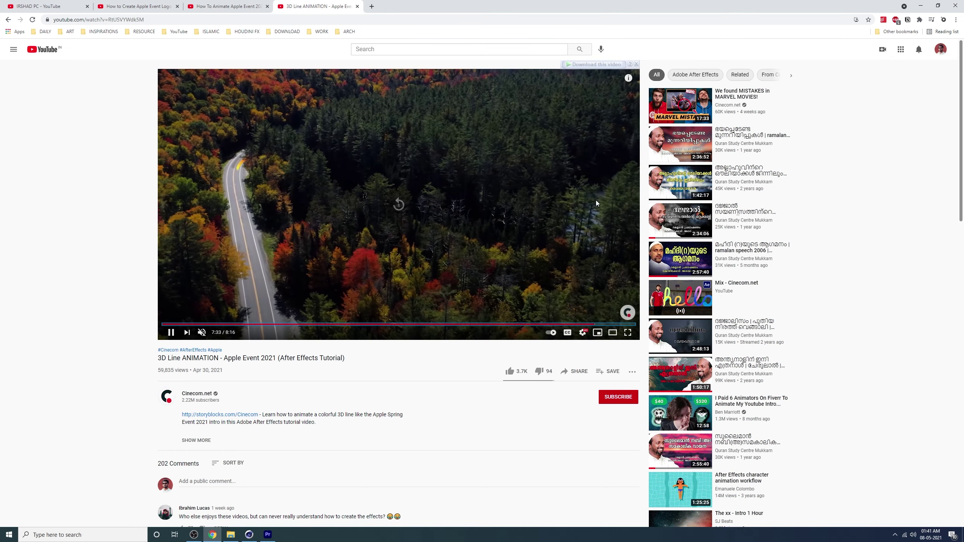
{"action": "key", "text": "Left"}
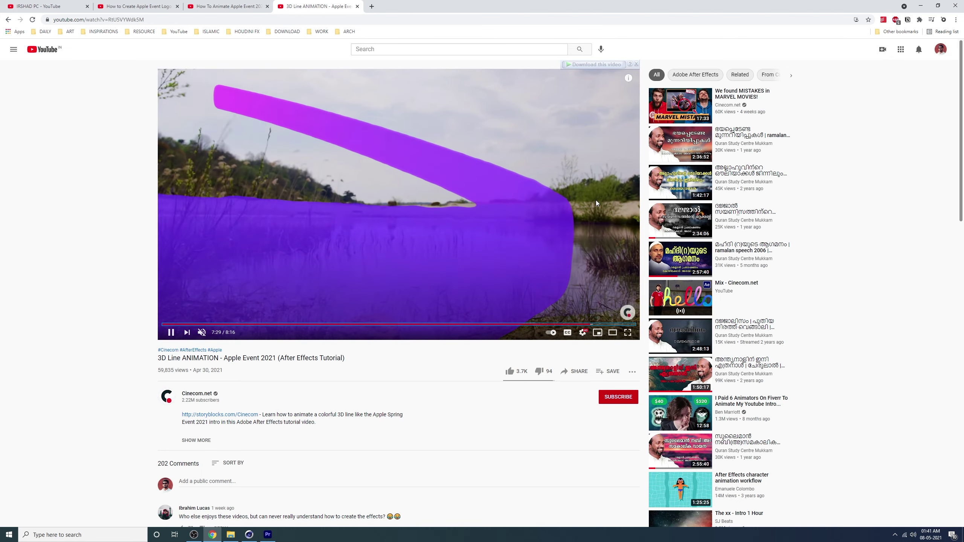
{"action": "key", "text": "space"}
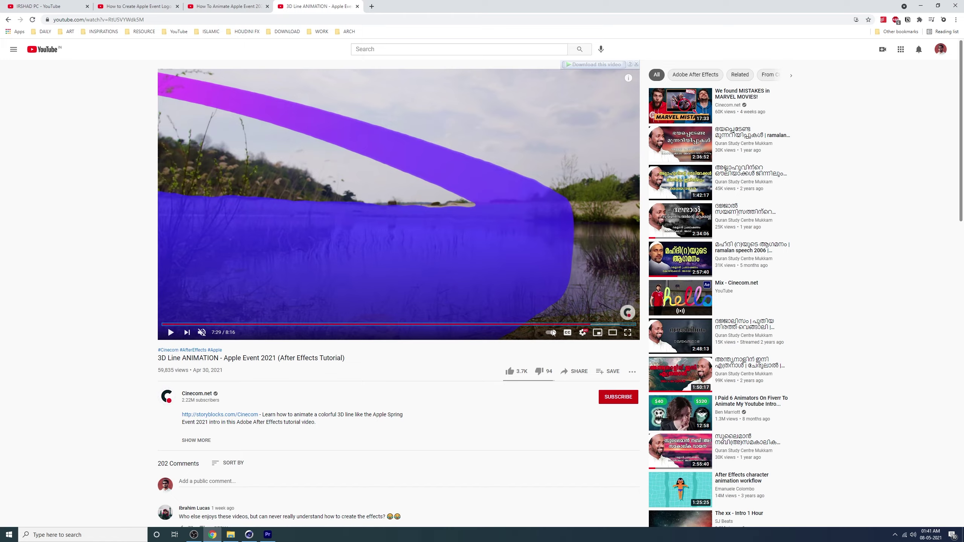
{"action": "key", "text": "space"}
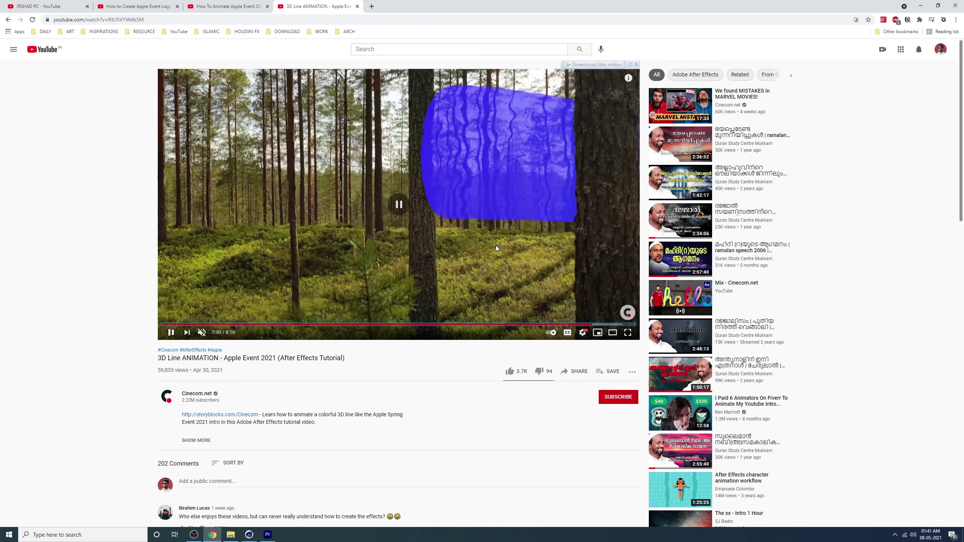
{"action": "key", "text": "space"}
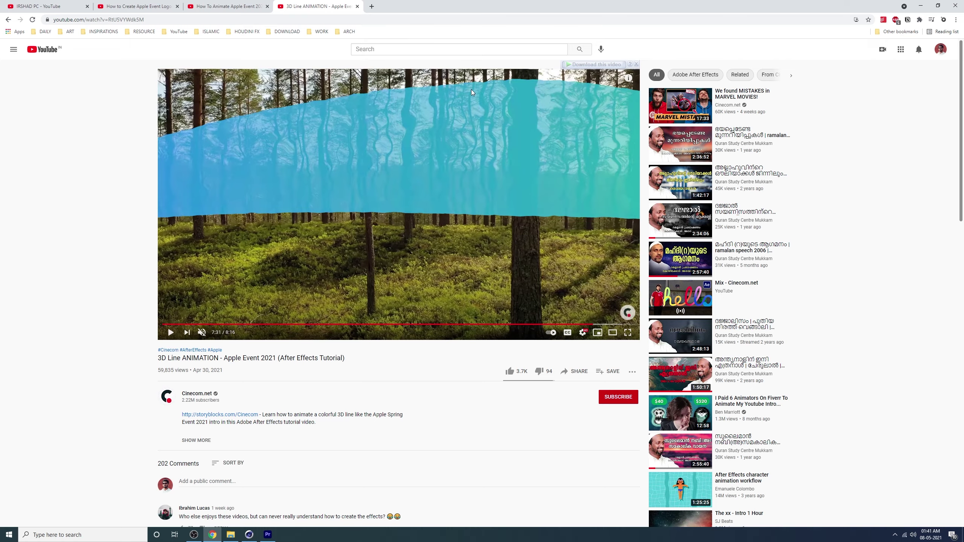
{"action": "key", "text": "alt+Tab"}
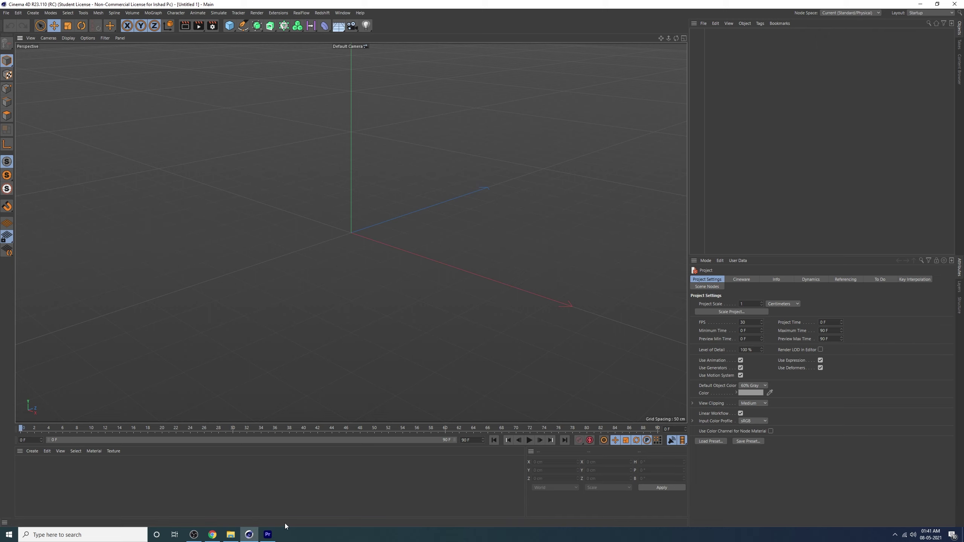
Bring Premiere Pro forward, fit the whole sequence in the timeline and scrub through the footage
{"action": "left_click", "coordinate": [290, 539]}
{"action": "left_click", "coordinate": [268, 536]}
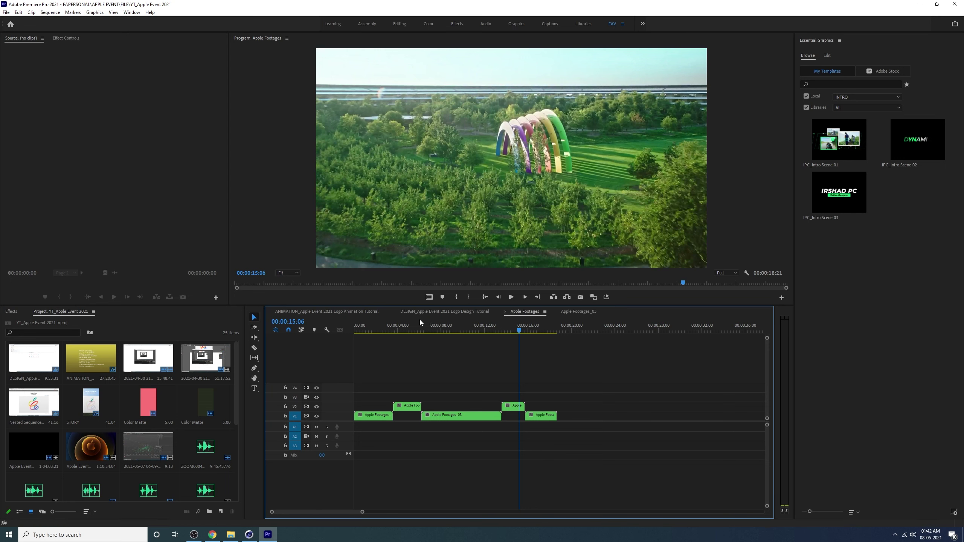
{"action": "key", "text": "backslash"}
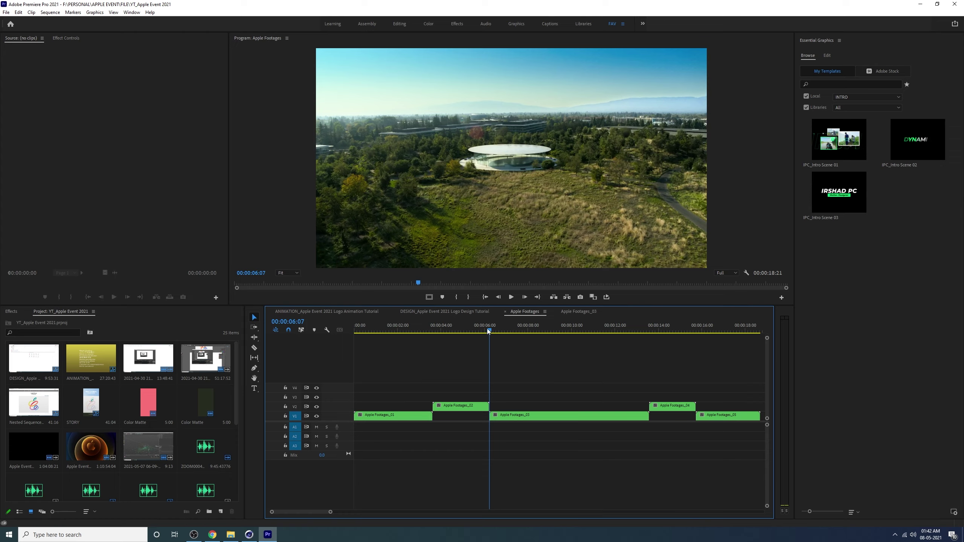
{"action": "mouse_move", "coordinate": [489, 331]}
{"action": "left_mouse_down"}
{"action": "mouse_move", "coordinate": [551, 353]}
{"action": "mouse_move", "coordinate": [583, 379]}
{"action": "left_mouse_up"}
Open the nested Apple Footages_03 sequence, find the 2-second mark and enlarge the V1 track
{"action": "double_click", "coordinate": [564, 416]}
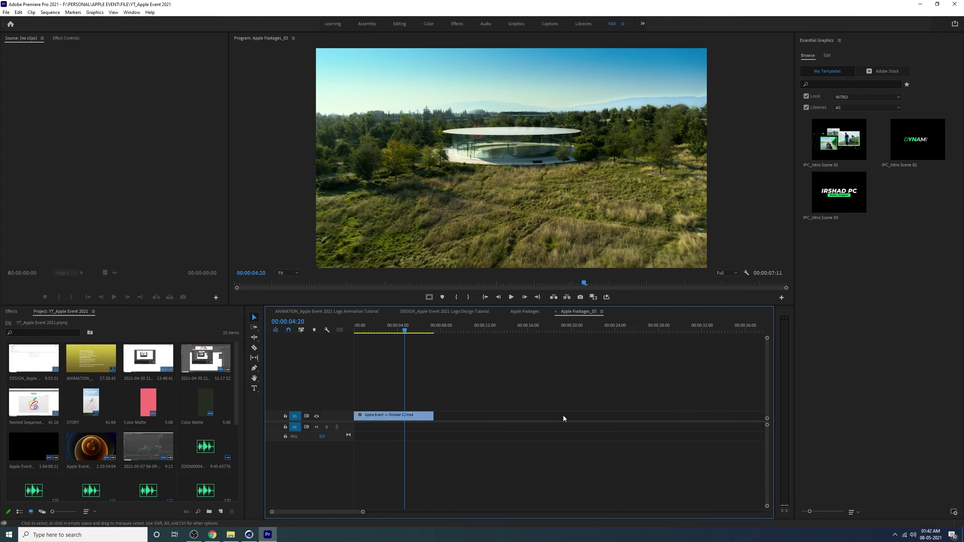
{"action": "key", "text": "="}
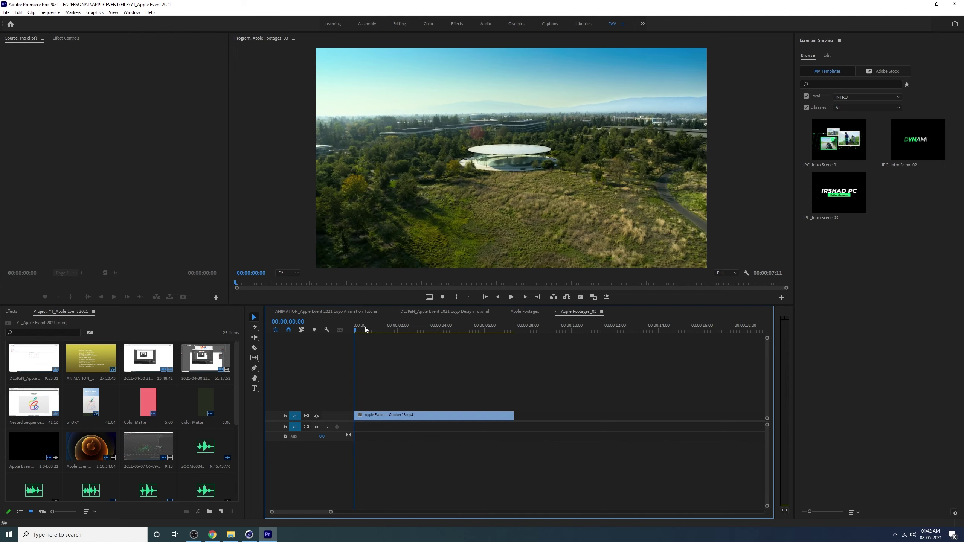
{"action": "left_click_drag", "start_coordinate": [365, 327], "coordinate": [359, 338]}
{"action": "key", "text": "space"}
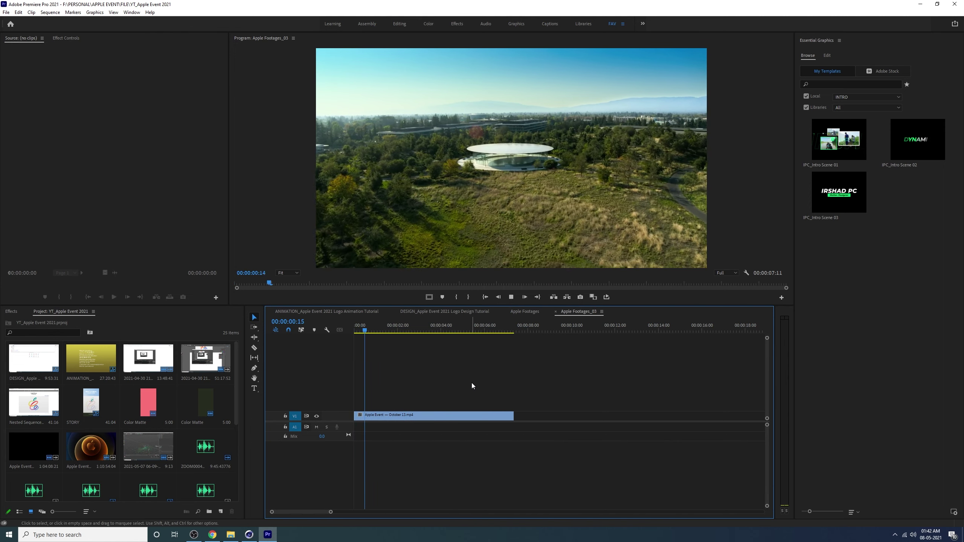
{"action": "key", "text": "space"}
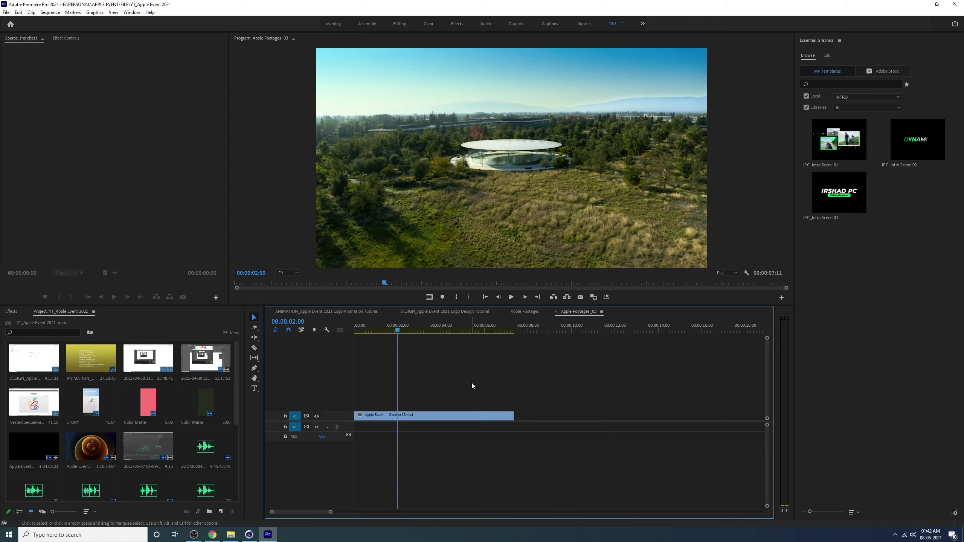
{"action": "key", "text": "="}
{"action": "left_click", "coordinate": [496, 415]}
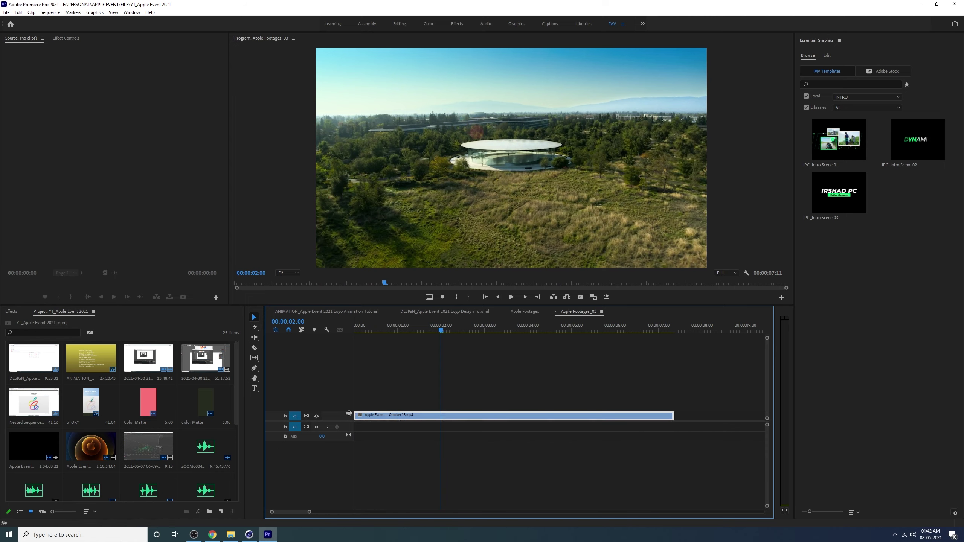
{"action": "left_click_drag", "start_coordinate": [349, 413], "coordinate": [349, 393]}
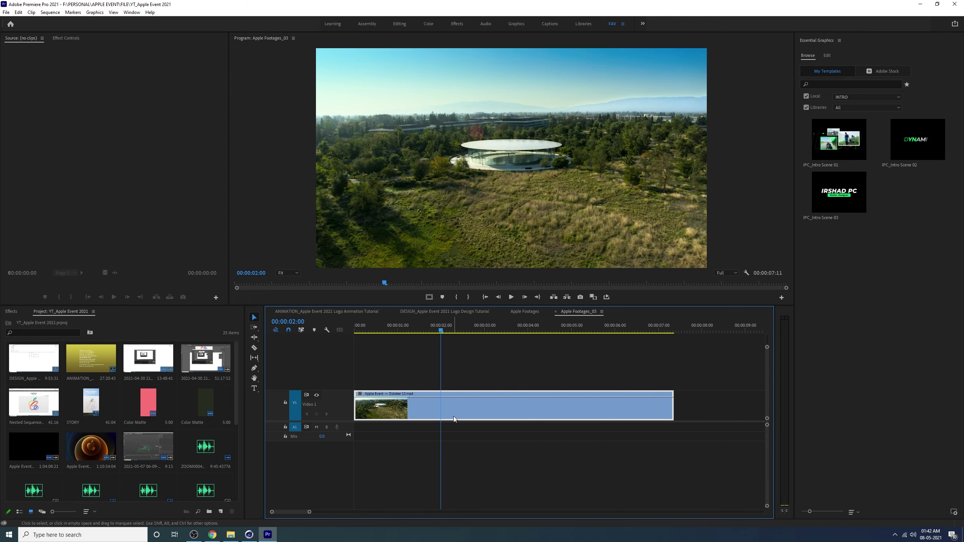
Show Time Remapping > Speed, add a split speed keyframe at 2 seconds and raise the speed after it
{"action": "right_click", "coordinate": [360, 397]}
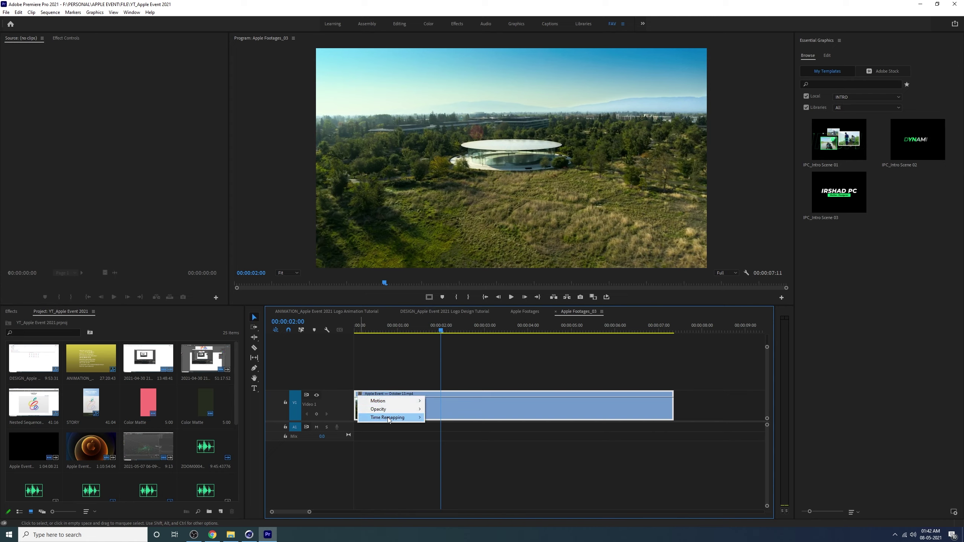
{"action": "left_click", "coordinate": [437, 418]}
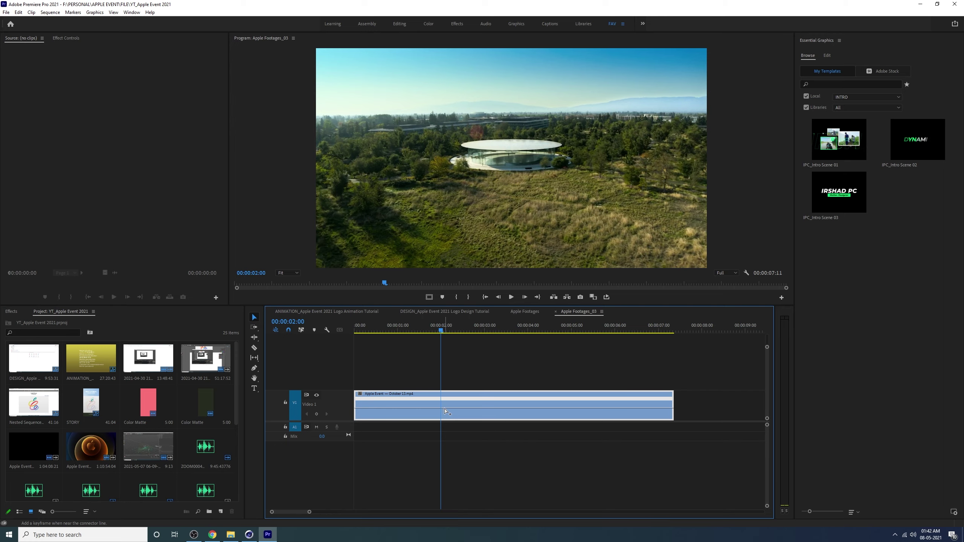
{"action": "left_click", "coordinate": [447, 409], "text": "ctrl"}
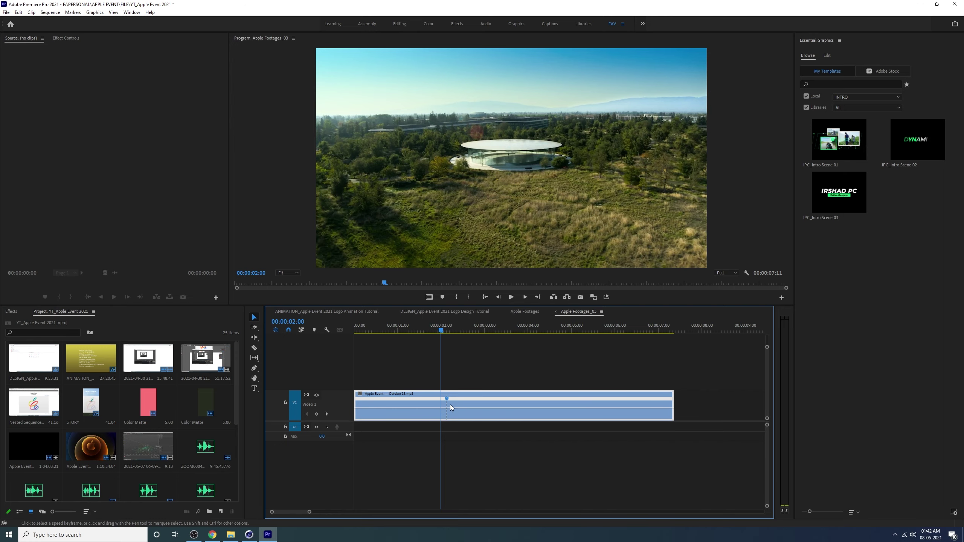
{"action": "left_click_drag", "start_coordinate": [447, 399], "coordinate": [488, 400]}
{"action": "left_click_drag", "start_coordinate": [407, 413], "coordinate": [395, 339]}
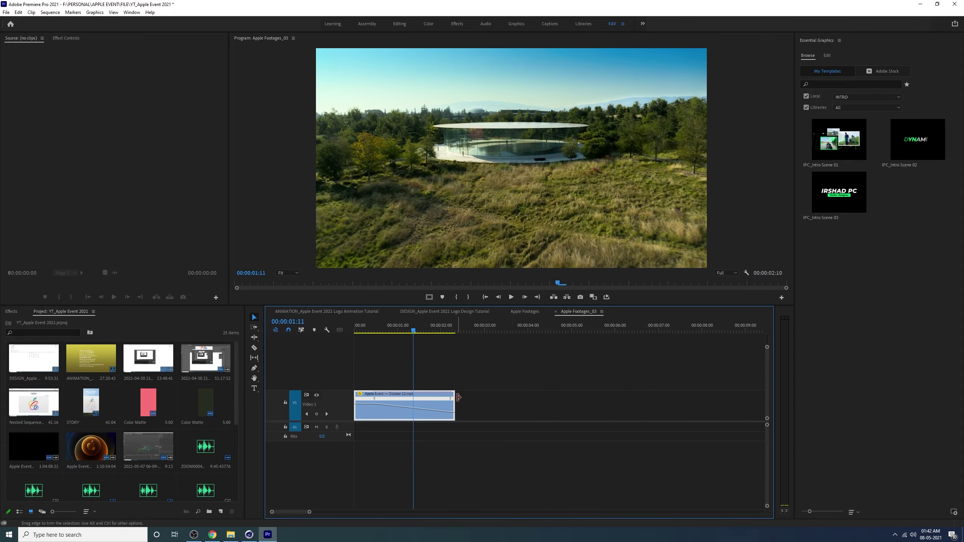
Preview the ramp, redo the speed increase to about 361%, and reselect the Apple Event clip
{"action": "key", "text": "space"}
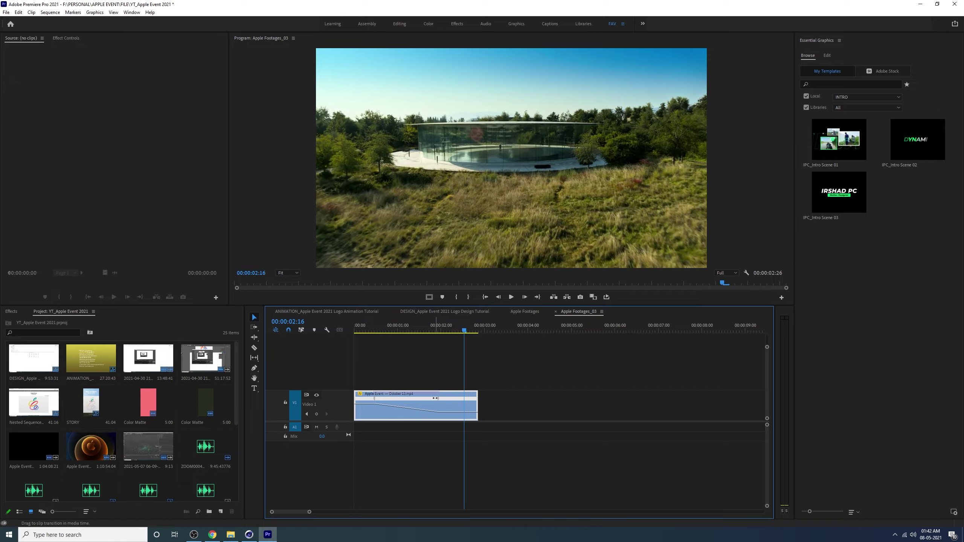
{"action": "key", "text": "space"}
{"action": "key", "text": "ctrl+z"}
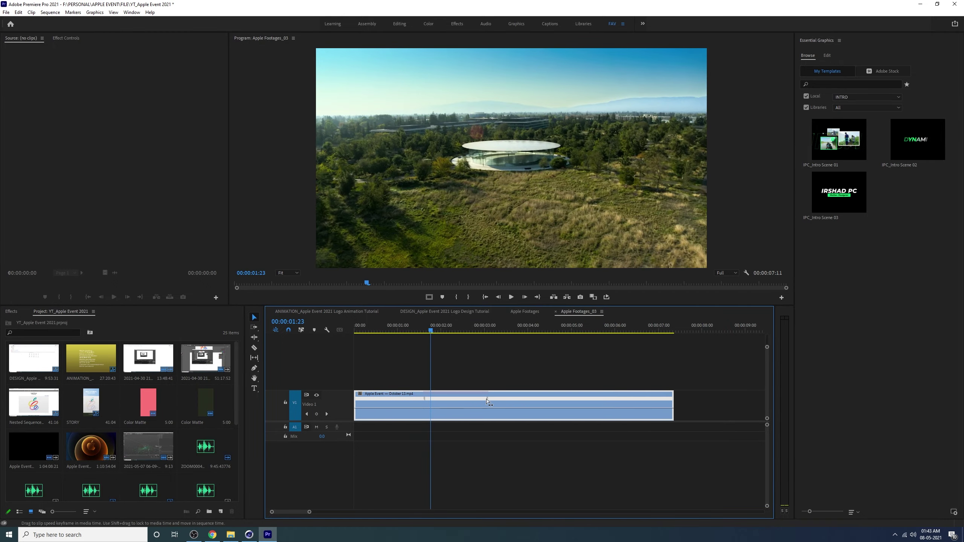
{"action": "left_click_drag", "start_coordinate": [489, 403], "coordinate": [486, 400]}
{"action": "key", "text": "space"}
{"action": "key", "text": "Home"}
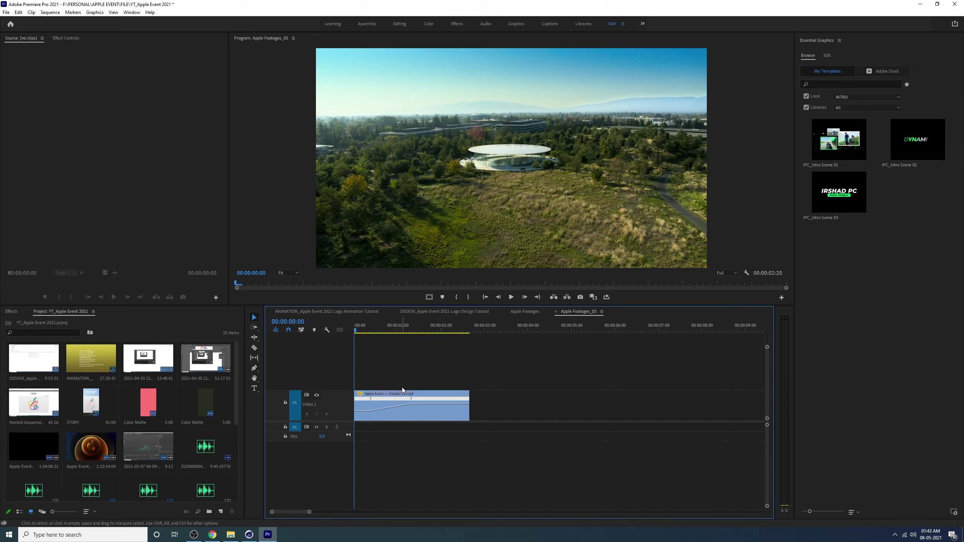
{"action": "left_click", "coordinate": [399, 398]}
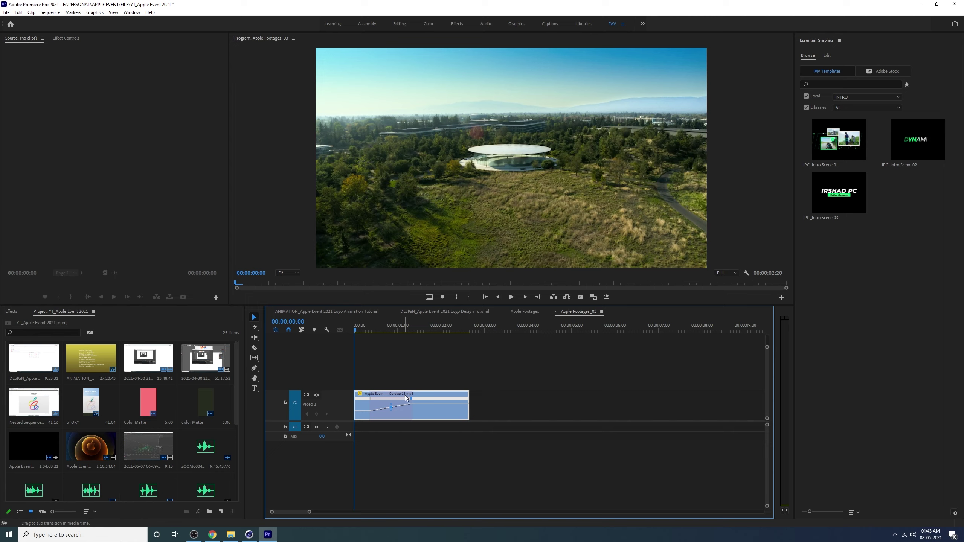
{"action": "left_click", "coordinate": [427, 408]}
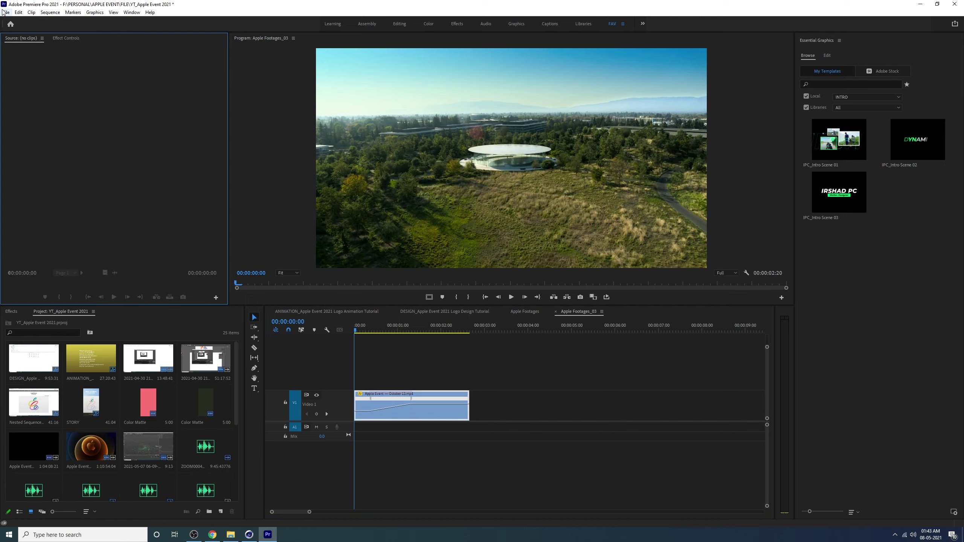
{"action": "left_click", "coordinate": [436, 375]}
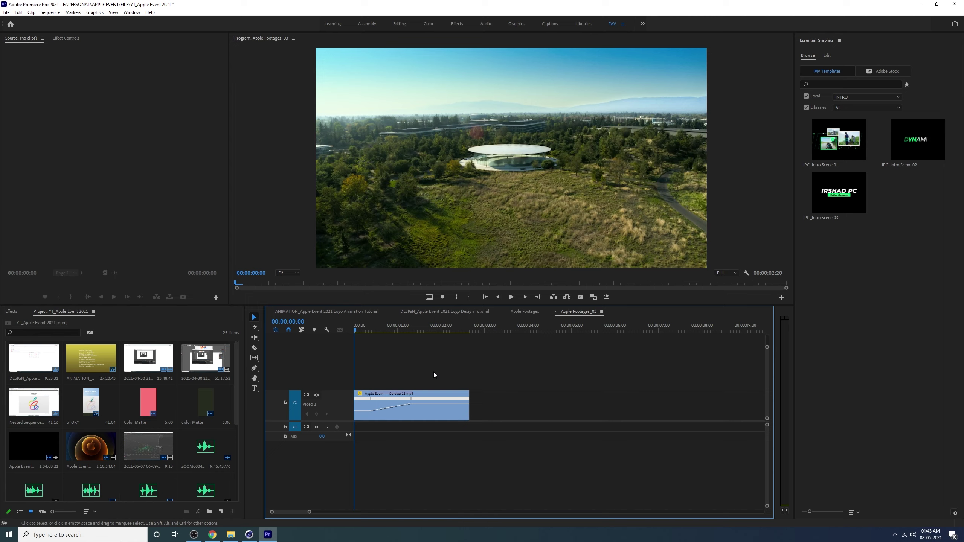
{"action": "left_click", "coordinate": [442, 406]}
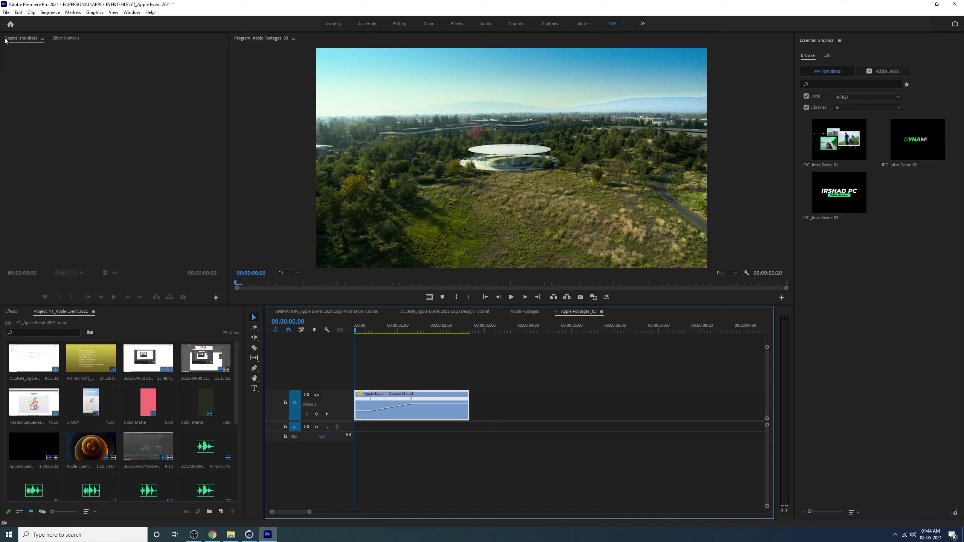
Set up Export Media with JPEG format and the JPEG Sequence (Match Source) preset
{"action": "left_click", "coordinate": [6, 13]}
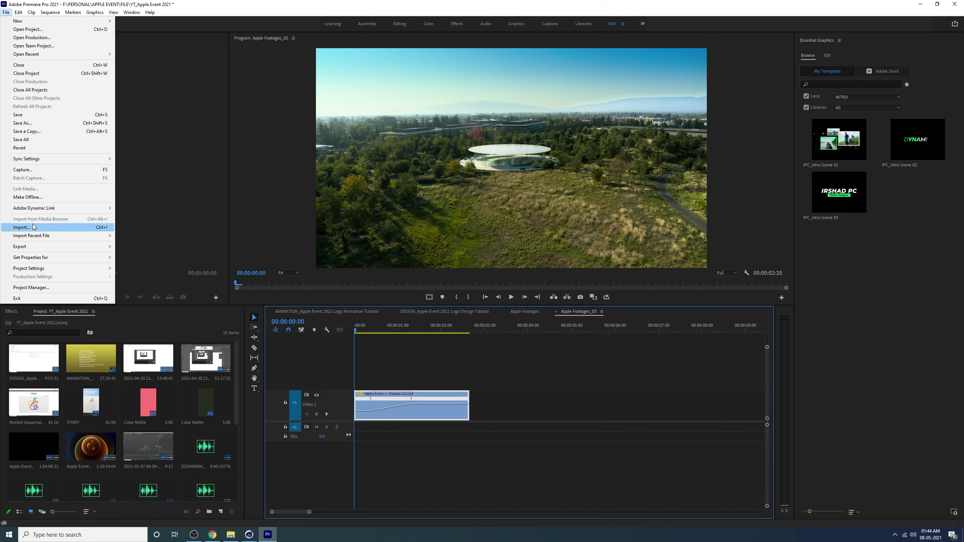
{"action": "left_click", "coordinate": [144, 246]}
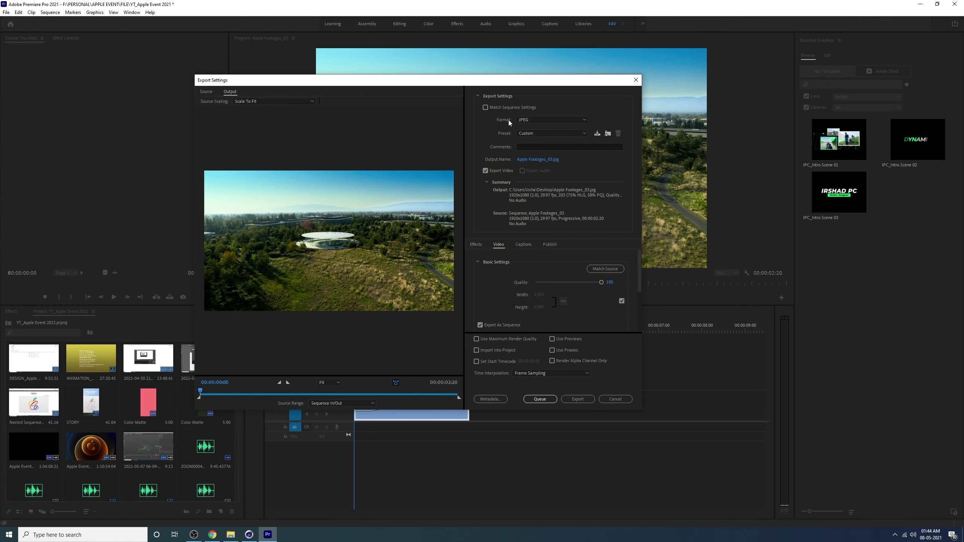
{"action": "left_click", "coordinate": [539, 120]}
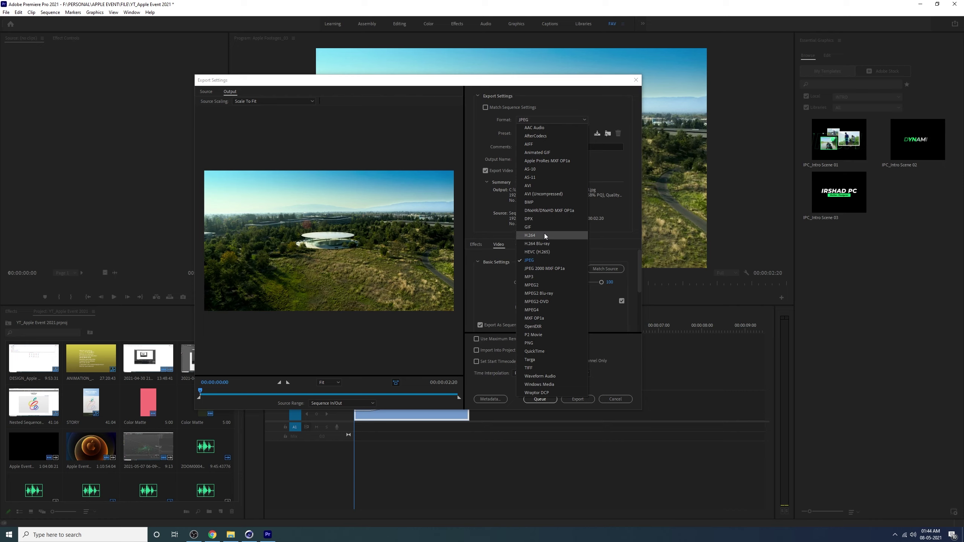
{"action": "left_click", "coordinate": [541, 261]}
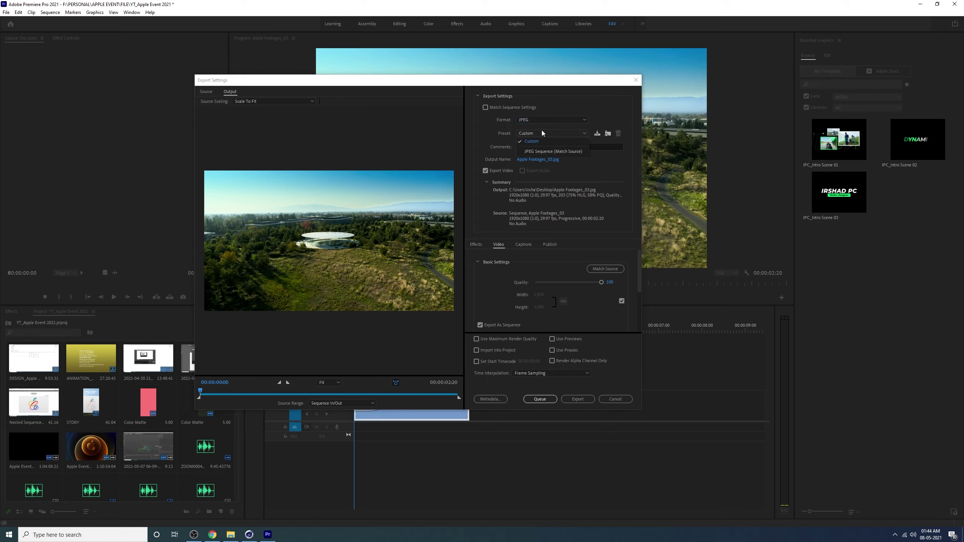
{"action": "left_click", "coordinate": [542, 130]}
{"action": "left_click", "coordinate": [551, 151]}
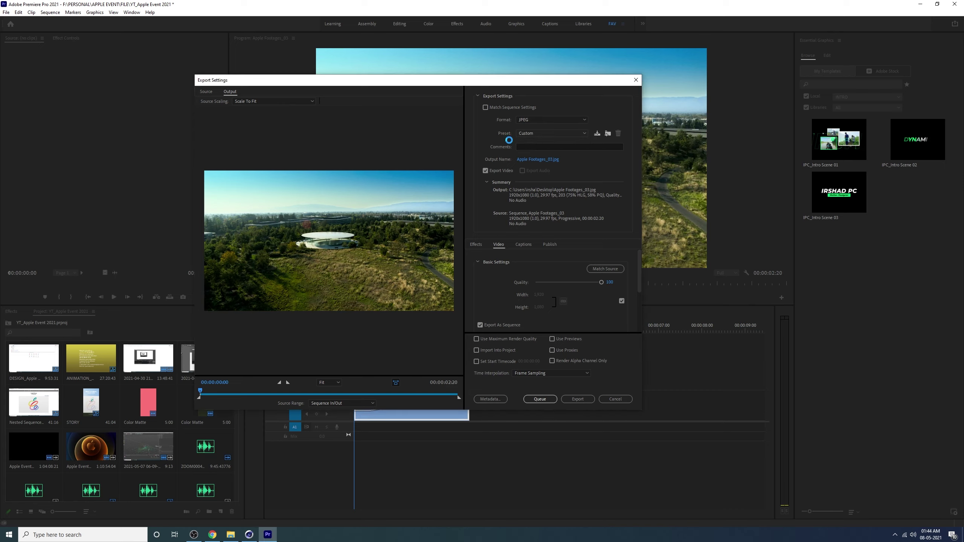
Output the frames to a new Desktop folder 'Apple Sec', export, and show the desktop
{"action": "left_click", "coordinate": [542, 160]}
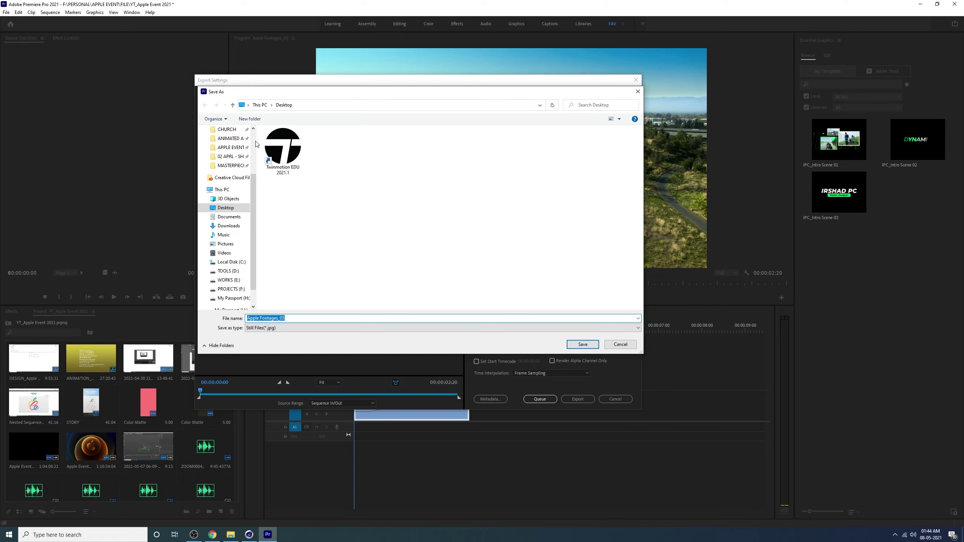
{"action": "left_click", "coordinate": [249, 119]}
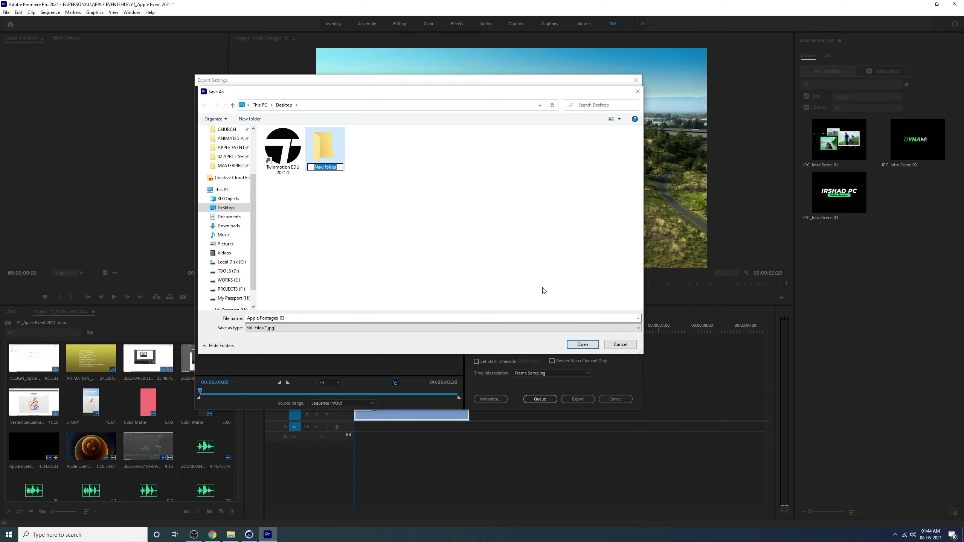
{"action": "type", "text": "Apple S"}
{"action": "type", "text": "ec"}
{"action": "key", "text": "Return"}
{"action": "key", "text": "Return"}
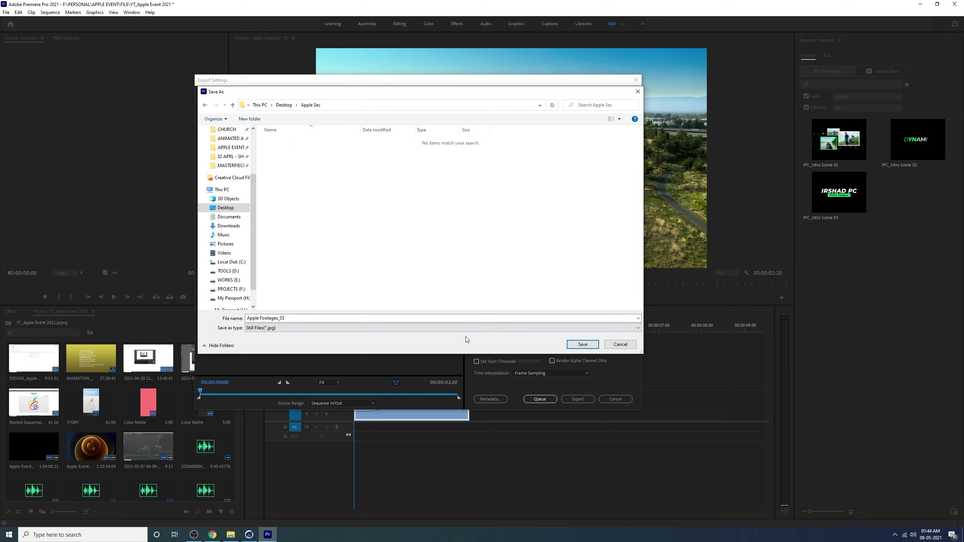
{"action": "left_click", "coordinate": [579, 345]}
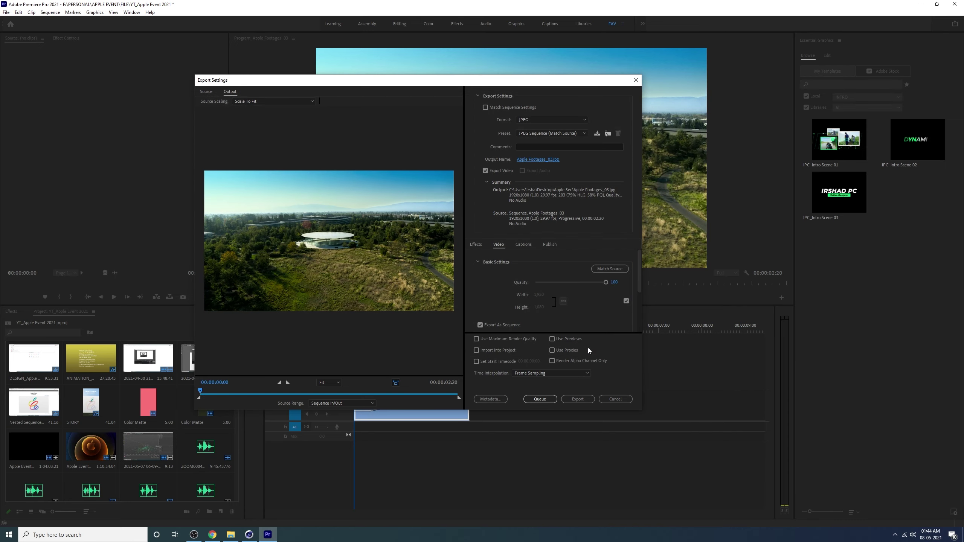
{"action": "left_click", "coordinate": [585, 402]}
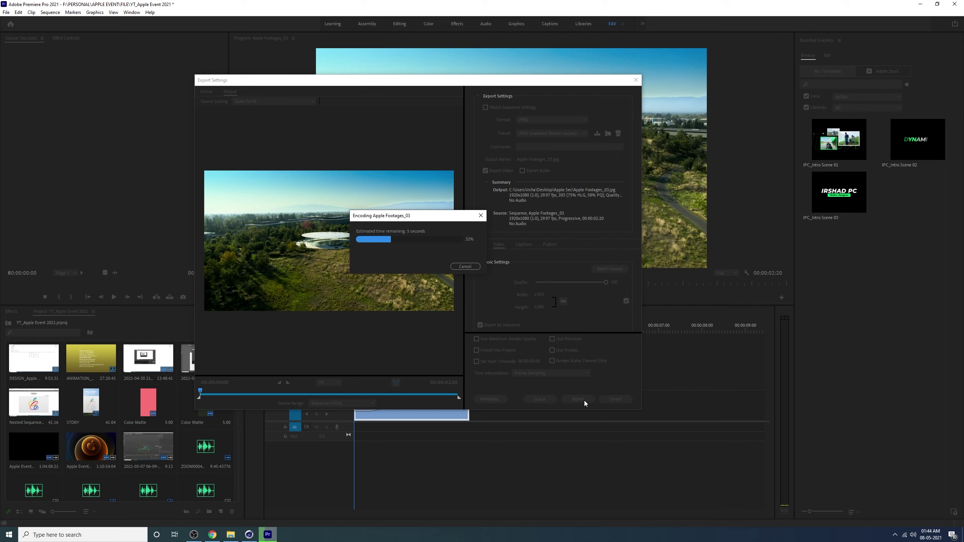
{"action": "key", "text": "super+d"}
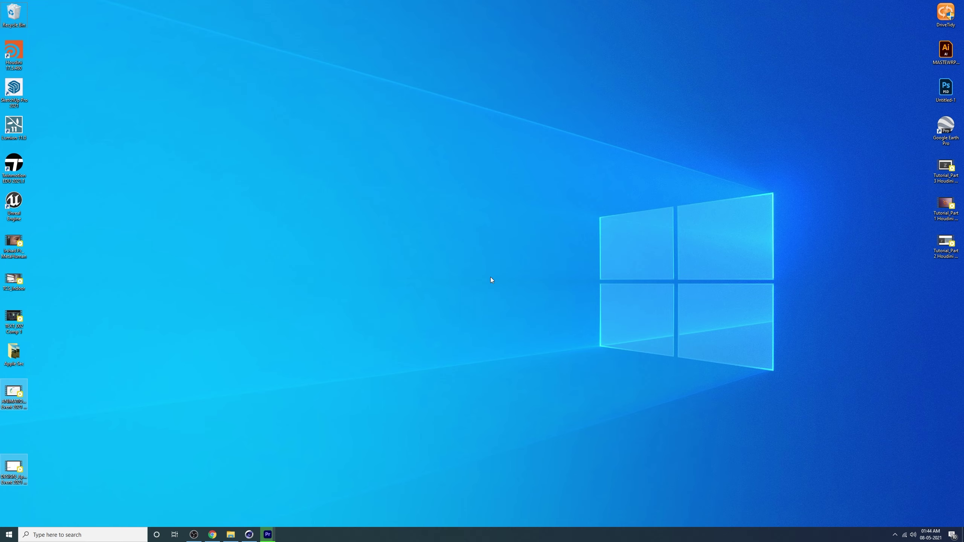
Refresh the desktop, check the 80 frames Apple Footages_0300–0379 in Apple Sec, then switch to Cinema 4D
{"action": "right_click", "coordinate": [166, 247]}
{"action": "left_click", "coordinate": [186, 274]}
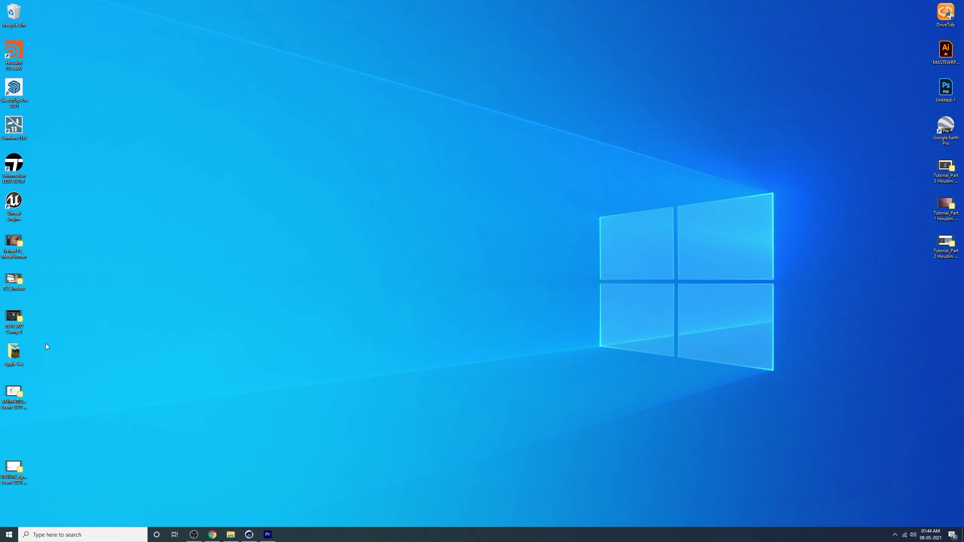
{"action": "double_click", "coordinate": [14, 355]}
{"action": "scroll", "coordinate": [537, 153], "scroll_direction": "down", "scroll_amount": 1}
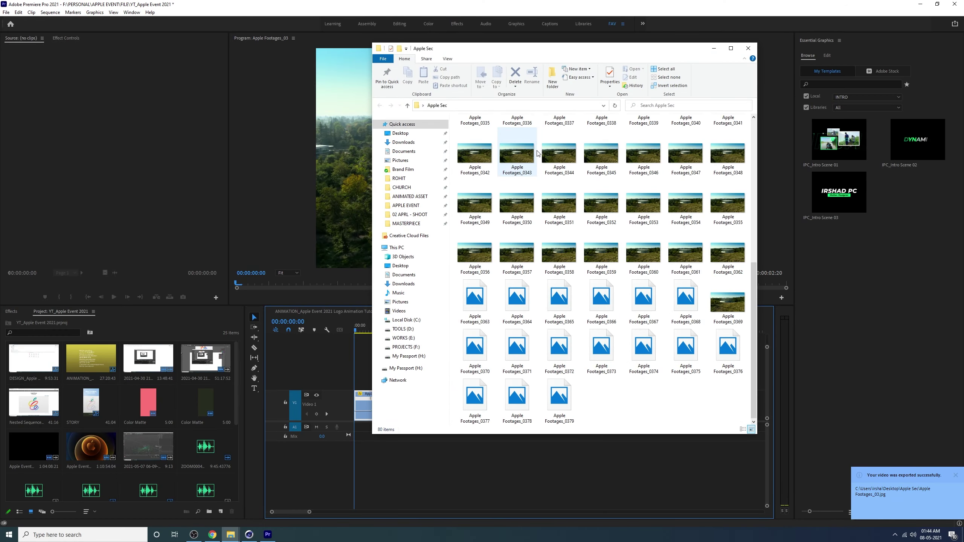
{"action": "scroll", "coordinate": [537, 153], "scroll_direction": "up", "scroll_amount": 5}
{"action": "left_click", "coordinate": [485, 129]}
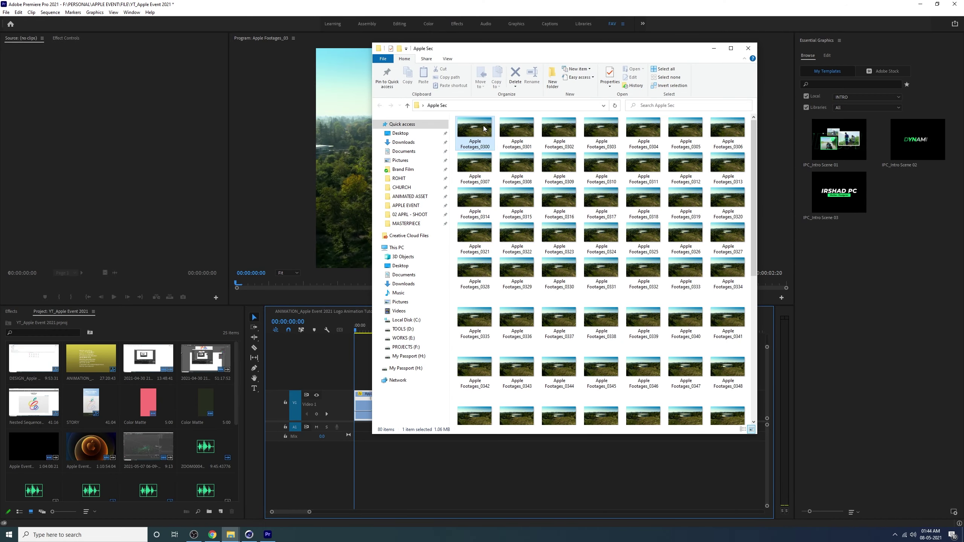
{"action": "scroll", "coordinate": [484, 129], "scroll_direction": "down", "scroll_amount": 3}
{"action": "left_click", "coordinate": [634, 411]}
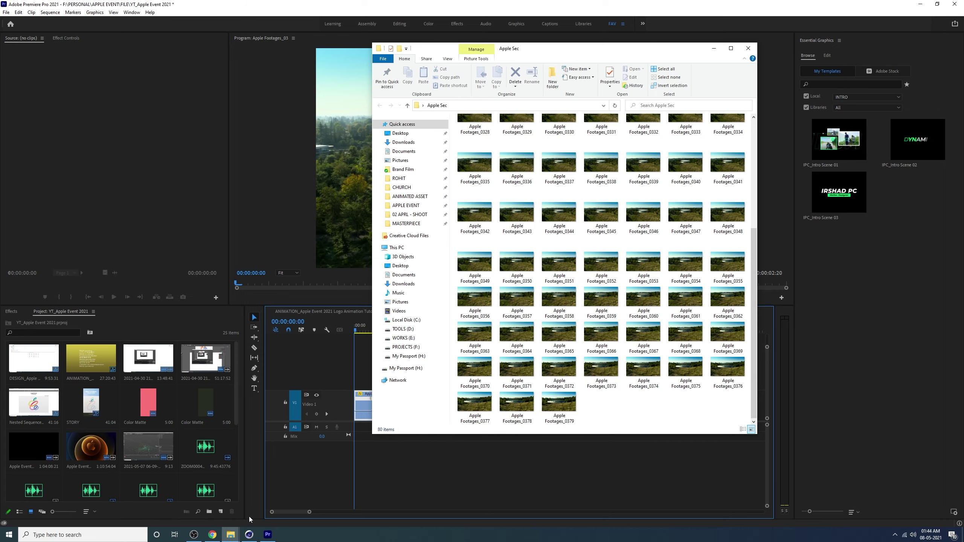
{"action": "left_click", "coordinate": [231, 535]}
{"action": "left_click", "coordinate": [249, 535]}
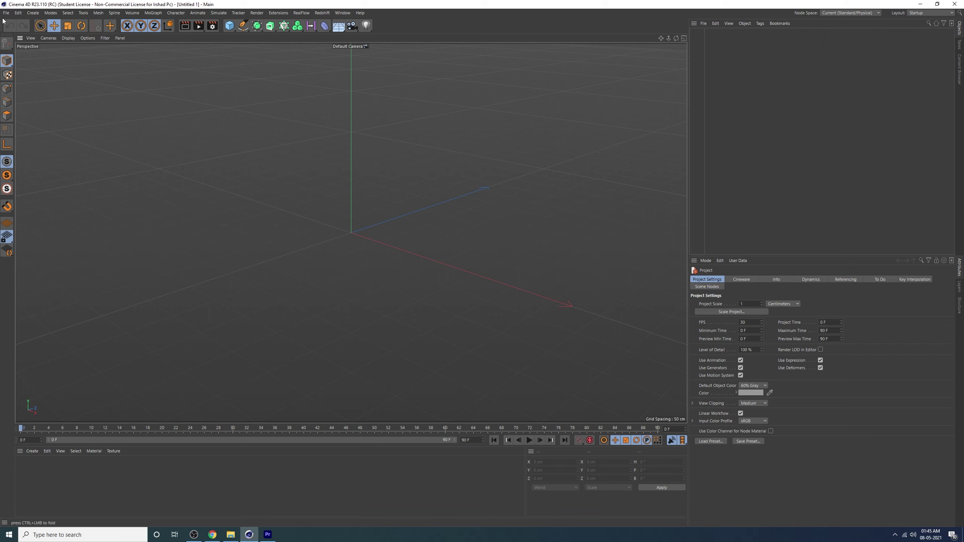
Run Tracker > Full Solve on Apple Footages_0300 loaded from FOOTAGES > Apple Sec
{"action": "left_click", "coordinate": [236, 16]}
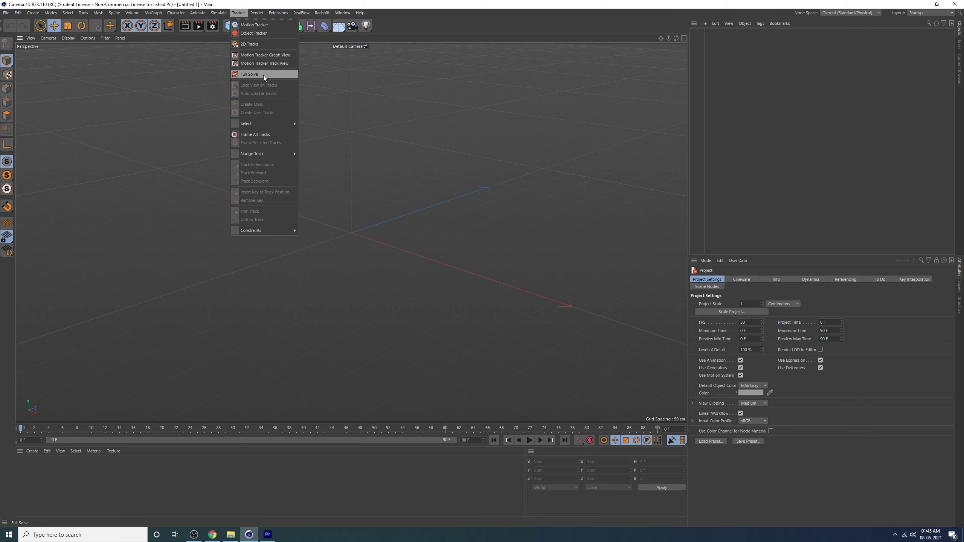
{"action": "left_click", "coordinate": [264, 76]}
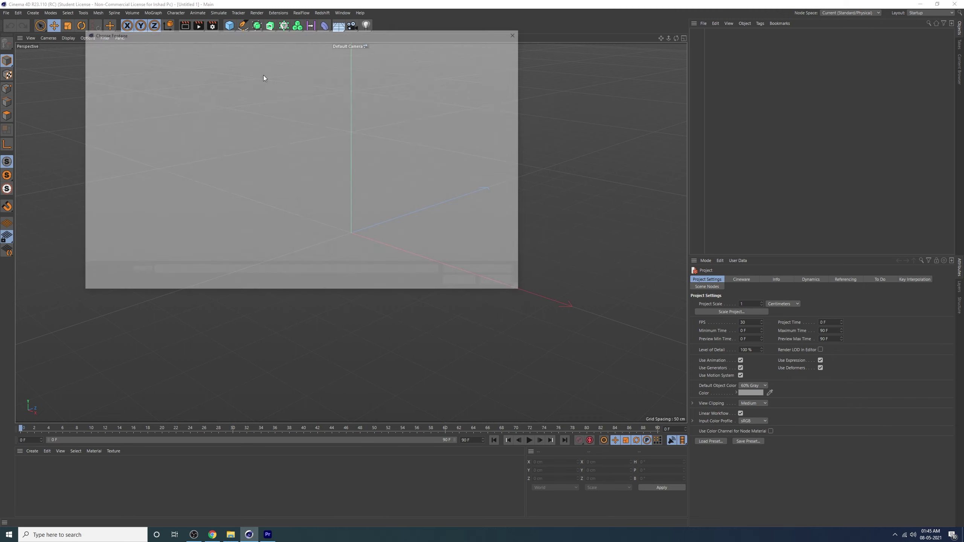
{"action": "left_click", "coordinate": [287, 46]}
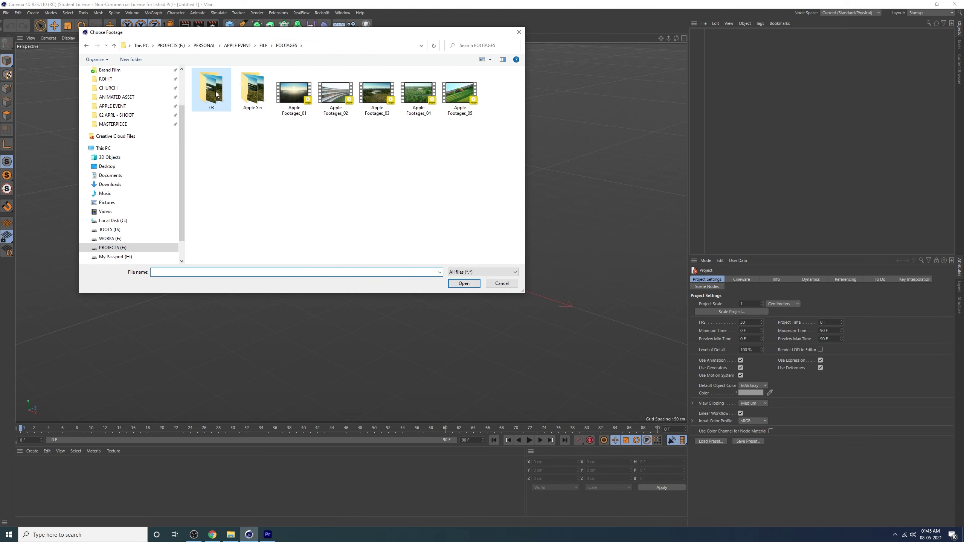
{"action": "double_click", "coordinate": [212, 94]}
{"action": "left_click", "coordinate": [228, 101]}
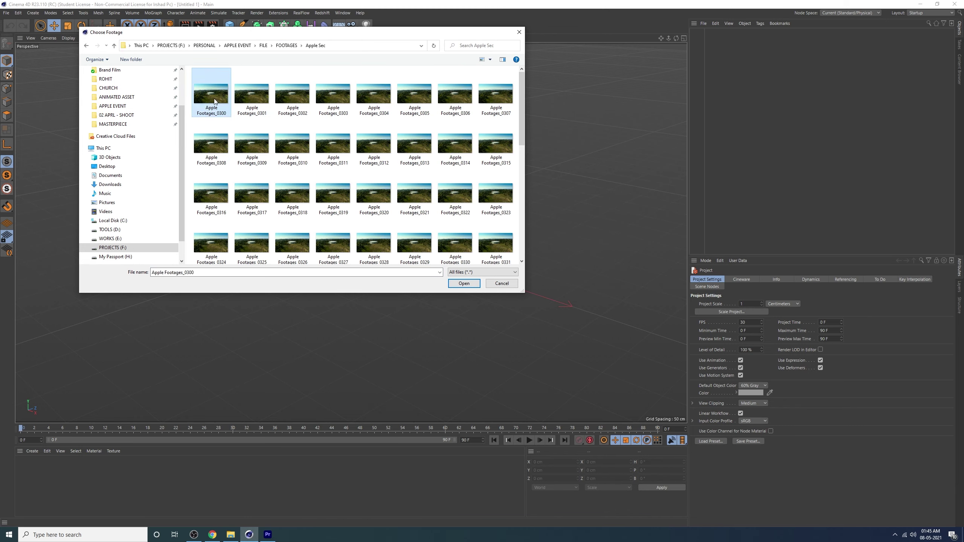
{"action": "mouse_move", "coordinate": [210, 96]}
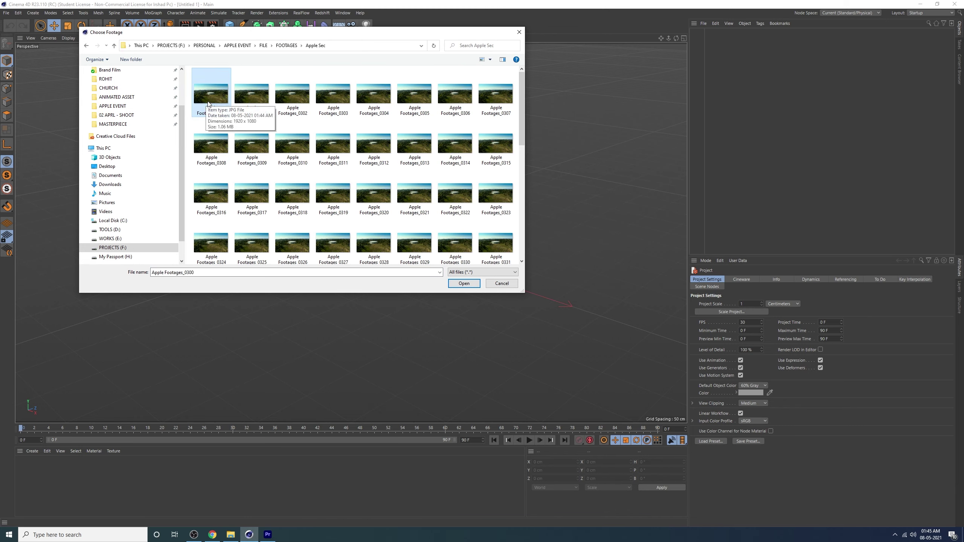
{"action": "double_click", "coordinate": [208, 101]}
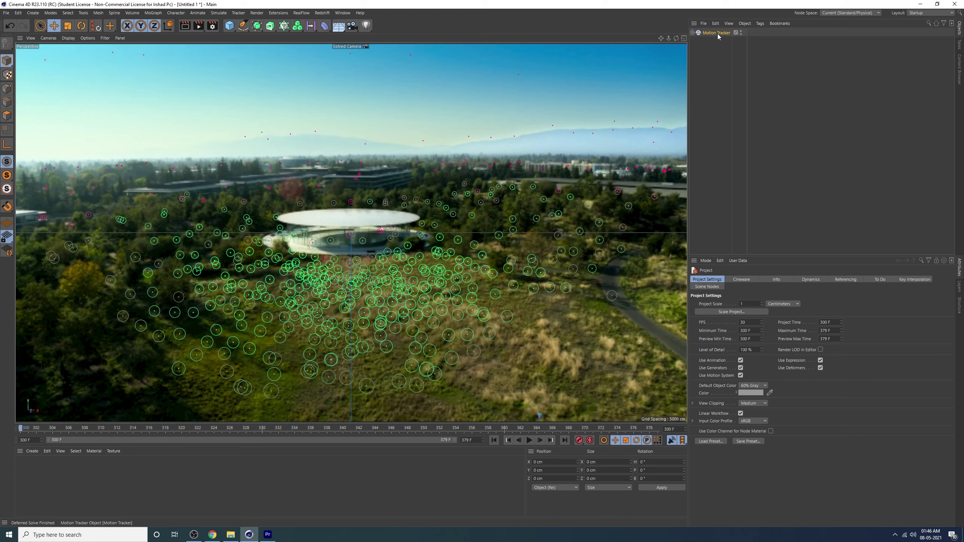
Expand the Motion Tracker and briefly browse its Auto Features list of tracked points
{"action": "left_click", "coordinate": [693, 33]}
{"action": "left_click", "coordinate": [733, 57]}
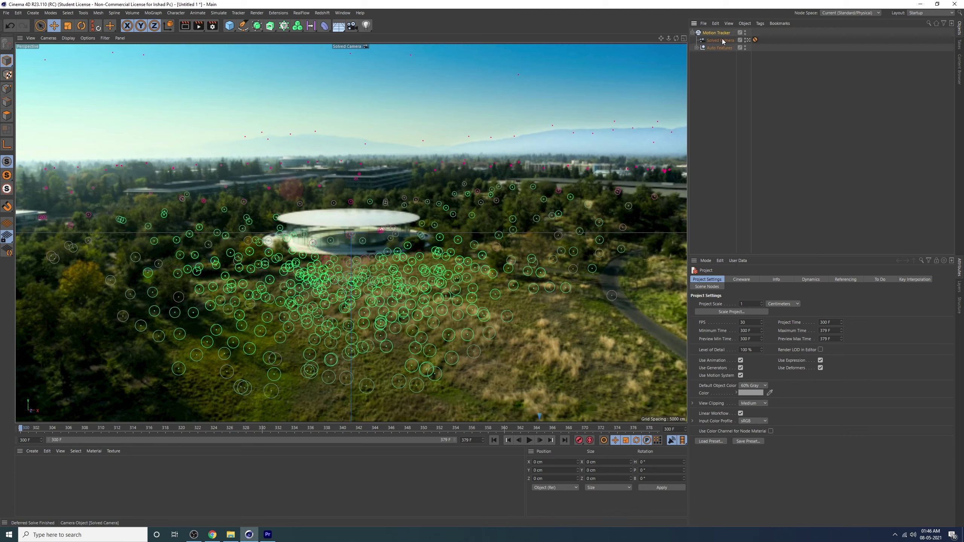
{"action": "left_click", "coordinate": [697, 48]}
{"action": "scroll", "coordinate": [726, 164], "scroll_direction": "down", "scroll_amount": 1}
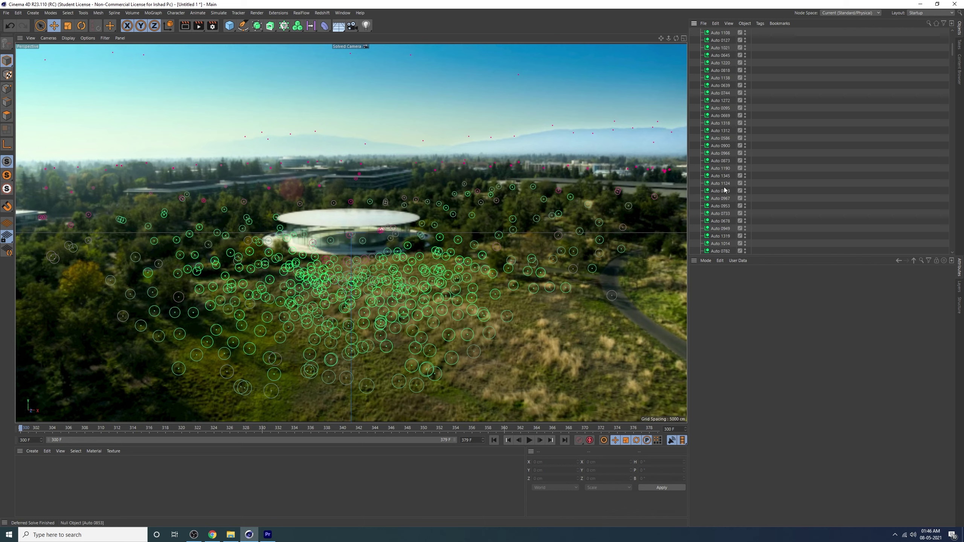
{"action": "scroll", "coordinate": [710, 76], "scroll_direction": "up", "scroll_amount": 1}
{"action": "left_click", "coordinate": [696, 48]}
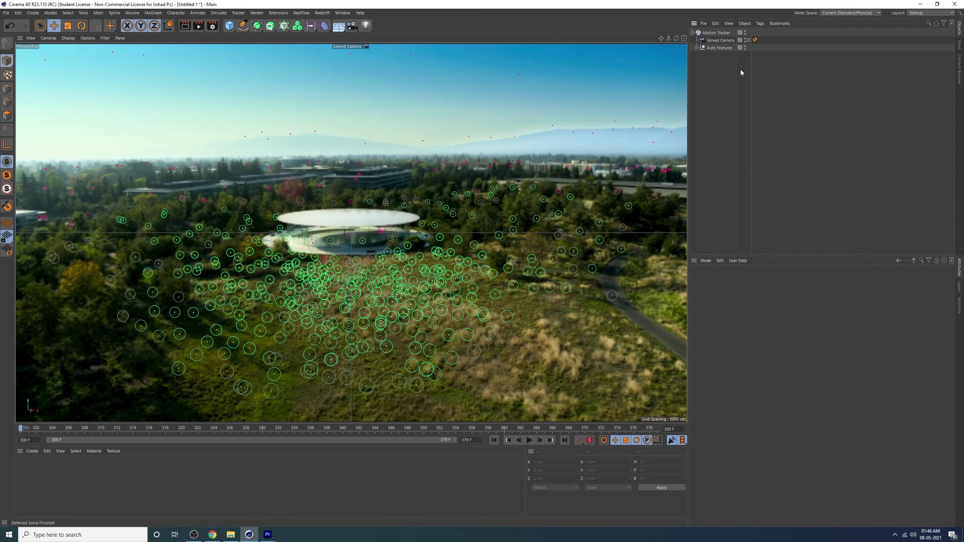
Orbit the point cloud from the Default Camera, scrub to frame 338, then return to Solved Camera
{"action": "left_click", "coordinate": [749, 40]}
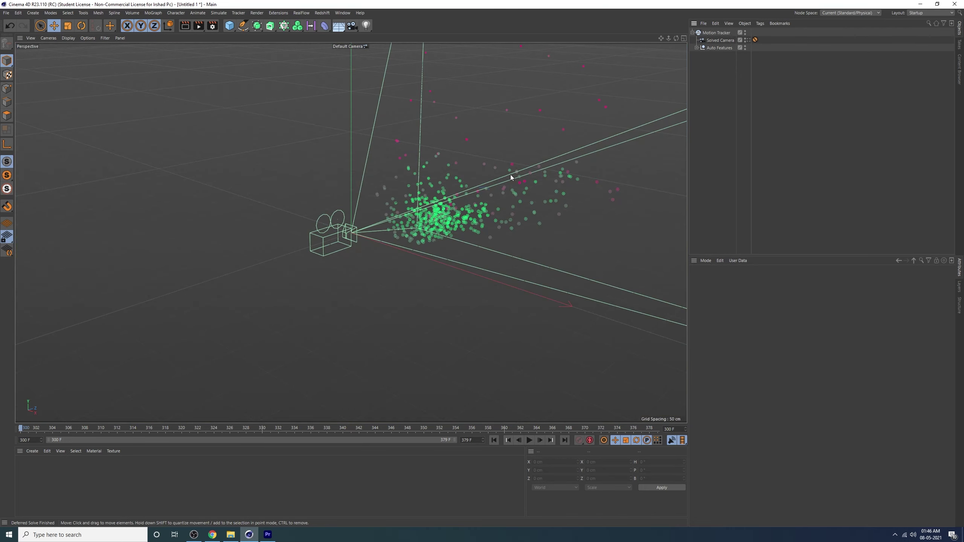
{"action": "left_click_drag", "start_coordinate": [510, 177], "coordinate": [266, 255], "text": "alt"}
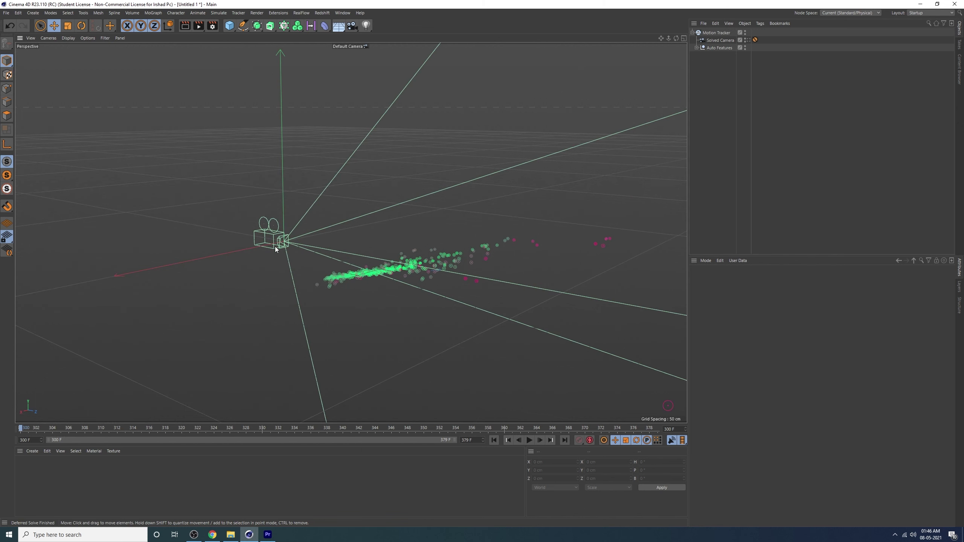
{"action": "mouse_move", "coordinate": [23, 429]}
{"action": "left_mouse_down"}
{"action": "mouse_move", "coordinate": [305, 439]}
{"action": "mouse_move", "coordinate": [23, 439]}
{"action": "mouse_move", "coordinate": [413, 438]}
{"action": "mouse_move", "coordinate": [21, 439]}
{"action": "left_mouse_up"}
{"action": "mouse_move", "coordinate": [223, 291]}
{"action": "left_mouse_down", "text": "alt"}
{"action": "mouse_move", "coordinate": [333, 317]}
{"action": "mouse_move", "coordinate": [391, 282]}
{"action": "mouse_move", "coordinate": [431, 322]}
{"action": "mouse_move", "coordinate": [499, 280]}
{"action": "mouse_move", "coordinate": [383, 274]}
{"action": "mouse_move", "coordinate": [396, 305]}
{"action": "mouse_move", "coordinate": [235, 318]}
{"action": "mouse_move", "coordinate": [239, 304]}
{"action": "mouse_move", "coordinate": [585, 165]}
{"action": "left_mouse_up", "text": "alt"}
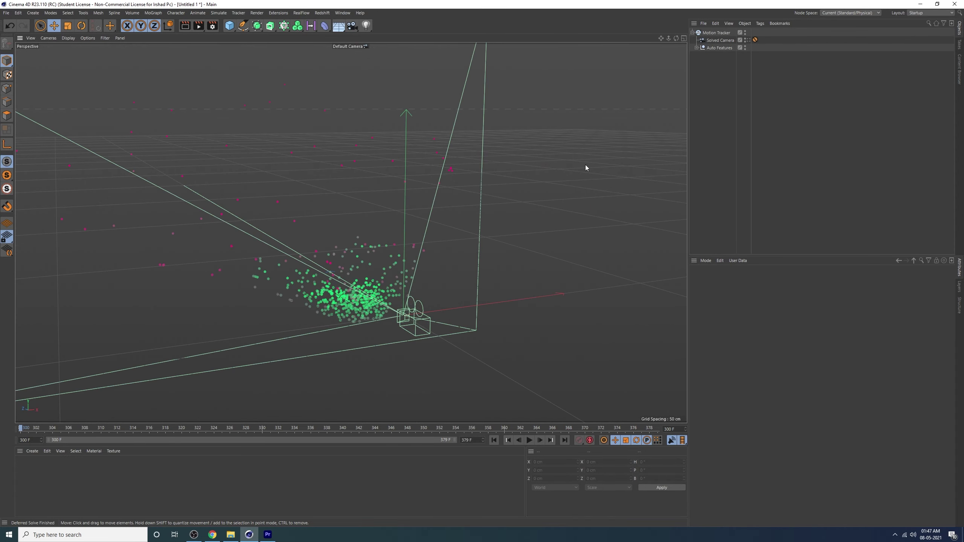
{"action": "left_click", "coordinate": [748, 40]}
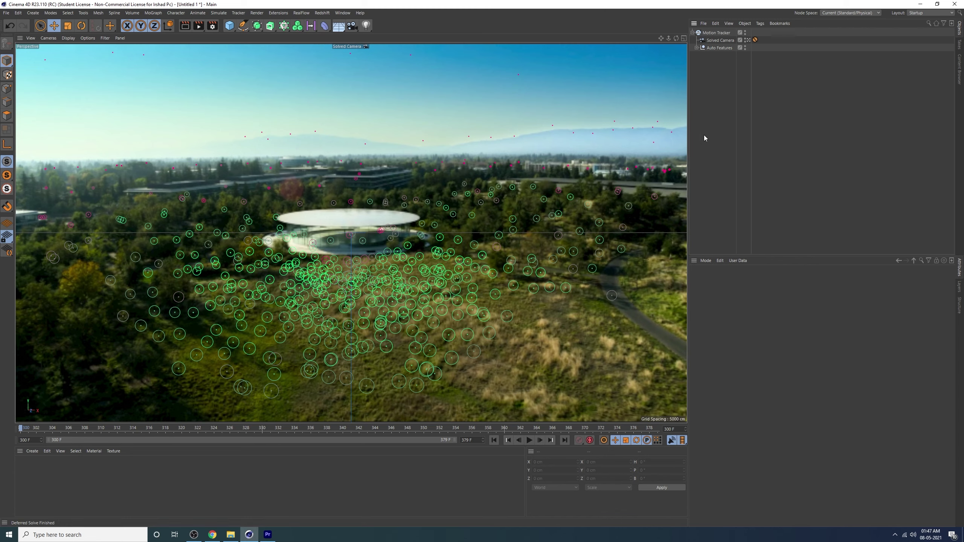
Add a Planar Constraint tag and pick ground features Auto 1216, Auto 0916 and a third point
{"action": "left_click", "coordinate": [716, 35]}
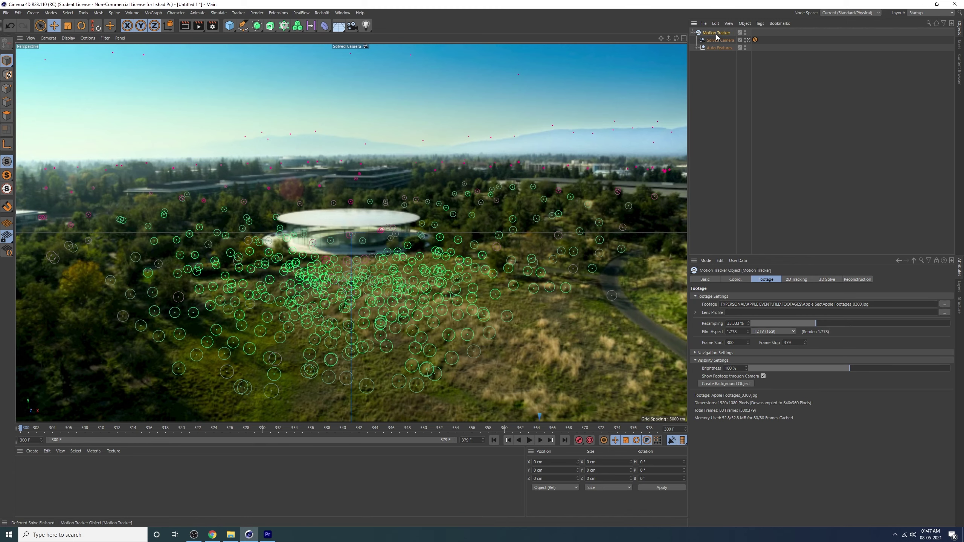
{"action": "right_click", "coordinate": [717, 35]}
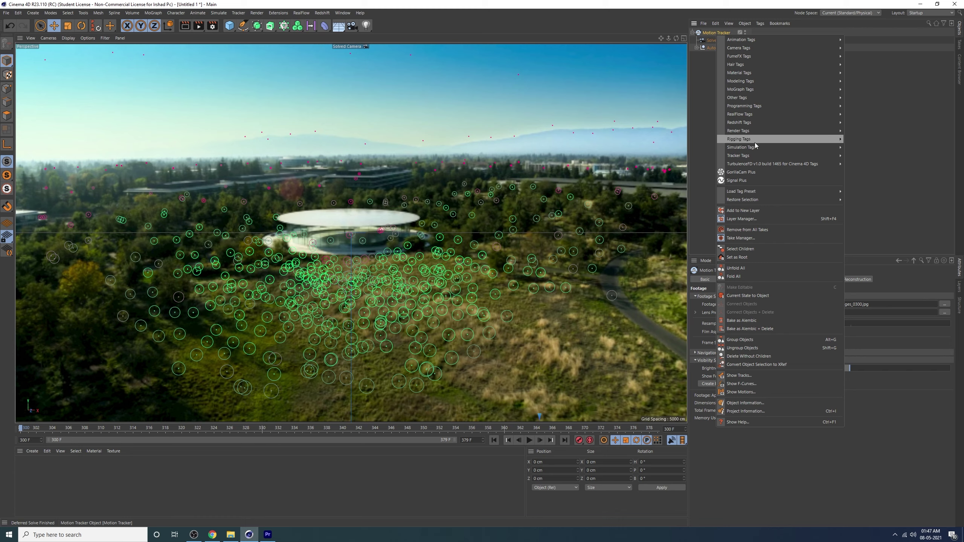
{"action": "mouse_move", "coordinate": [739, 155]}
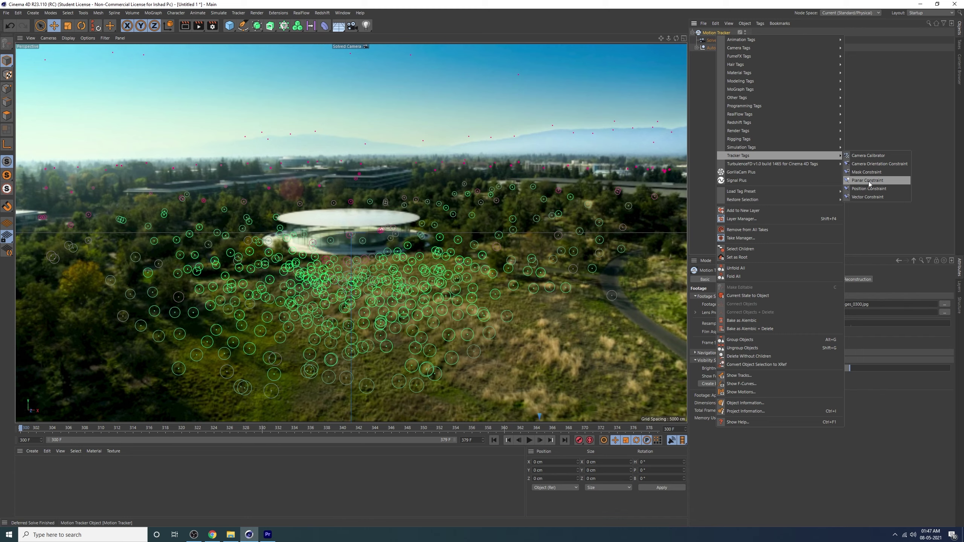
{"action": "left_click", "coordinate": [884, 180]}
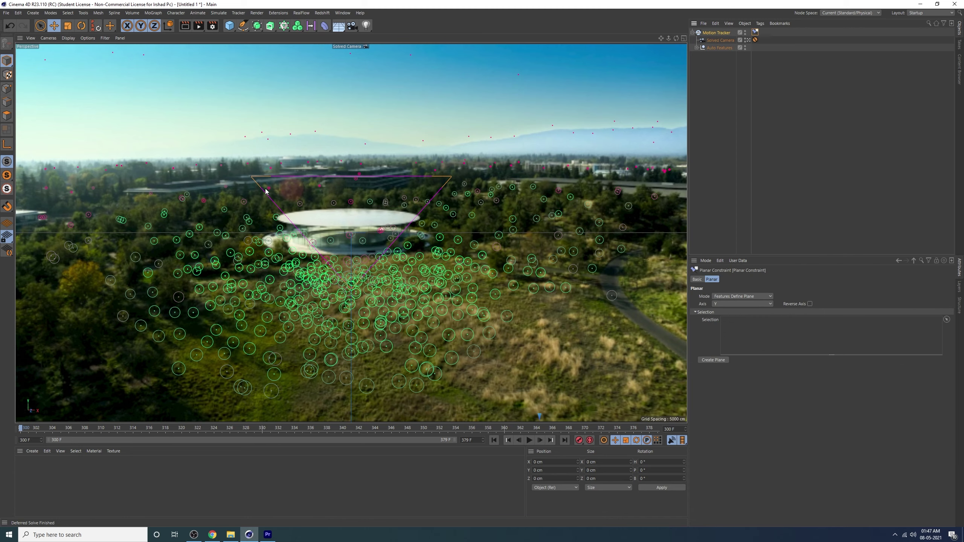
{"action": "left_click_drag", "start_coordinate": [251, 180], "coordinate": [322, 266]}
{"action": "left_click", "coordinate": [322, 266]}
{"action": "left_click_drag", "start_coordinate": [451, 182], "coordinate": [427, 270]}
{"action": "left_click", "coordinate": [427, 271]}
{"action": "left_click", "coordinate": [457, 315]}
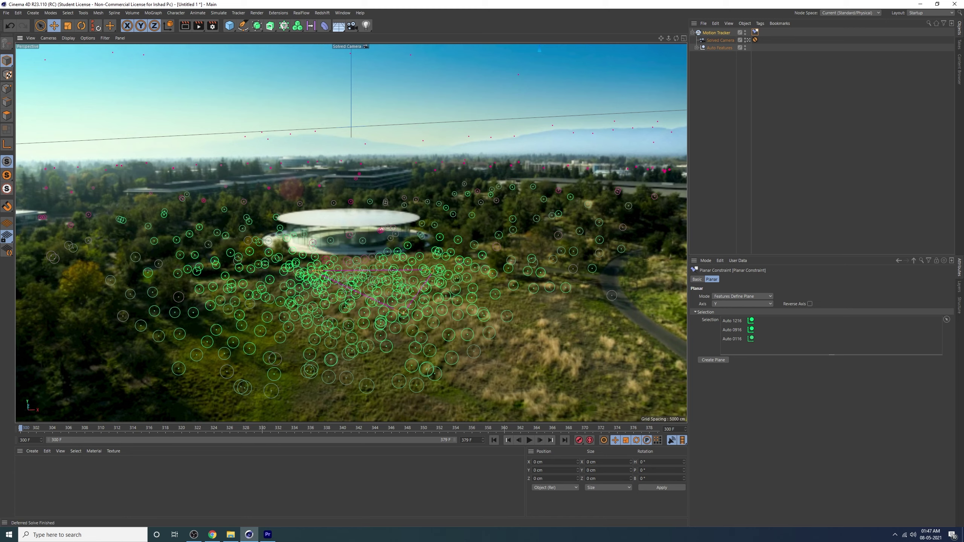
{"action": "left_click", "coordinate": [384, 314]}
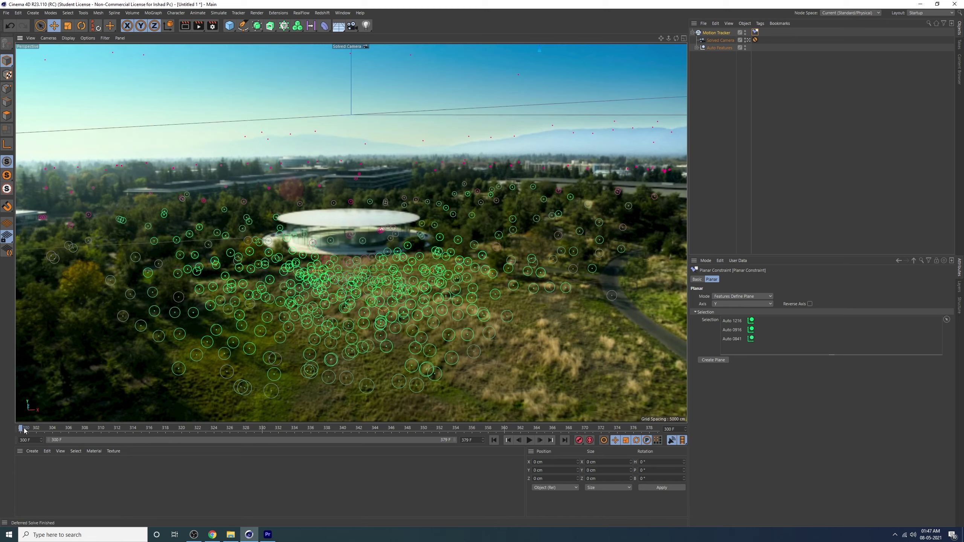
Check frames 326–351, swap the third plane point to Auto 0779, and set the axis to Y
{"action": "left_click_drag", "start_coordinate": [25, 429], "coordinate": [198, 429]}
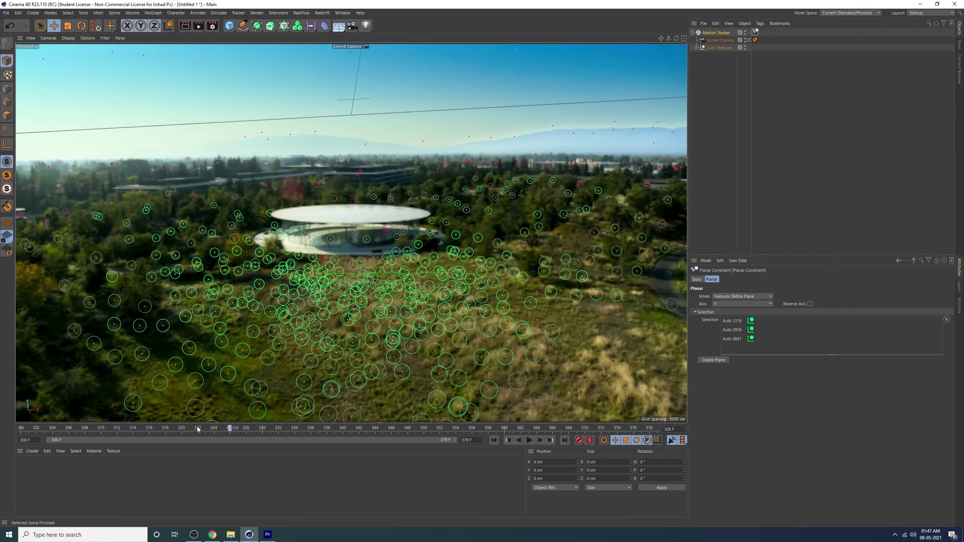
{"action": "mouse_move", "coordinate": [197, 429]}
{"action": "left_mouse_down"}
{"action": "mouse_move", "coordinate": [432, 428]}
{"action": "mouse_move", "coordinate": [280, 416]}
{"action": "left_mouse_up"}
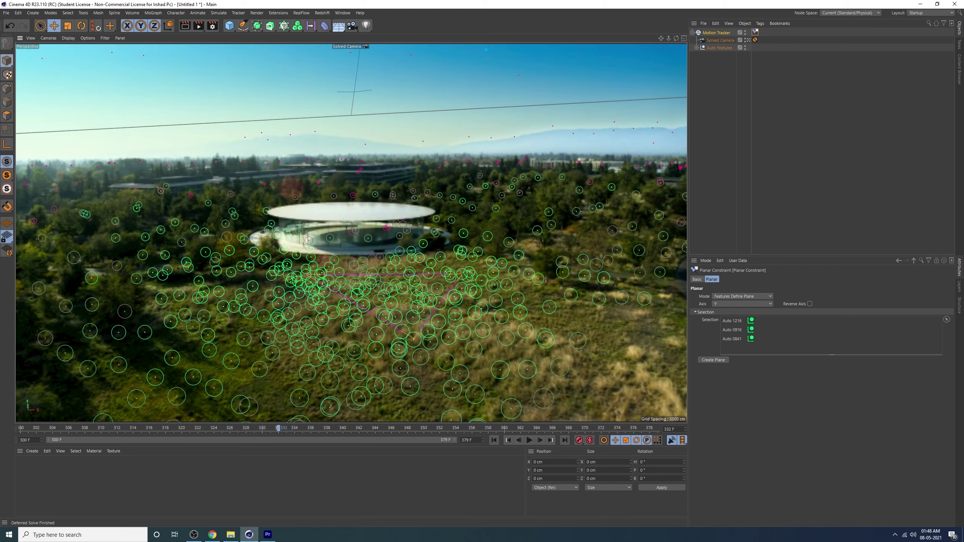
{"action": "left_click_drag", "start_coordinate": [361, 170], "coordinate": [416, 343]}
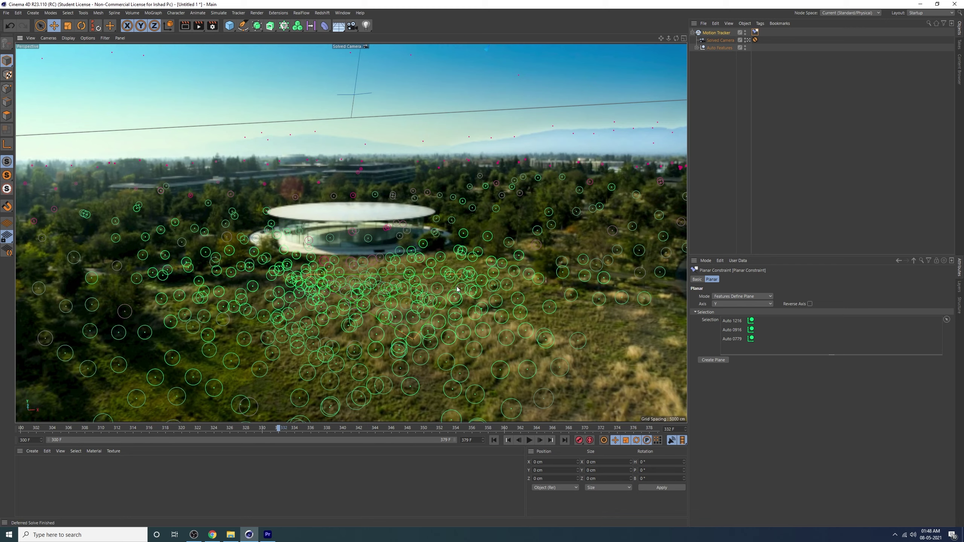
{"action": "left_click", "coordinate": [722, 305]}
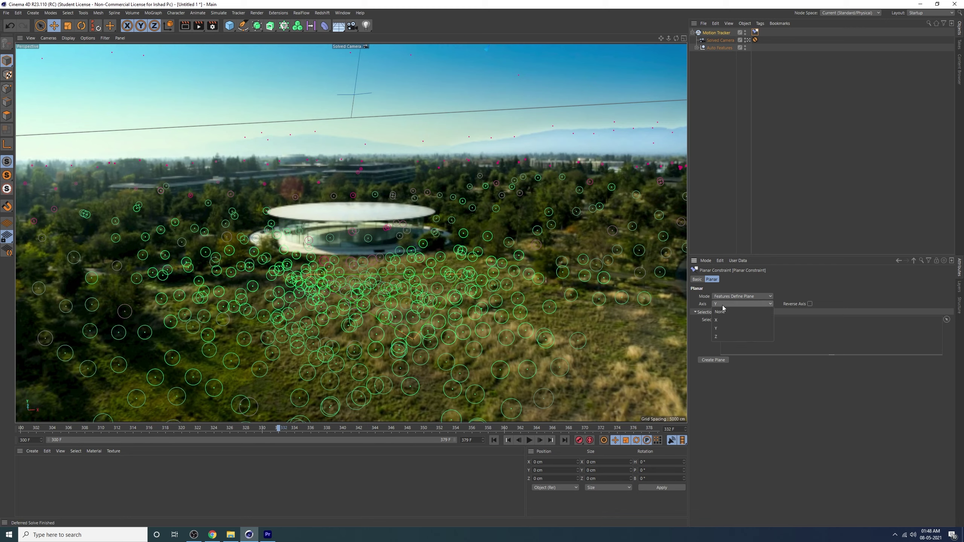
{"action": "left_click", "coordinate": [723, 330]}
{"action": "left_click", "coordinate": [715, 33]}
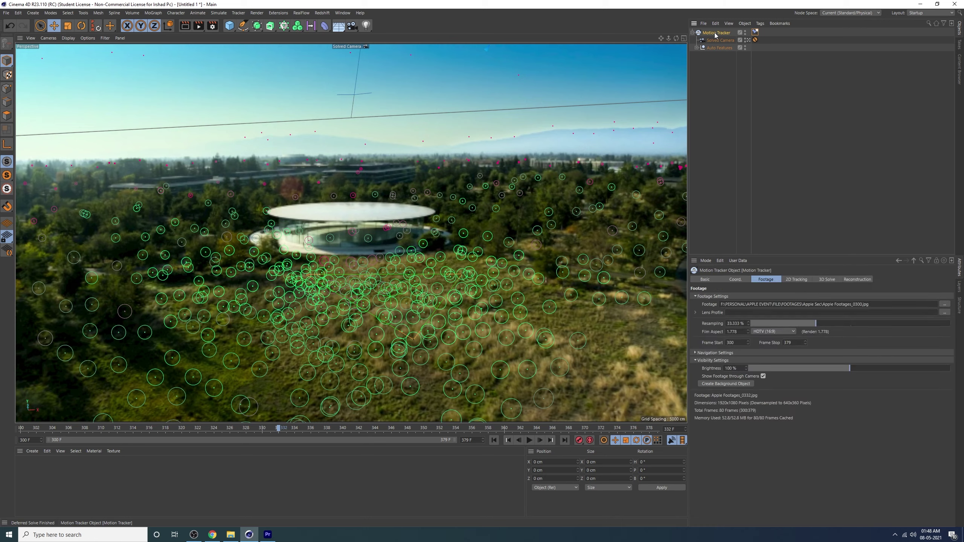
{"action": "right_click", "coordinate": [716, 35]}
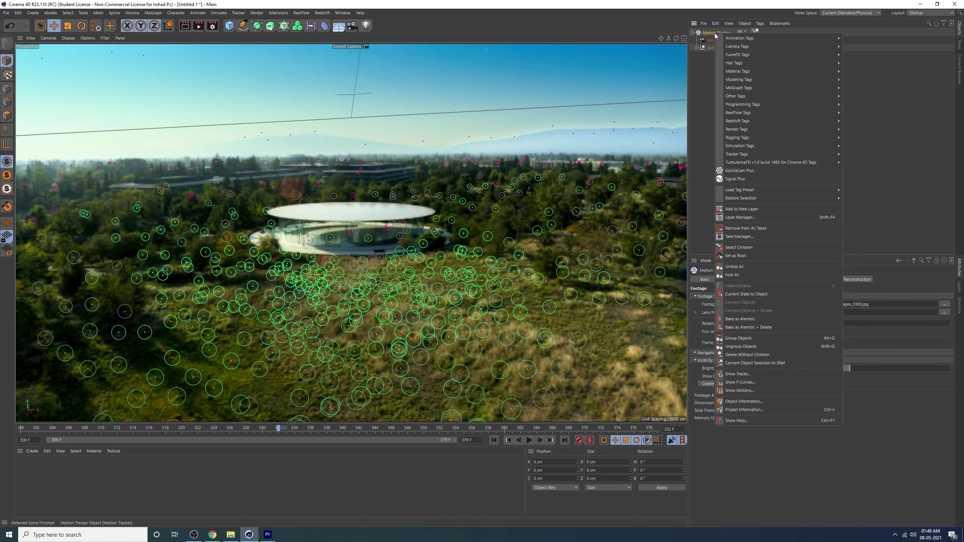
{"action": "mouse_move", "coordinate": [742, 154]}
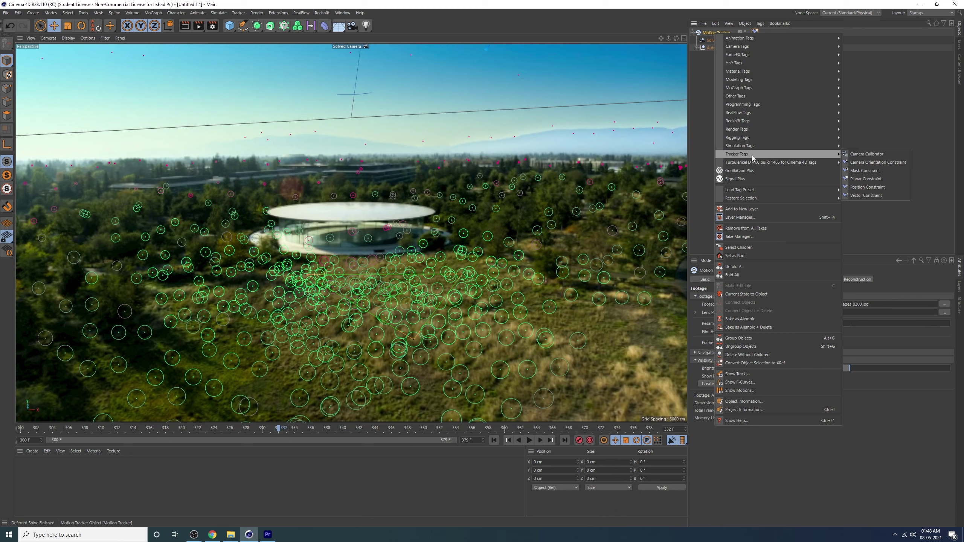
Add a Position Constraint tag targeting feature Auto 0567 on the central building
{"action": "left_click", "coordinate": [870, 188]}
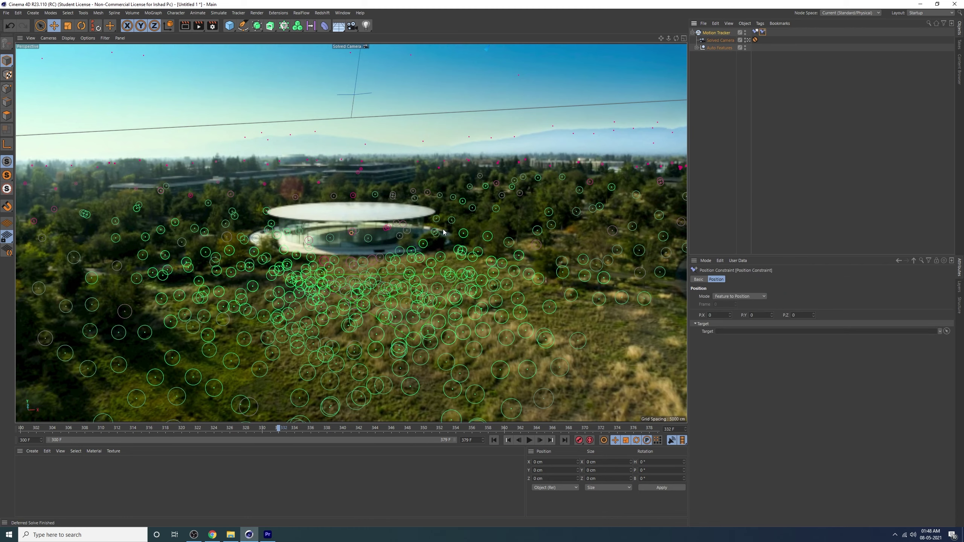
{"action": "left_click", "coordinate": [352, 237]}
{"action": "left_click", "coordinate": [403, 303]}
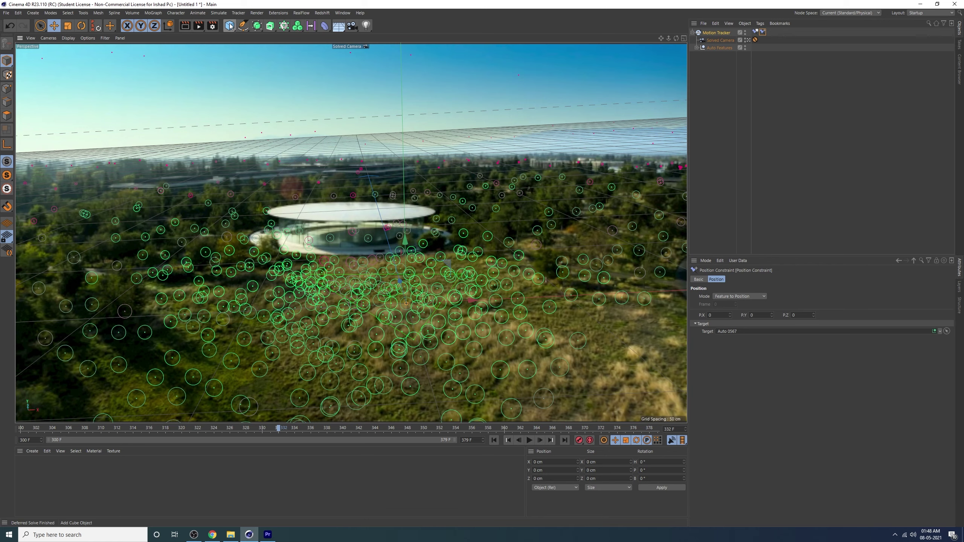
Add a Cube, scale it down to 6 cm and move it right along X
{"action": "left_click_drag", "start_coordinate": [231, 26], "coordinate": [286, 36]}
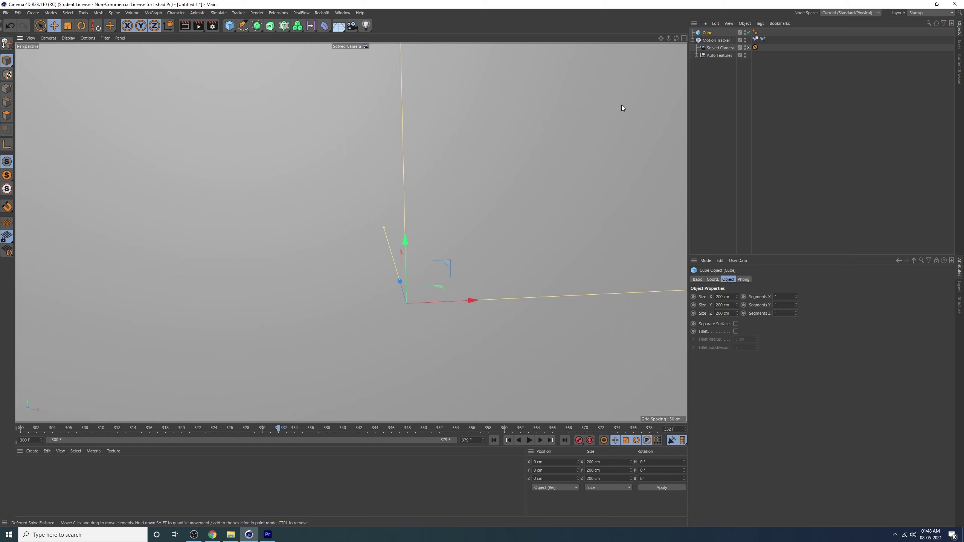
{"action": "left_click", "coordinate": [67, 26]}
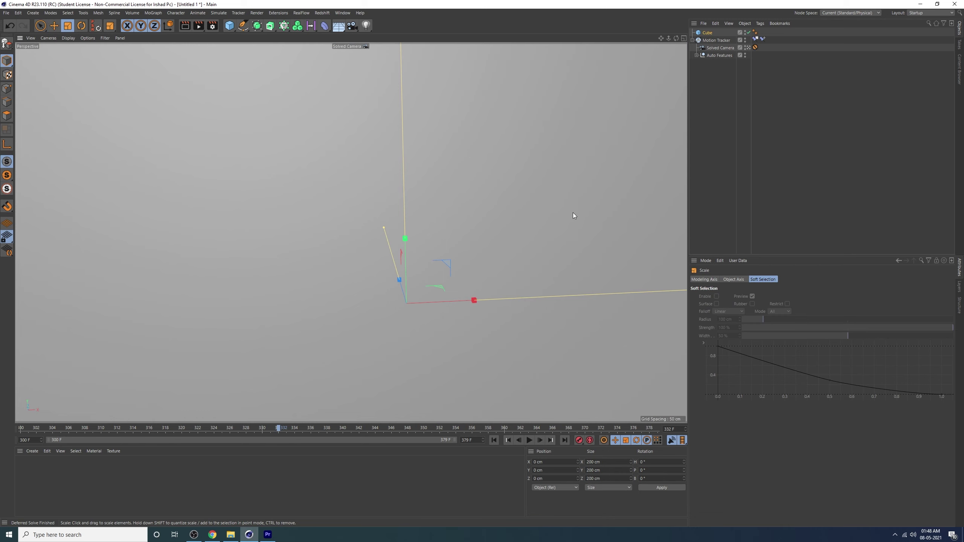
{"action": "left_click_drag", "start_coordinate": [573, 214], "coordinate": [238, 243]}
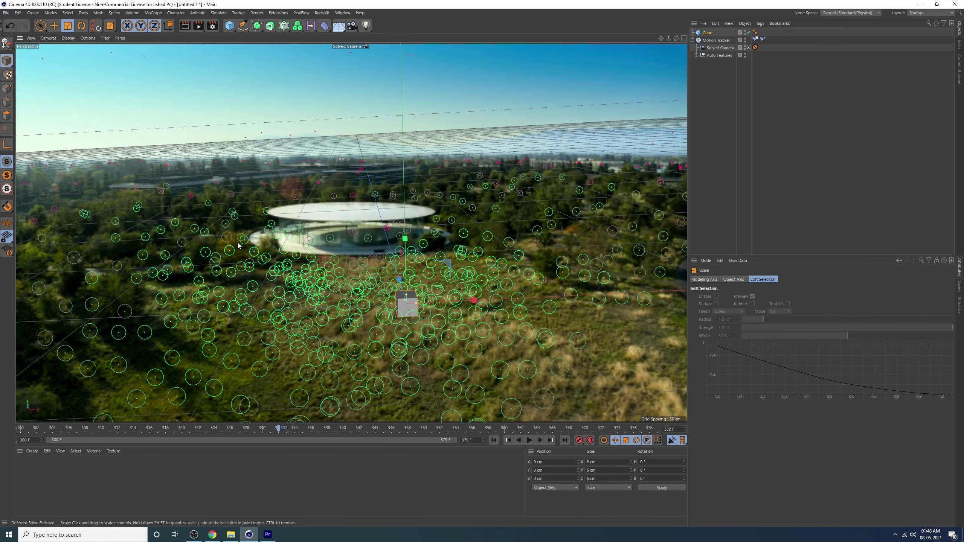
{"action": "left_click", "coordinate": [54, 26]}
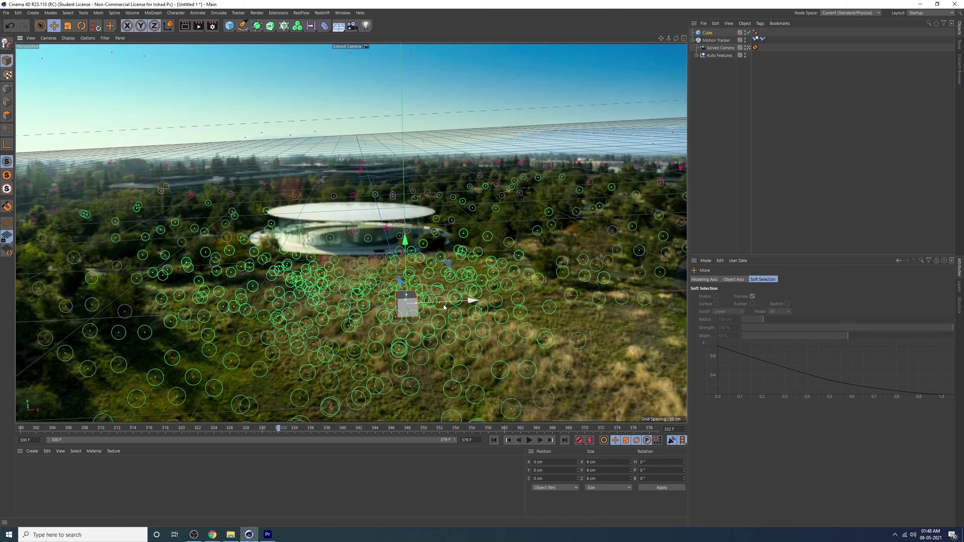
{"action": "left_click_drag", "start_coordinate": [444, 307], "coordinate": [574, 302]}
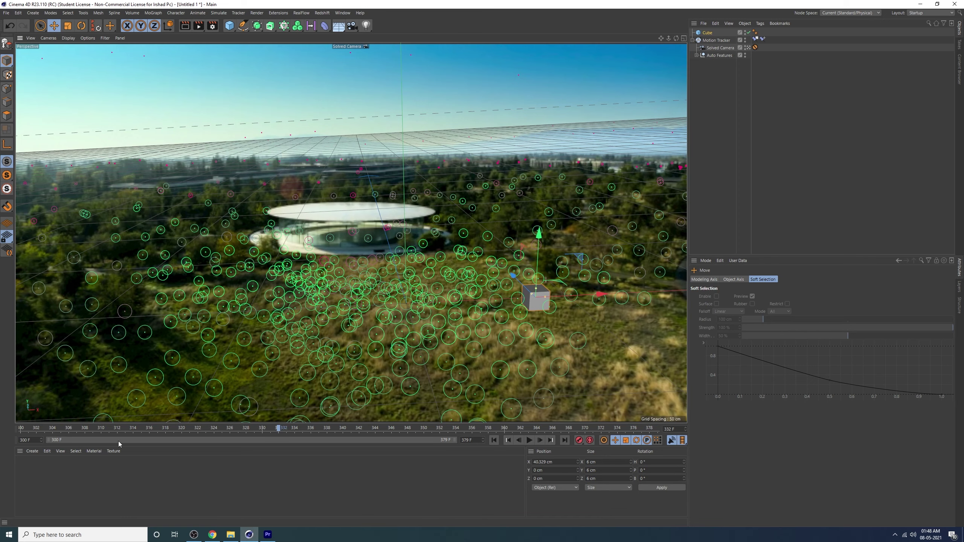
Play from frame 300 to check tracking, nudge the cube toward the glass ring, and recheck
{"action": "left_click_drag", "start_coordinate": [65, 431], "coordinate": [20, 428]}
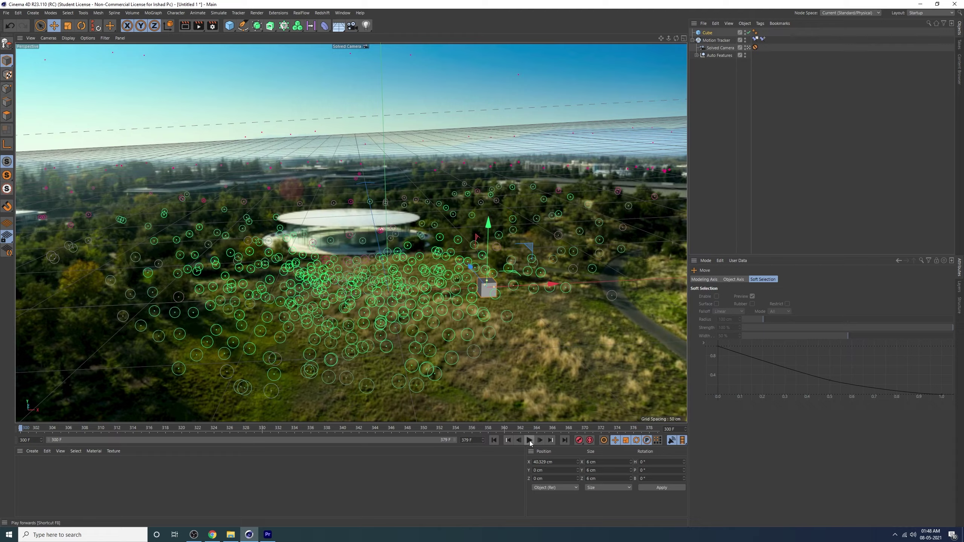
{"action": "left_click", "coordinate": [529, 441]}
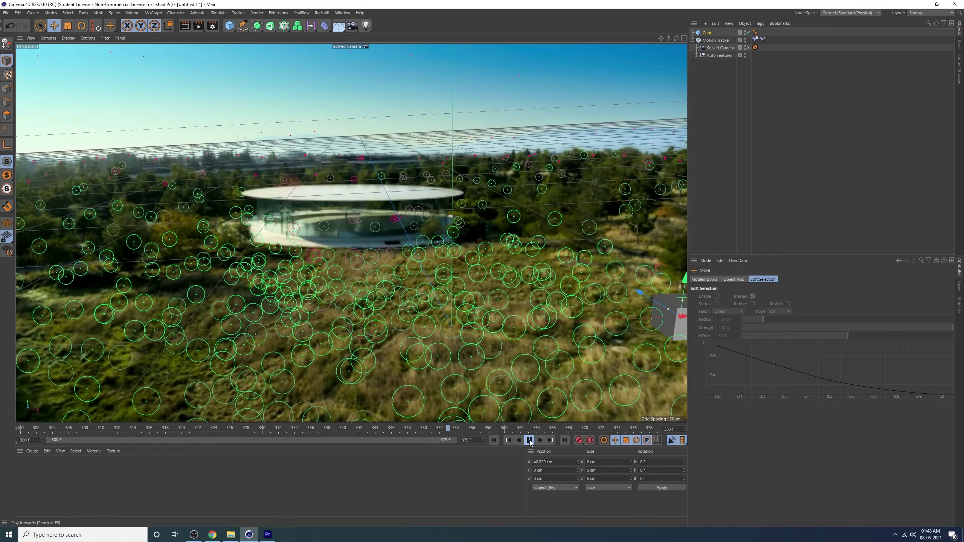
{"action": "left_click", "coordinate": [494, 440]}
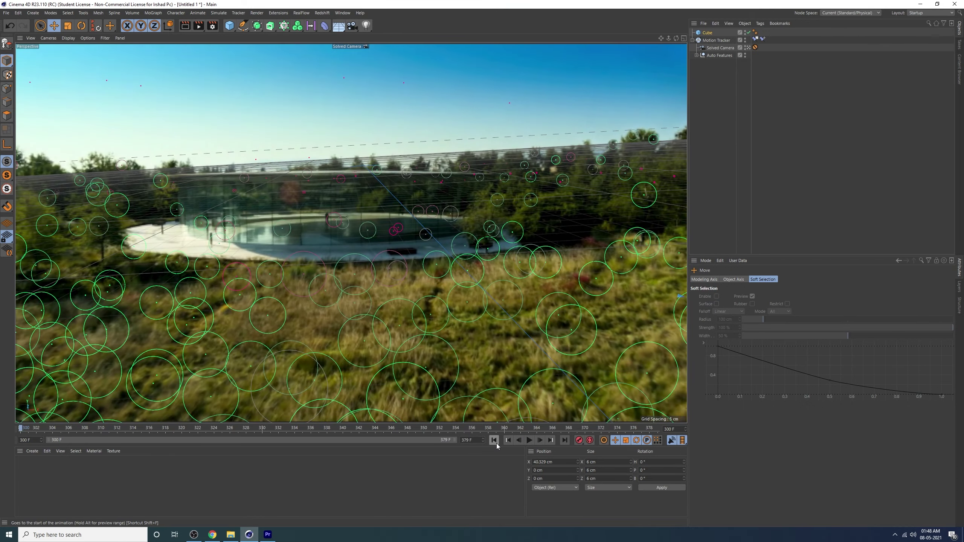
{"action": "mouse_move", "coordinate": [470, 273]}
{"action": "left_mouse_down"}
{"action": "mouse_move", "coordinate": [415, 242]}
{"action": "mouse_move", "coordinate": [467, 258]}
{"action": "mouse_move", "coordinate": [463, 275]}
{"action": "mouse_move", "coordinate": [470, 272]}
{"action": "left_mouse_up"}
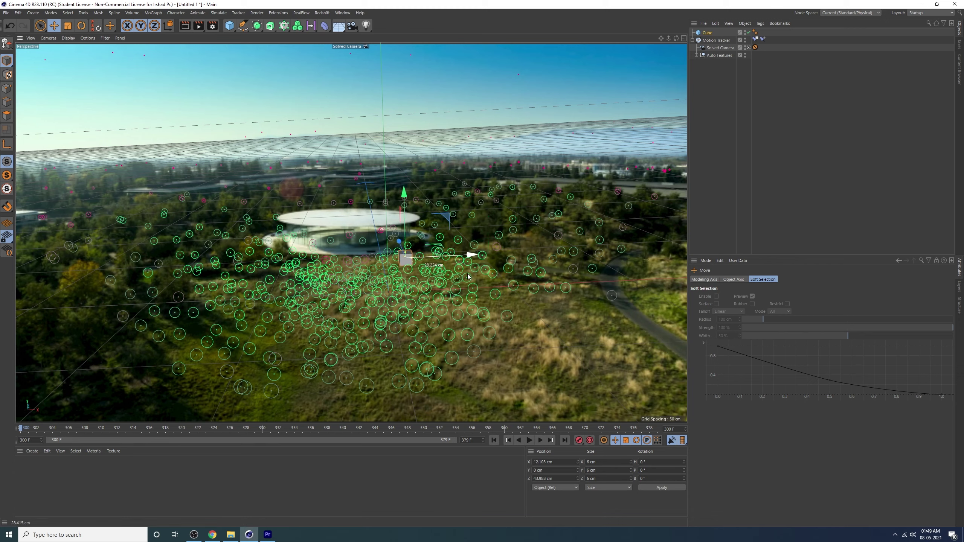
{"action": "left_click", "coordinate": [530, 440]}
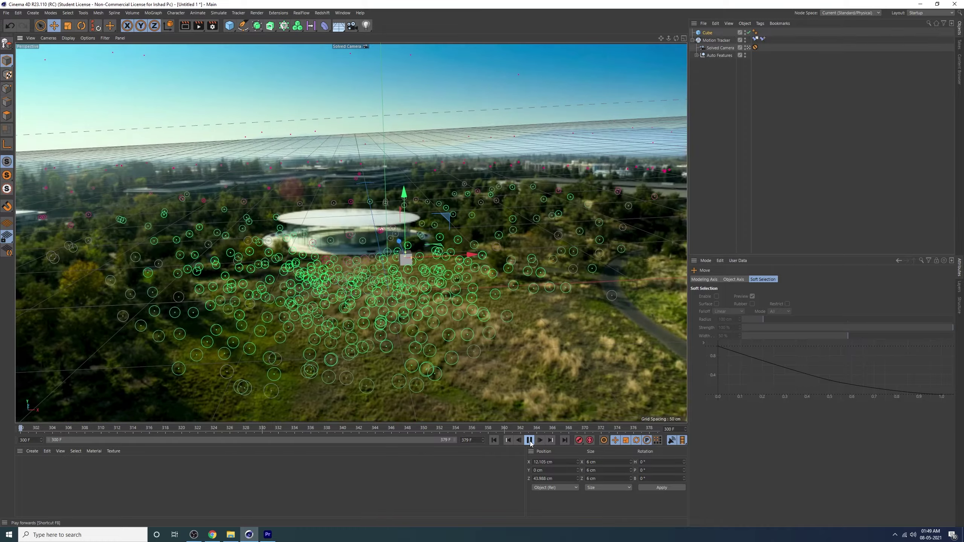
{"action": "left_click", "coordinate": [530, 441]}
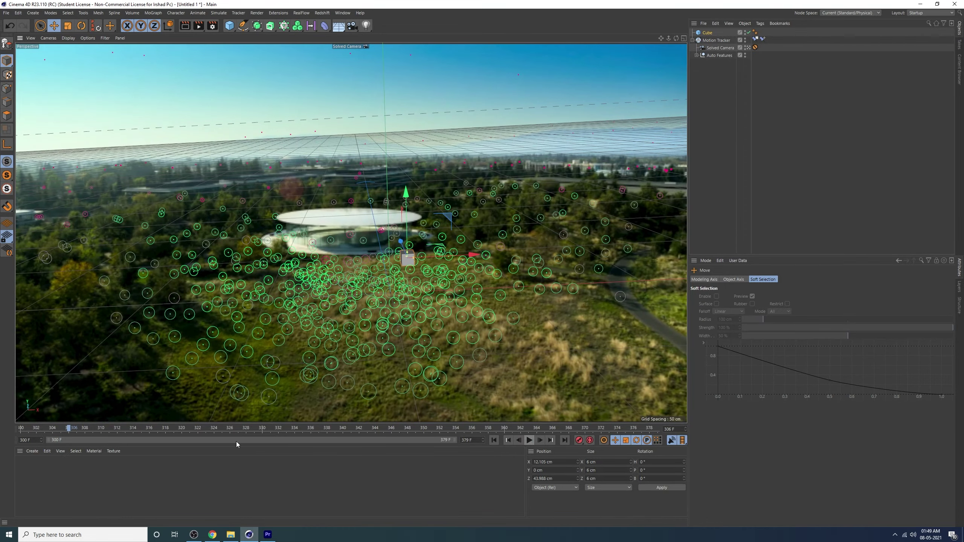
{"action": "left_click_drag", "start_coordinate": [84, 429], "coordinate": [120, 428]}
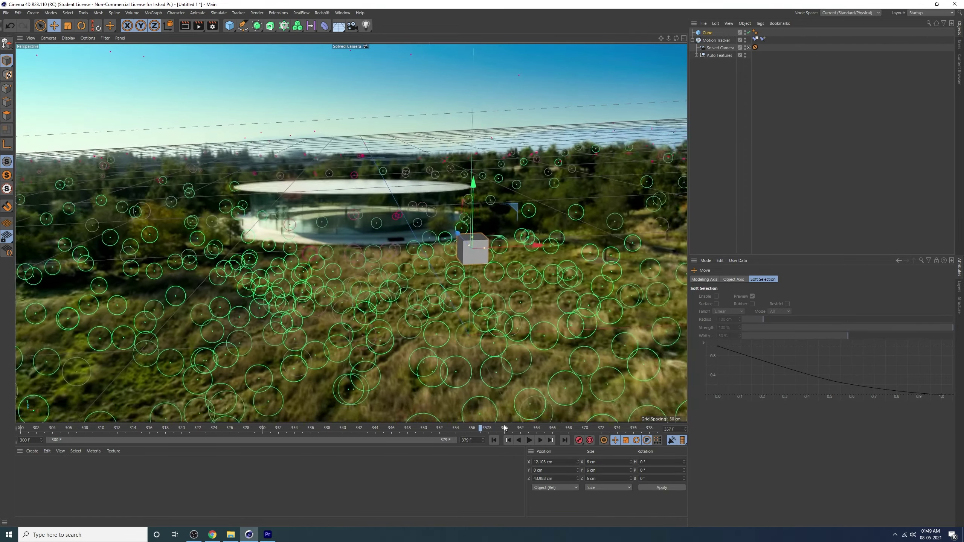
From the start frame, nudge the cube left along X and Ctrl-drag a copy, Cube.1, further left
{"action": "key", "text": "shift+f"}
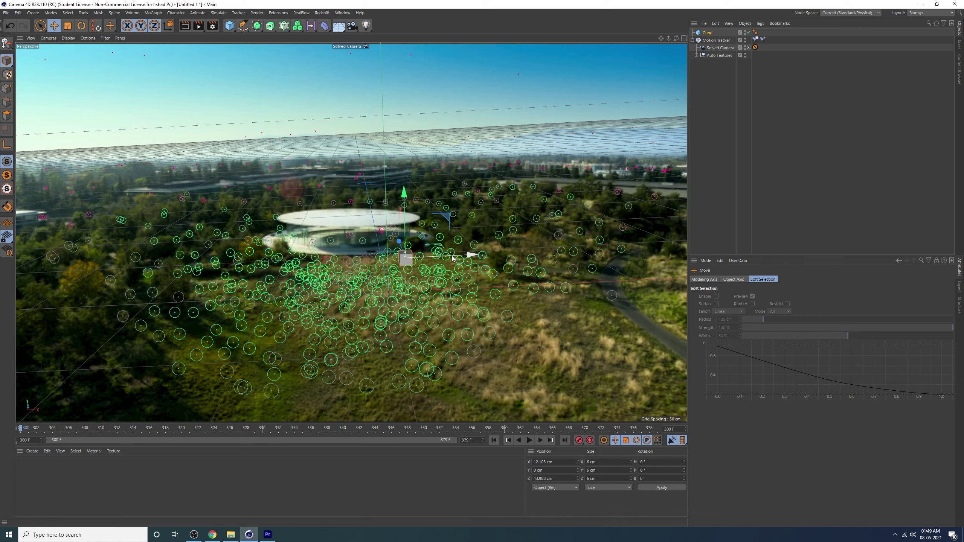
{"action": "mouse_move", "coordinate": [452, 258]}
{"action": "left_mouse_down"}
{"action": "mouse_move", "coordinate": [489, 253]}
{"action": "mouse_move", "coordinate": [396, 238]}
{"action": "left_mouse_up"}
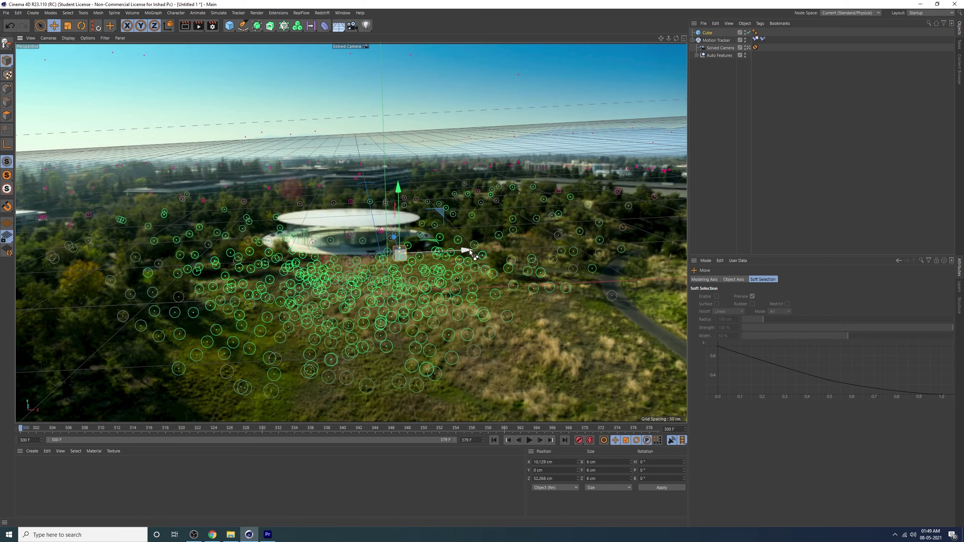
{"action": "left_click_drag", "start_coordinate": [470, 251], "coordinate": [396, 271]}
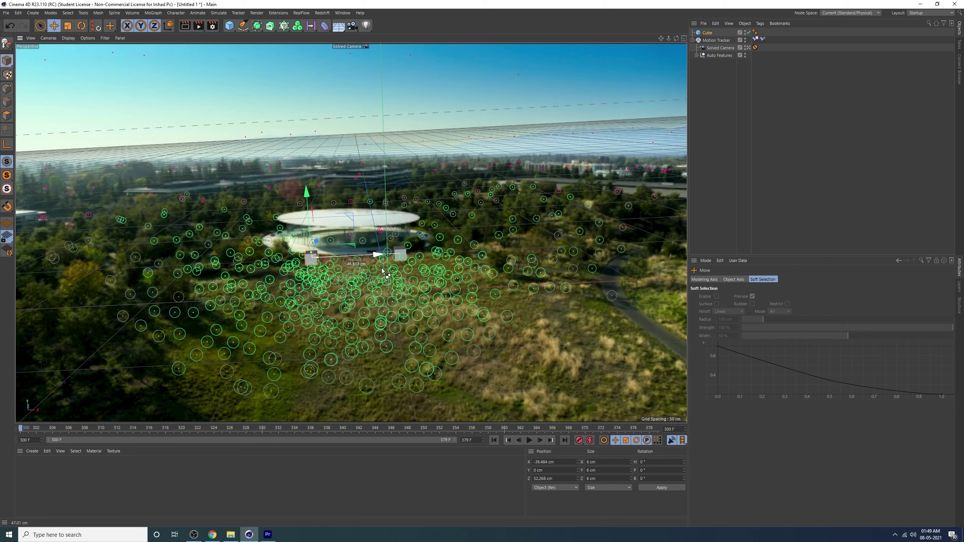
Push Cube.1 into the foreground, then duplicate a raised Cube.2 upper left and Cube.3 far right
{"action": "mouse_move", "coordinate": [396, 272]}
{"action": "left_mouse_down", "text": "ctrl"}
{"action": "mouse_move", "coordinate": [381, 268]}
{"action": "mouse_move", "coordinate": [384, 257]}
{"action": "left_mouse_up", "text": "ctrl"}
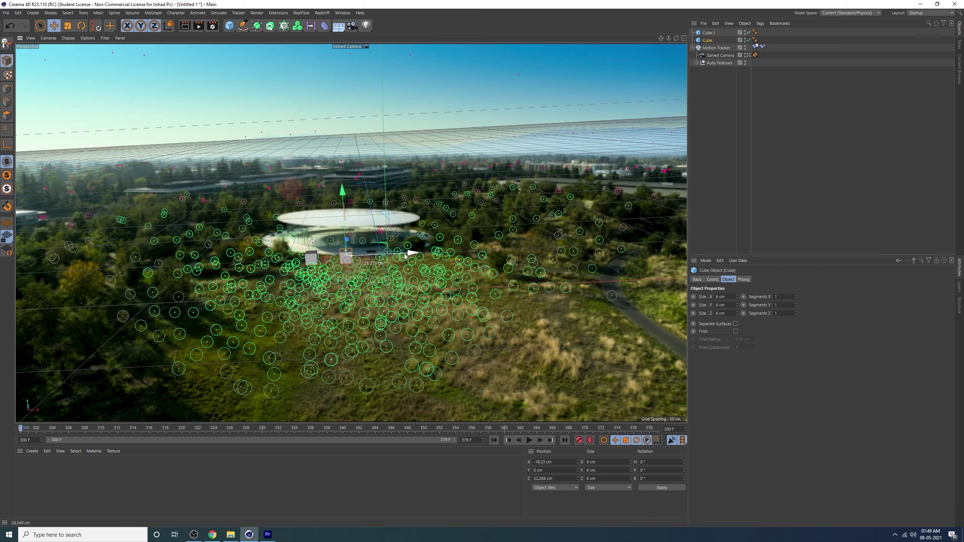
{"action": "left_click_drag", "start_coordinate": [312, 257], "coordinate": [301, 349]}
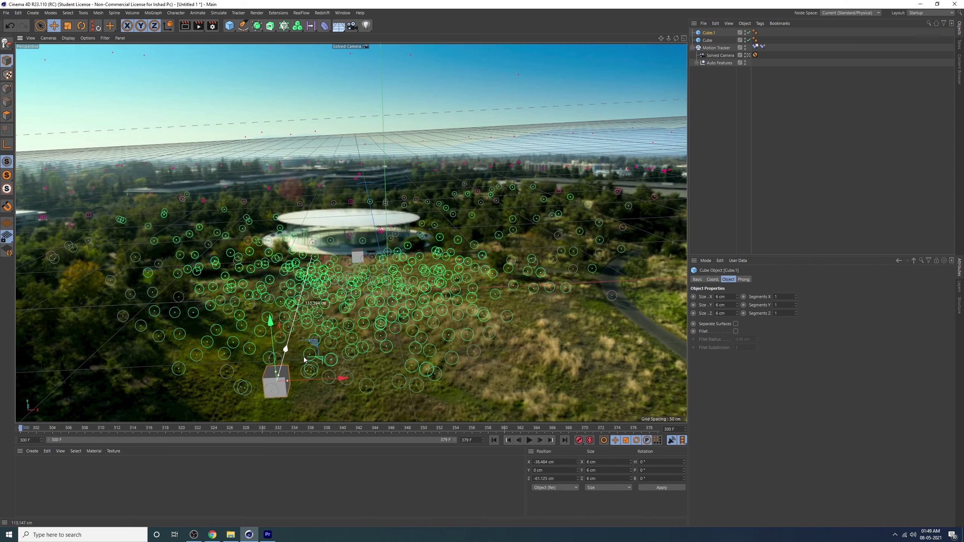
{"action": "mouse_move", "coordinate": [302, 350]}
{"action": "left_mouse_down"}
{"action": "mouse_move", "coordinate": [331, 376]}
{"action": "mouse_move", "coordinate": [426, 397]}
{"action": "mouse_move", "coordinate": [416, 399]}
{"action": "left_mouse_up"}
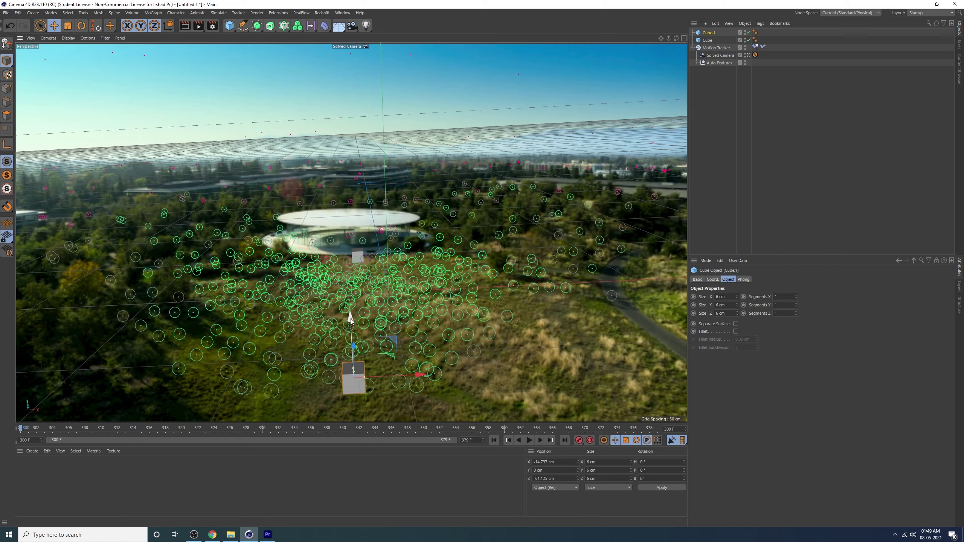
{"action": "mouse_move", "coordinate": [351, 319]}
{"action": "left_mouse_down", "text": "ctrl"}
{"action": "mouse_move", "coordinate": [353, 120]}
{"action": "mouse_move", "coordinate": [349, 135]}
{"action": "left_mouse_up", "text": "ctrl"}
{"action": "left_click_drag", "start_coordinate": [379, 198], "coordinate": [173, 229]}
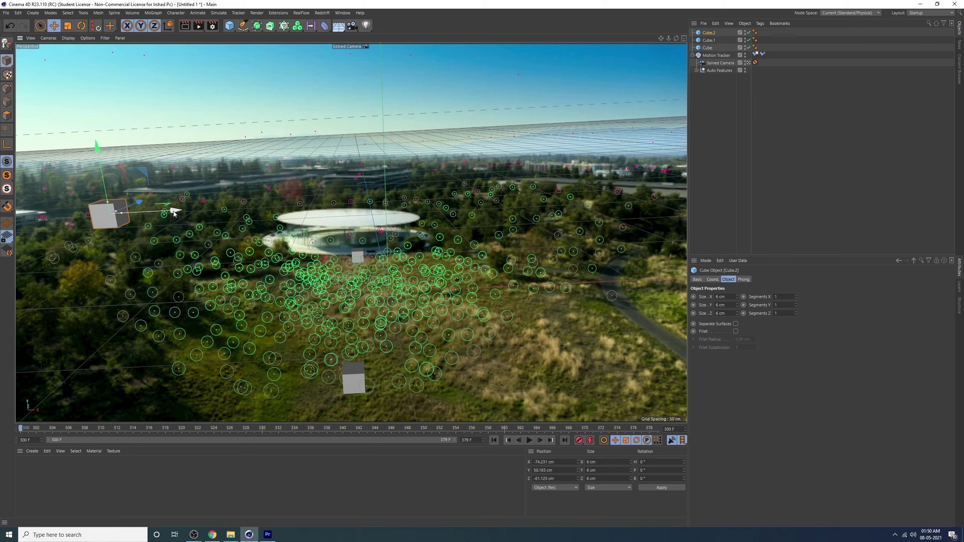
{"action": "left_click_drag", "start_coordinate": [175, 215], "coordinate": [685, 242], "text": "ctrl"}
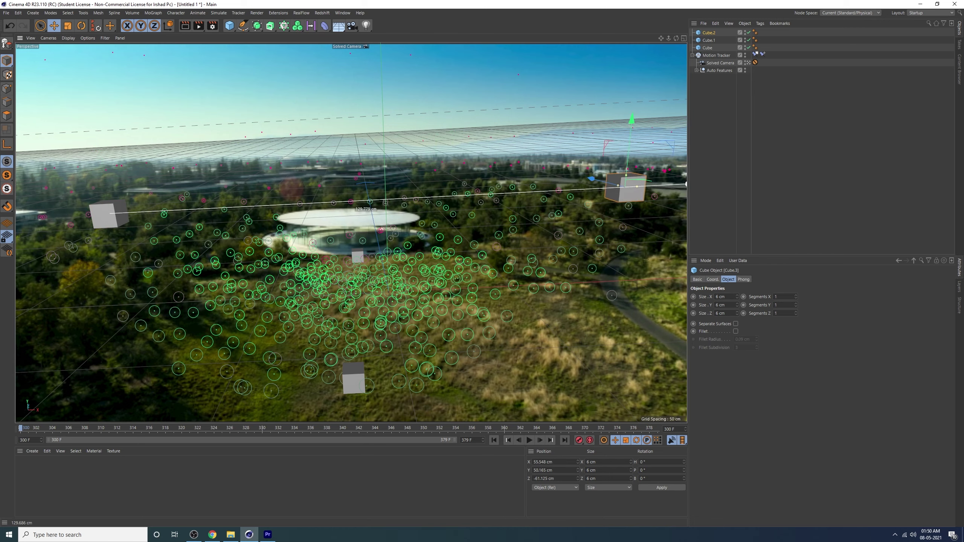
{"action": "left_click_drag", "start_coordinate": [685, 242], "coordinate": [642, 176], "text": "ctrl"}
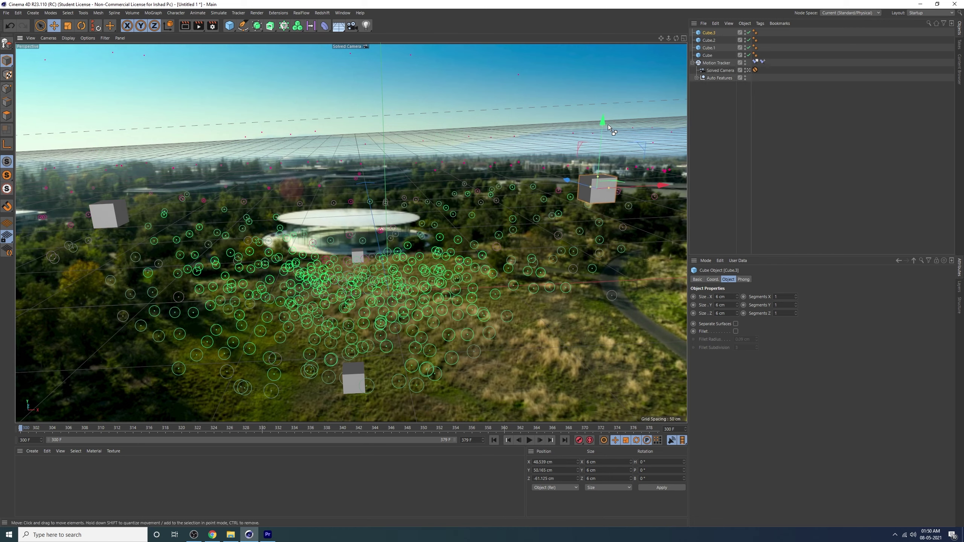
Discard a lowered copy, then create Cube.4 to the right and Cube.5 further left
{"action": "left_click_drag", "start_coordinate": [608, 124], "coordinate": [612, 344], "text": "ctrl"}
{"action": "key", "text": "Escape"}
{"action": "left_click", "coordinate": [367, 374]}
{"action": "mouse_move", "coordinate": [418, 377]}
{"action": "left_mouse_down", "text": "ctrl"}
{"action": "mouse_move", "coordinate": [536, 353]}
{"action": "mouse_move", "coordinate": [479, 274]}
{"action": "left_mouse_up", "text": "ctrl"}
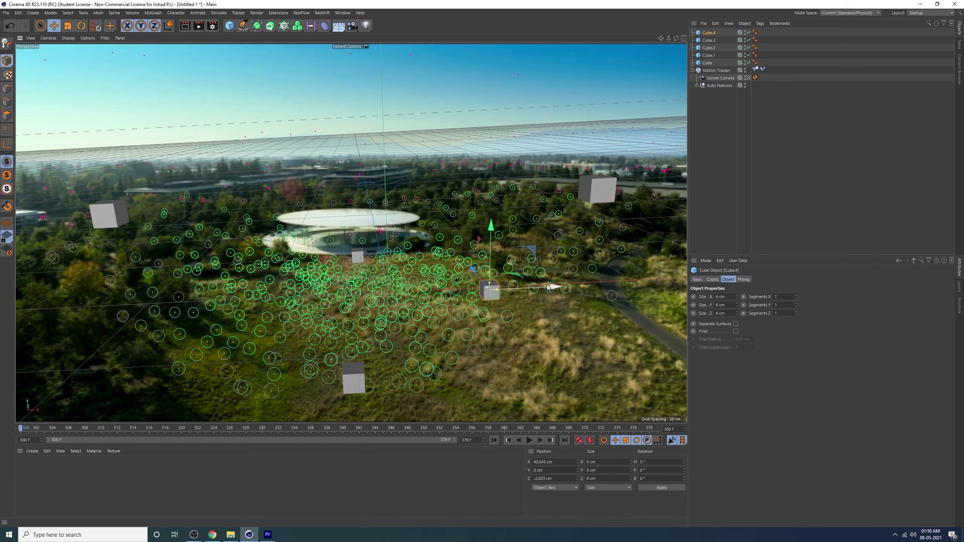
{"action": "left_click_drag", "start_coordinate": [553, 291], "coordinate": [244, 303], "text": "ctrl"}
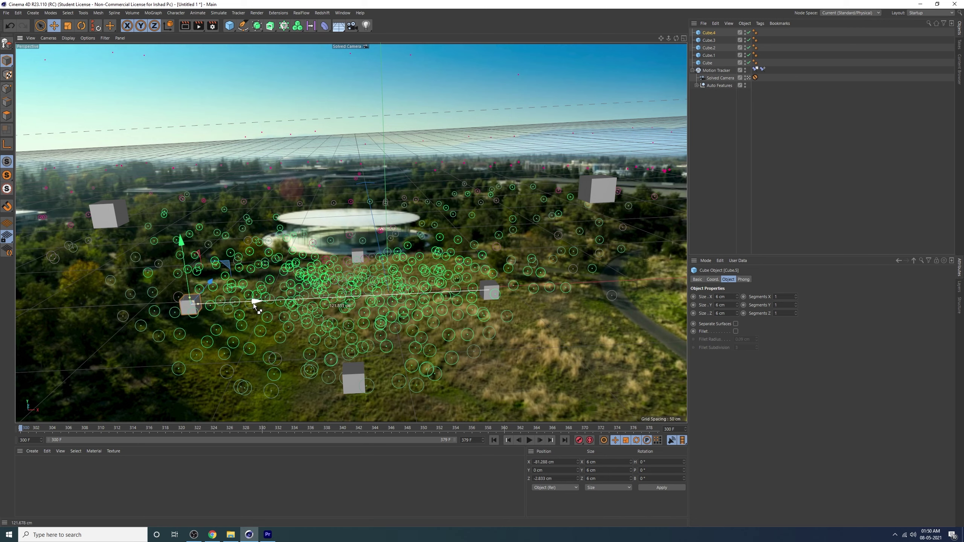
{"action": "left_click", "coordinate": [605, 195]}
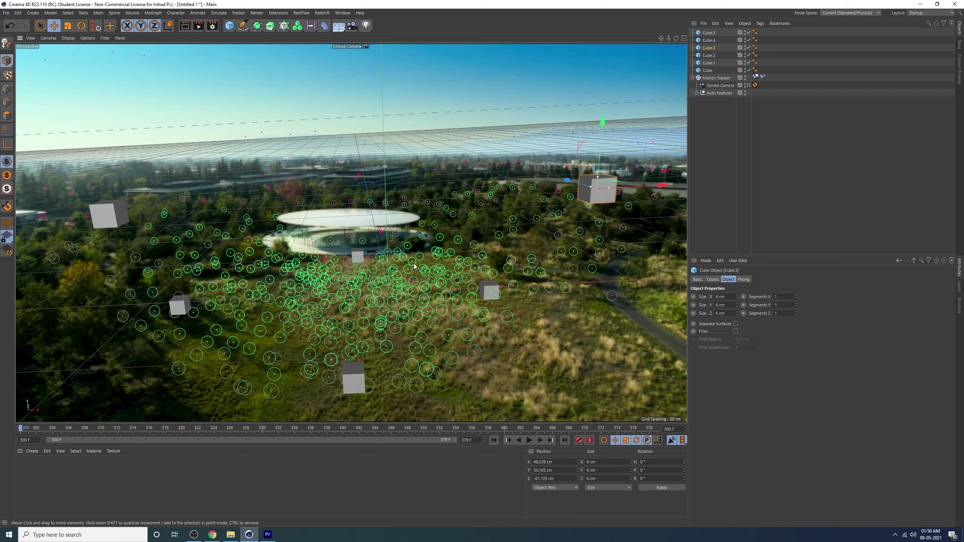
{"action": "left_click", "coordinate": [489, 296]}
{"action": "mouse_move", "coordinate": [542, 287]}
{"action": "left_mouse_down"}
{"action": "mouse_move", "coordinate": [579, 286]}
{"action": "mouse_move", "coordinate": [419, 313]}
{"action": "left_mouse_up"}
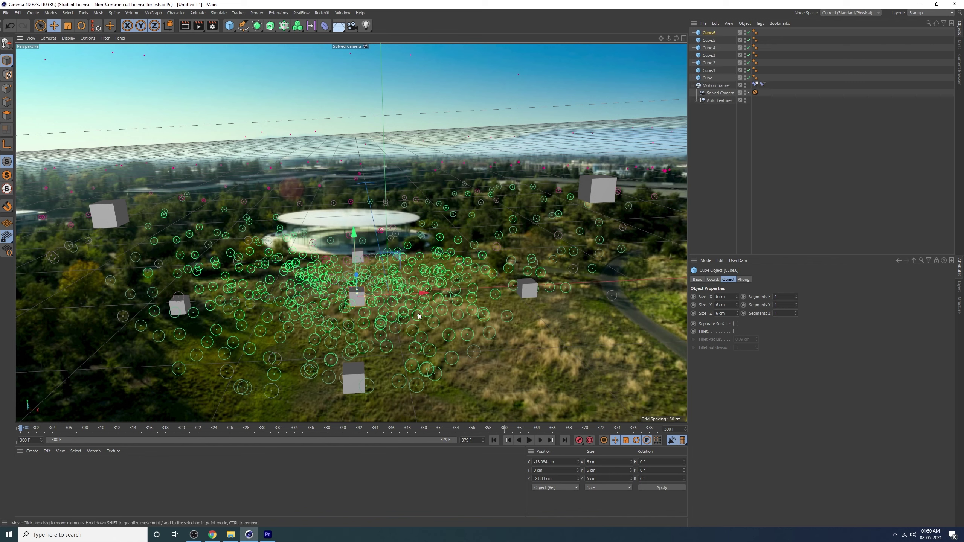
Switch to the default camera, select the Motion Tracker, and orbit to frame the tracked camera
{"action": "left_click", "coordinate": [749, 93]}
{"action": "left_click", "coordinate": [746, 129]}
{"action": "left_click_drag", "start_coordinate": [386, 305], "coordinate": [437, 266], "text": "alt"}
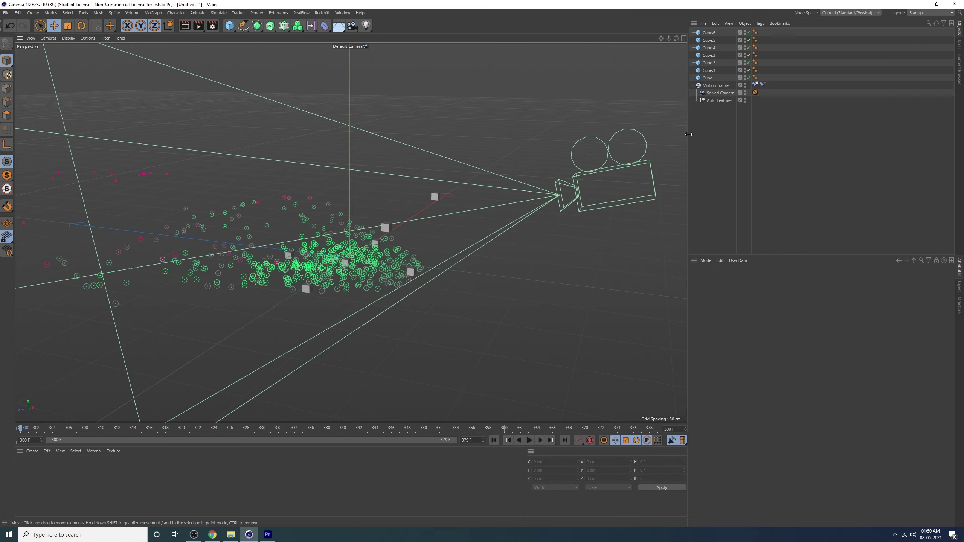
{"action": "left_click", "coordinate": [717, 85]}
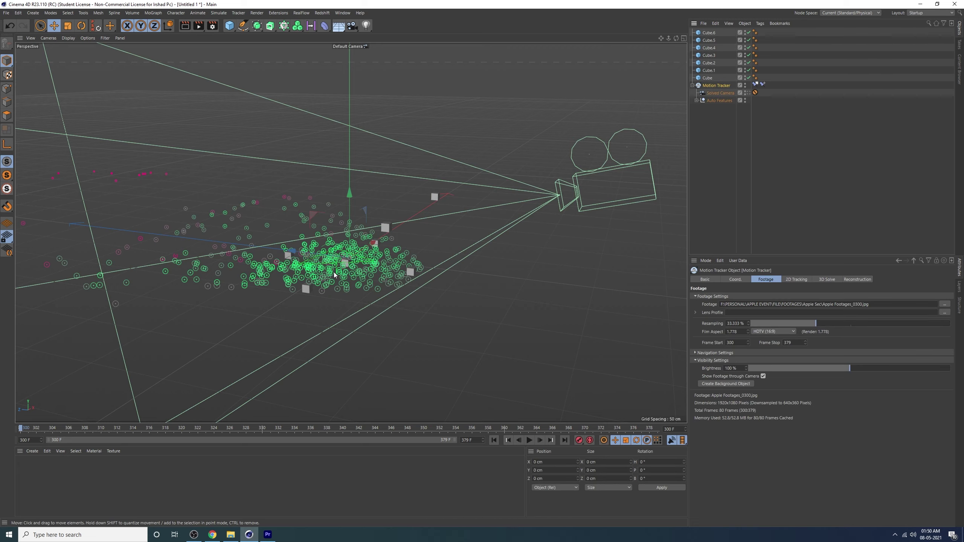
{"action": "left_click_drag", "start_coordinate": [334, 272], "coordinate": [341, 265], "text": "alt"}
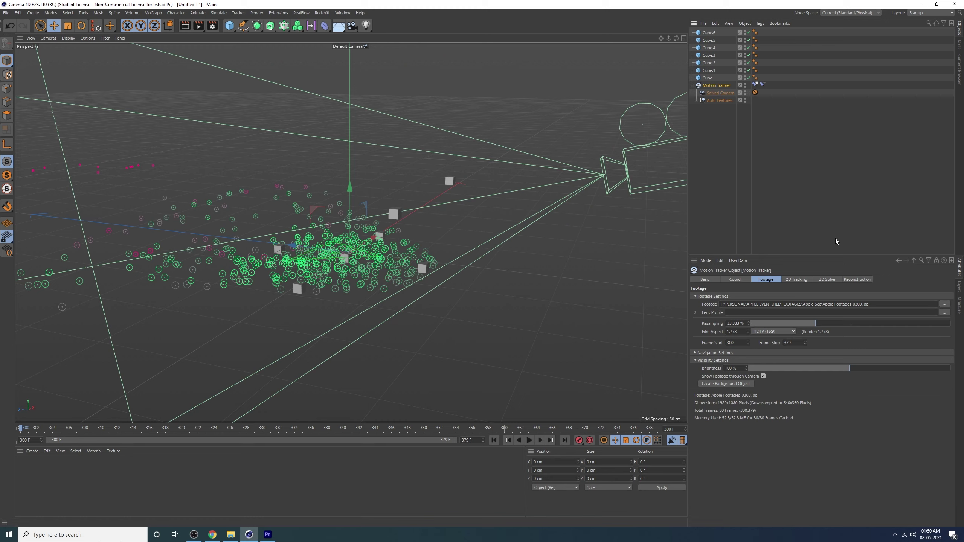
Set the tracker's 3D Solve Display 3D Feature Display to None, then deselect and orbit toward the cubes
{"action": "left_click", "coordinate": [829, 281]}
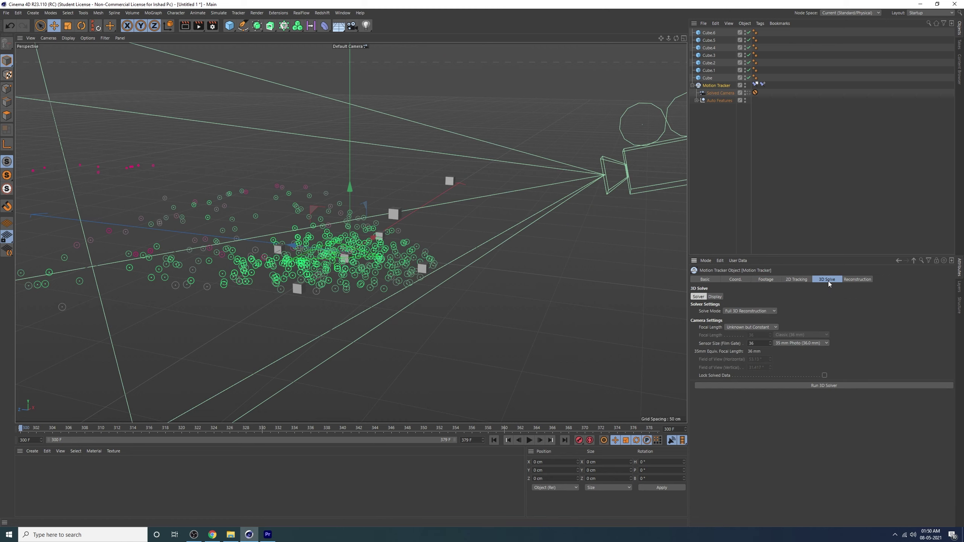
{"action": "left_click", "coordinate": [803, 279]}
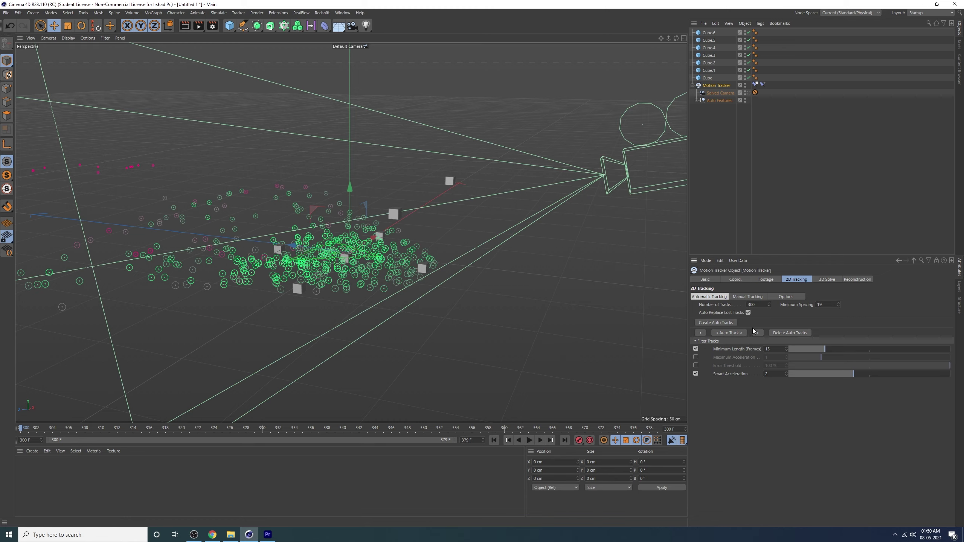
{"action": "left_click", "coordinate": [851, 281]}
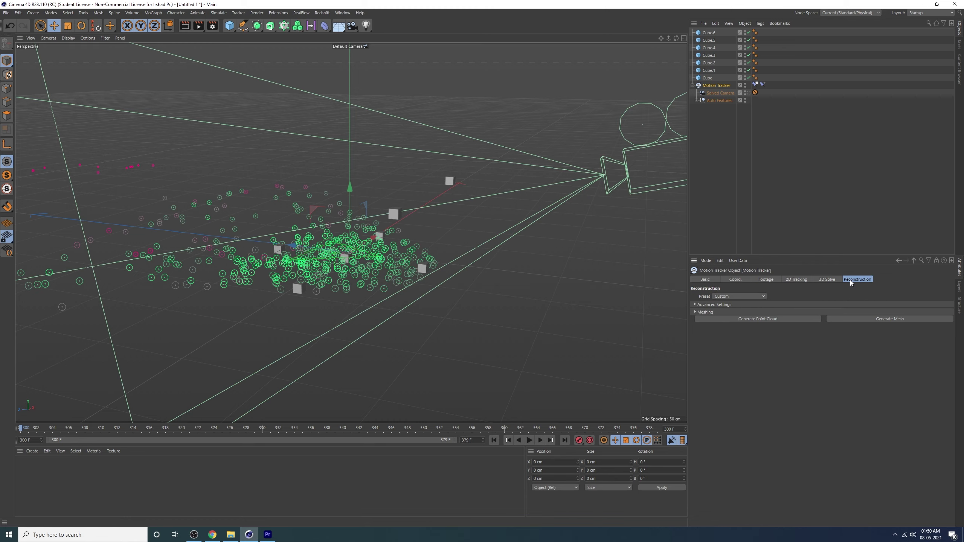
{"action": "left_click", "coordinate": [824, 280]}
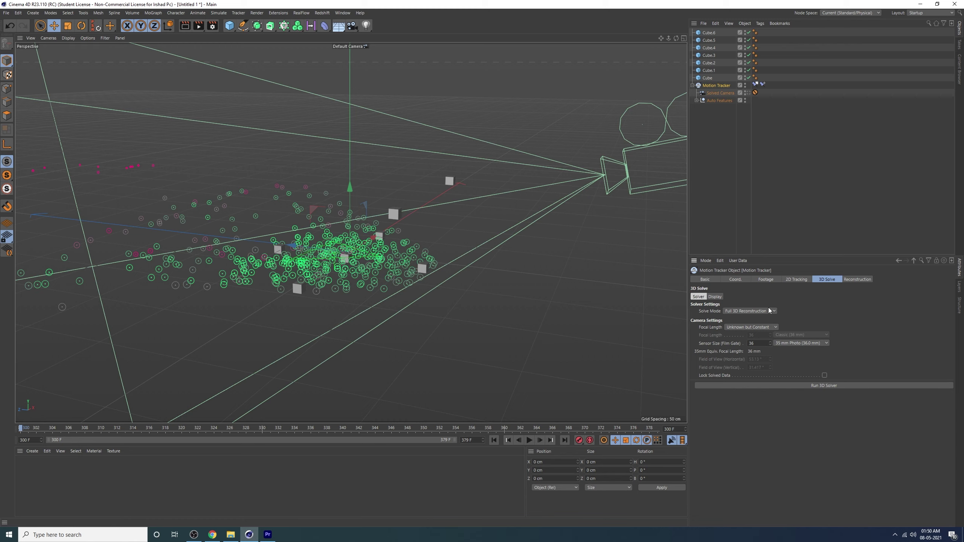
{"action": "left_click", "coordinate": [713, 297]}
{"action": "left_click", "coordinate": [744, 312]}
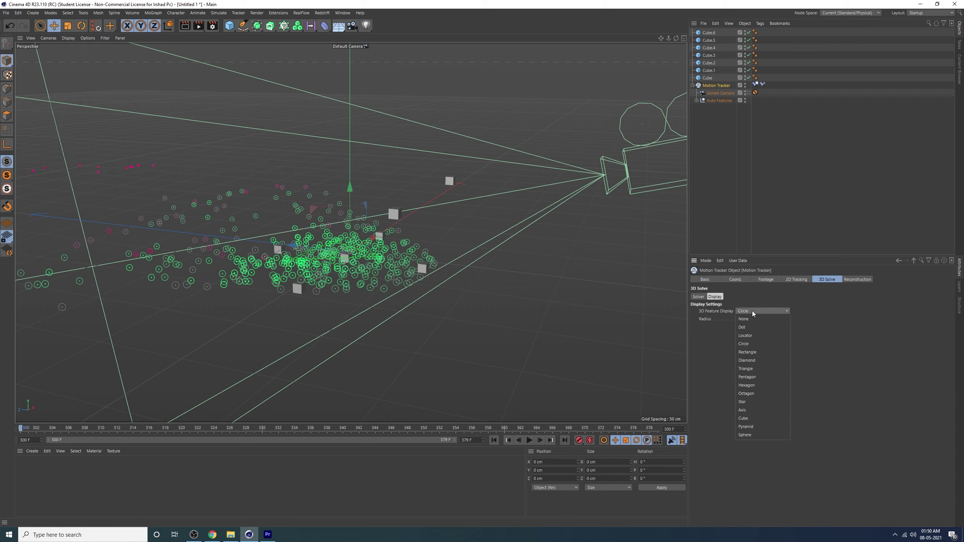
{"action": "left_click", "coordinate": [753, 318]}
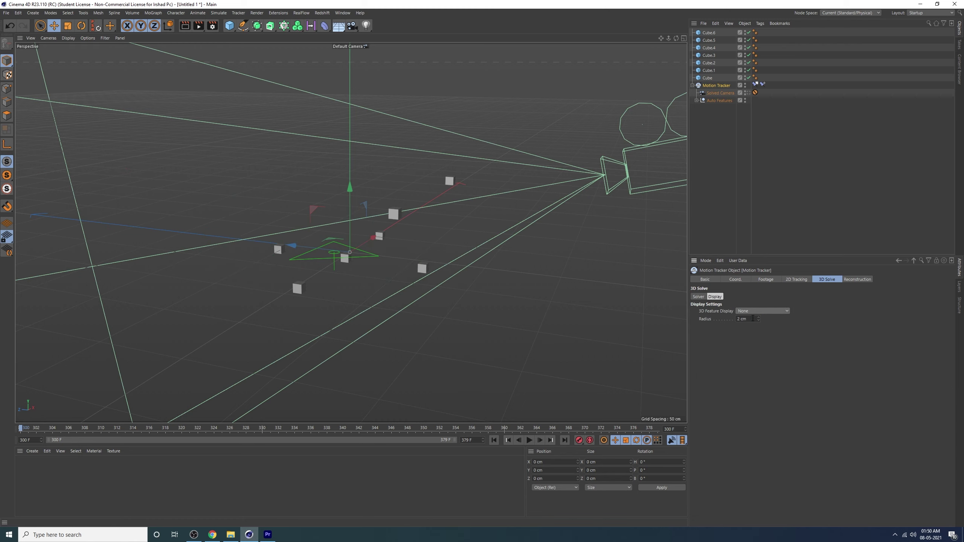
{"action": "left_click", "coordinate": [789, 219]}
{"action": "scroll", "coordinate": [352, 251], "scroll_direction": "up", "scroll_amount": 2}
{"action": "scroll", "coordinate": [352, 251], "scroll_direction": "up", "scroll_amount": 2}
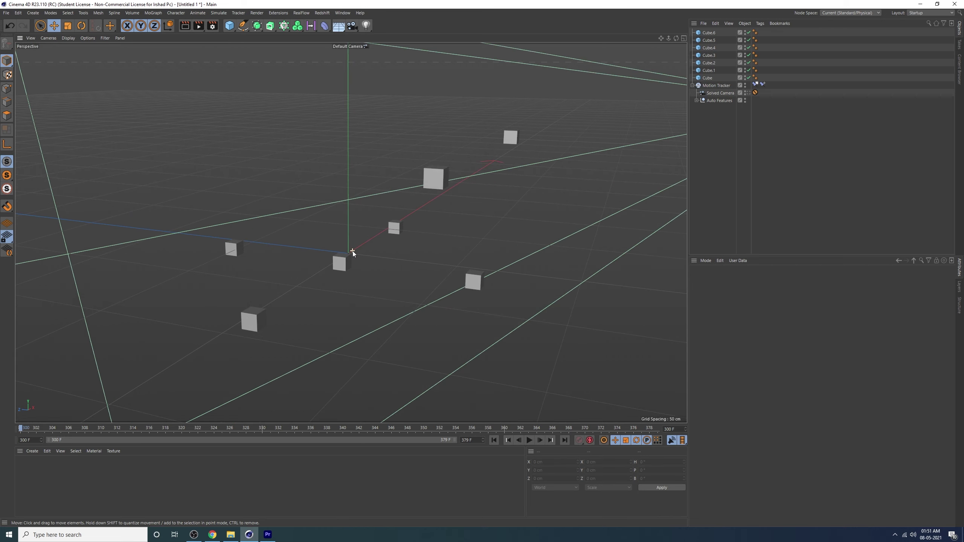
{"action": "scroll", "coordinate": [353, 251], "scroll_direction": "up", "scroll_amount": 2}
{"action": "mouse_move", "coordinate": [344, 255]}
{"action": "left_mouse_down", "text": "alt"}
{"action": "mouse_move", "coordinate": [353, 296]}
{"action": "mouse_move", "coordinate": [465, 271]}
{"action": "mouse_move", "coordinate": [575, 271]}
{"action": "mouse_move", "coordinate": [392, 287]}
{"action": "left_mouse_up", "text": "alt"}
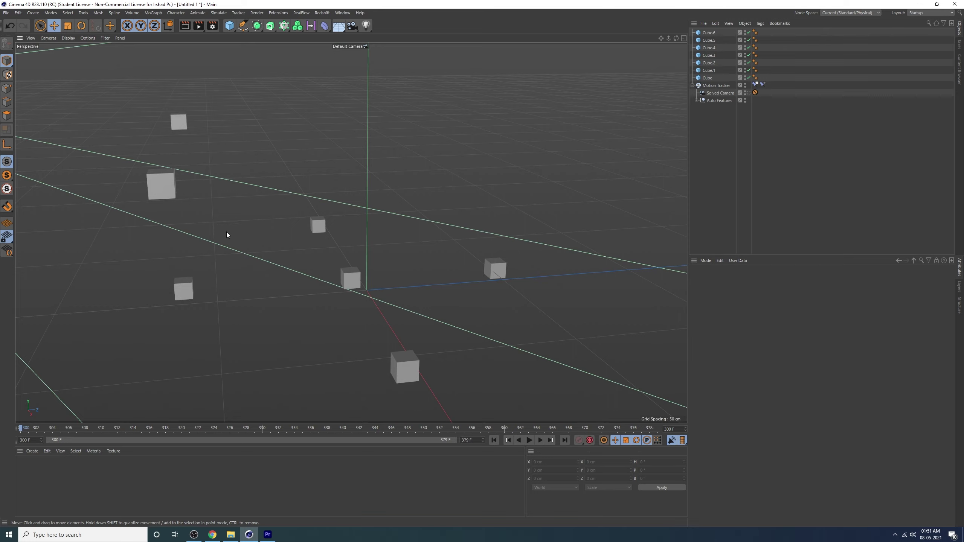
With the Spline Pen, draw Bezier points around the front of the Apple Park ring from the Solved Camera
{"action": "left_click", "coordinate": [243, 27]}
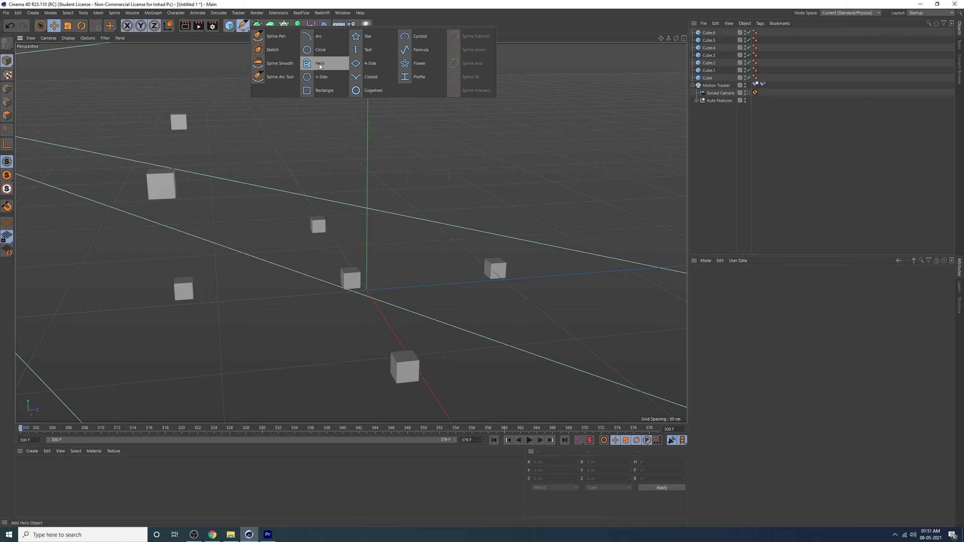
{"action": "left_click", "coordinate": [283, 37]}
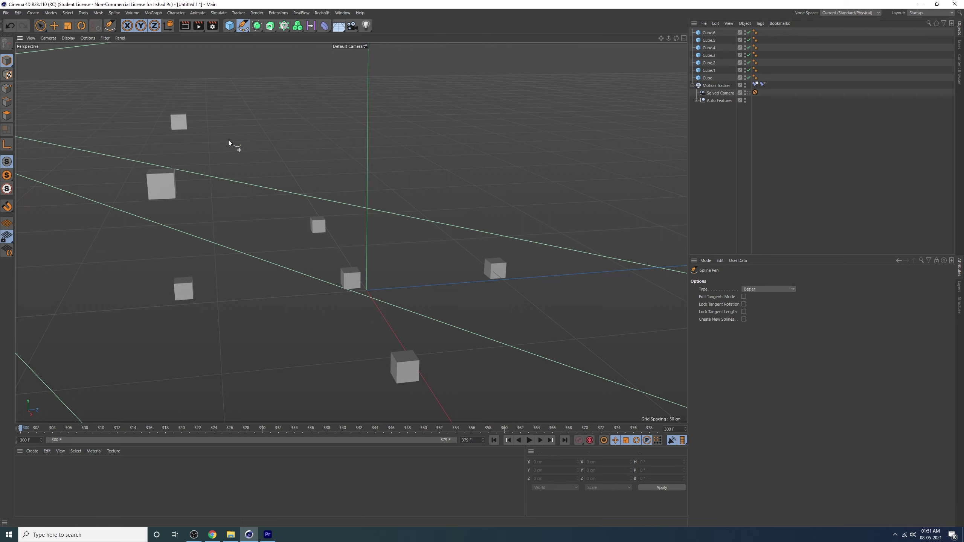
{"action": "mouse_move", "coordinate": [228, 140]}
{"action": "left_mouse_down", "text": "alt"}
{"action": "mouse_move", "coordinate": [220, 169]}
{"action": "mouse_move", "coordinate": [282, 205]}
{"action": "mouse_move", "coordinate": [389, 231]}
{"action": "mouse_move", "coordinate": [395, 287]}
{"action": "mouse_move", "coordinate": [237, 238]}
{"action": "left_mouse_up", "text": "alt"}
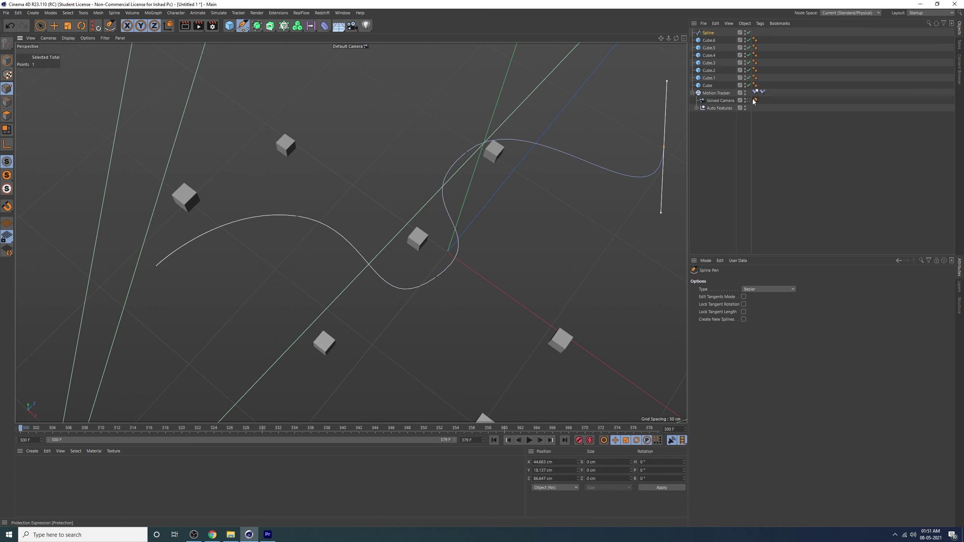
{"action": "left_click", "coordinate": [748, 100]}
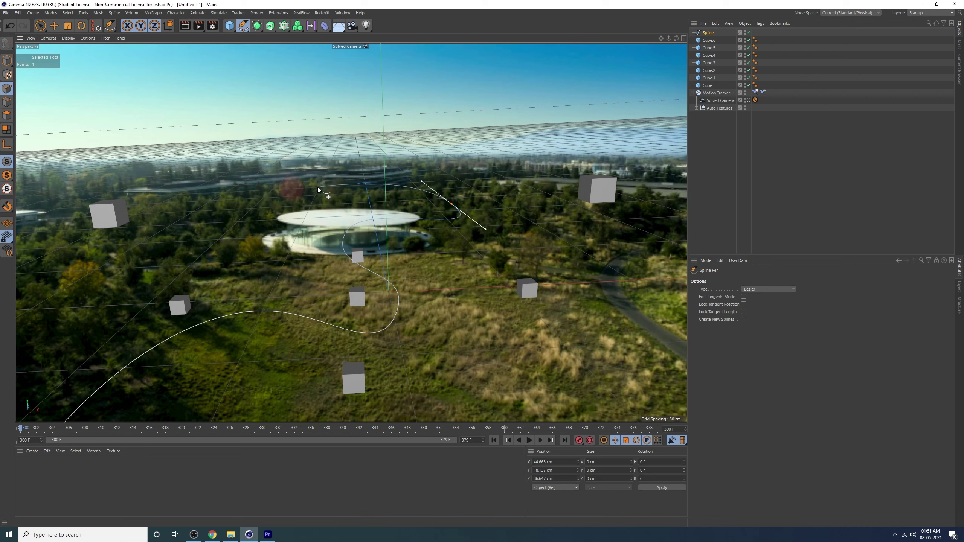
{"action": "left_click_drag", "start_coordinate": [267, 238], "coordinate": [297, 265]}
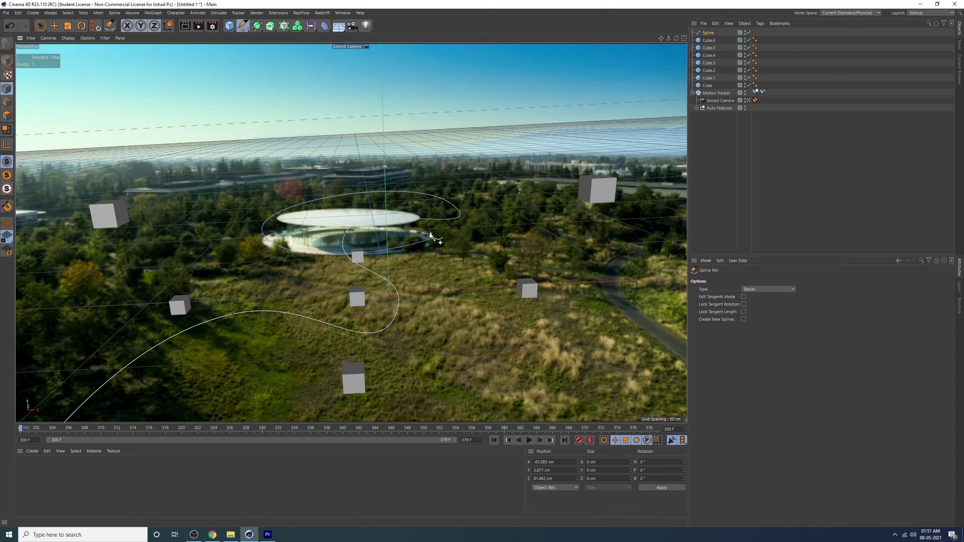
{"action": "mouse_move", "coordinate": [433, 237]}
{"action": "left_mouse_down"}
{"action": "mouse_move", "coordinate": [442, 244]}
{"action": "mouse_move", "coordinate": [417, 214]}
{"action": "mouse_move", "coordinate": [419, 229]}
{"action": "left_mouse_up"}
Reshape the spline points with the Move tool to tighten the loop around the building
{"action": "left_click", "coordinate": [51, 29]}
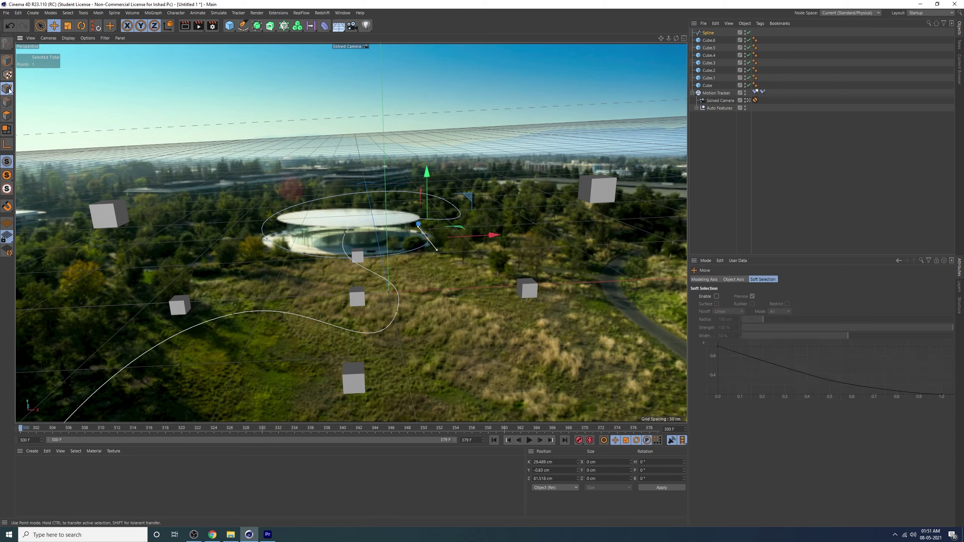
{"action": "mouse_move", "coordinate": [449, 205]}
{"action": "left_mouse_down"}
{"action": "mouse_move", "coordinate": [452, 156]}
{"action": "mouse_move", "coordinate": [445, 169]}
{"action": "left_mouse_up"}
{"action": "left_click", "coordinate": [455, 167]}
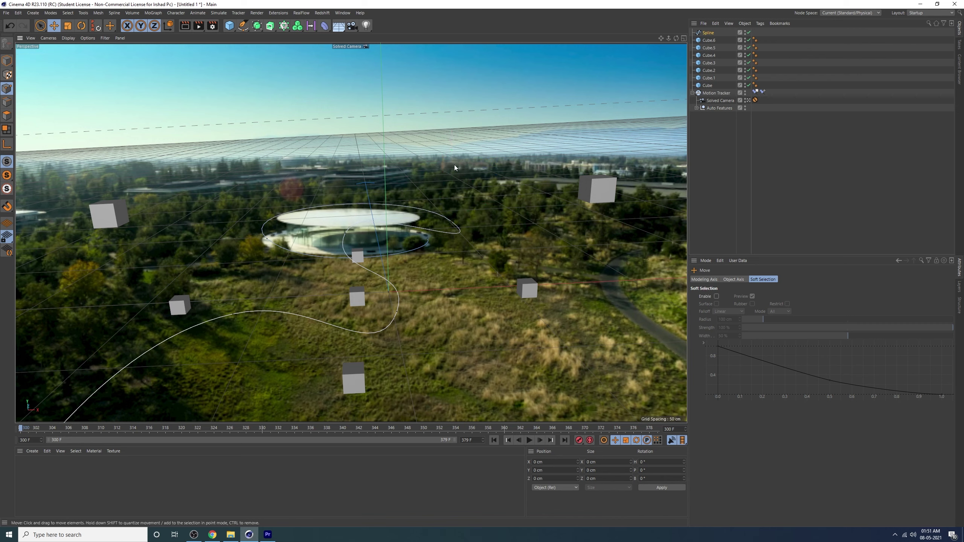
{"action": "left_click", "coordinate": [451, 222]}
{"action": "left_click_drag", "start_coordinate": [510, 221], "coordinate": [439, 234]}
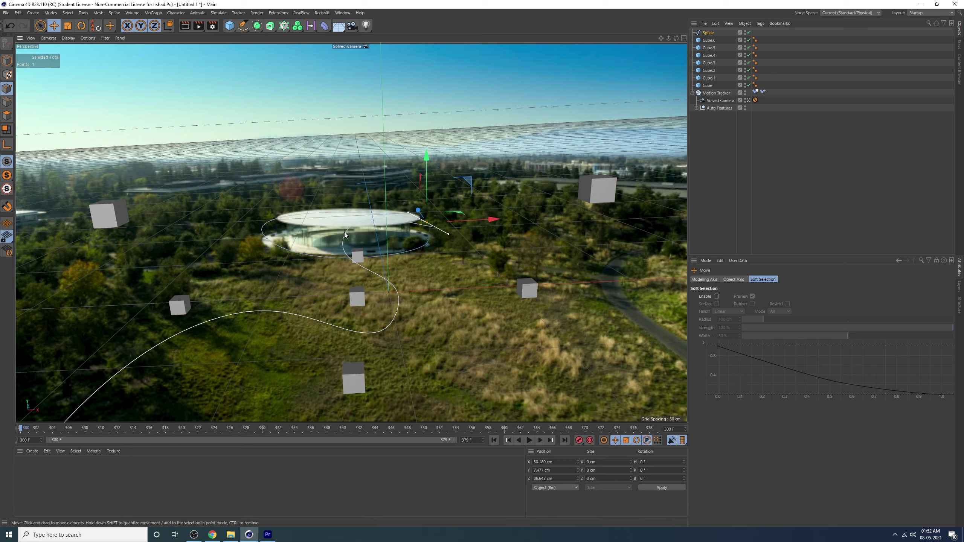
{"action": "left_click", "coordinate": [346, 219]}
{"action": "left_click_drag", "start_coordinate": [341, 176], "coordinate": [346, 209]}
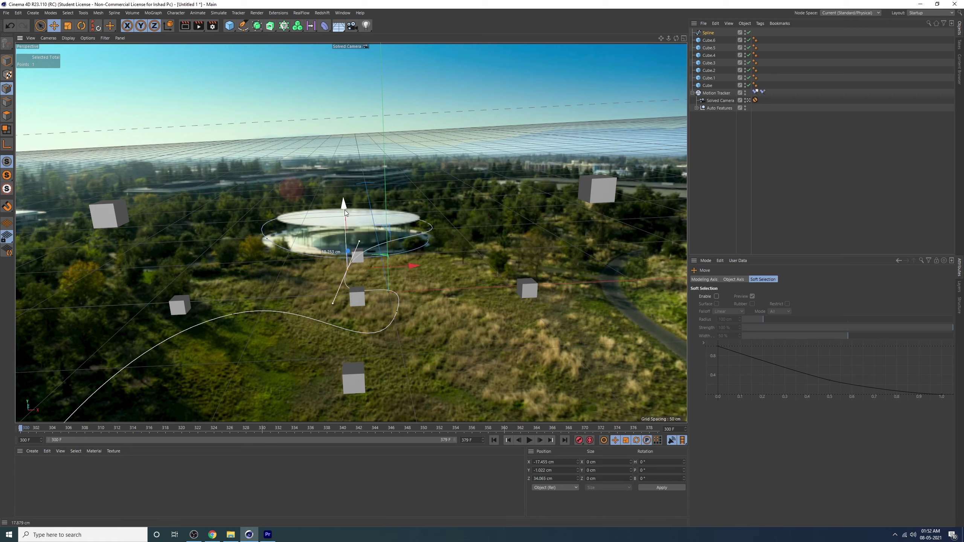
{"action": "mouse_move", "coordinate": [403, 261]}
{"action": "left_mouse_down"}
{"action": "mouse_move", "coordinate": [395, 265]}
{"action": "mouse_move", "coordinate": [504, 271]}
{"action": "left_mouse_up"}
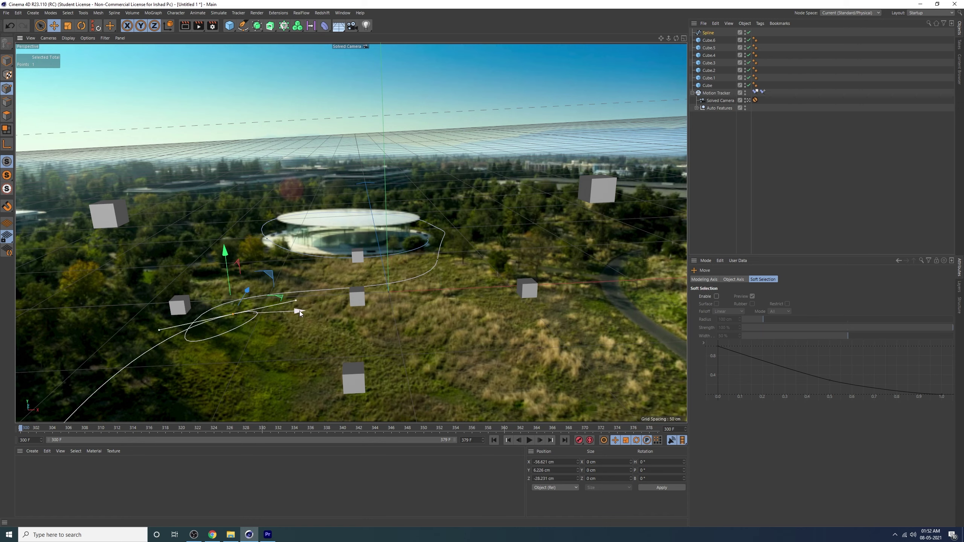
{"action": "left_click_drag", "start_coordinate": [492, 345], "coordinate": [490, 337]}
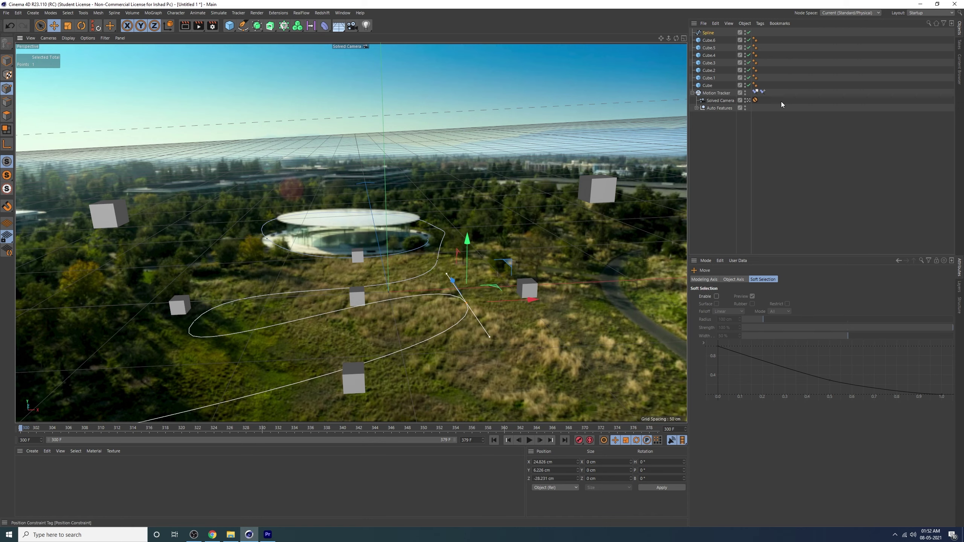
Raise the spline's end point from the default view and pull it toward the right cube
{"action": "left_click", "coordinate": [749, 101]}
{"action": "left_click", "coordinate": [160, 269]}
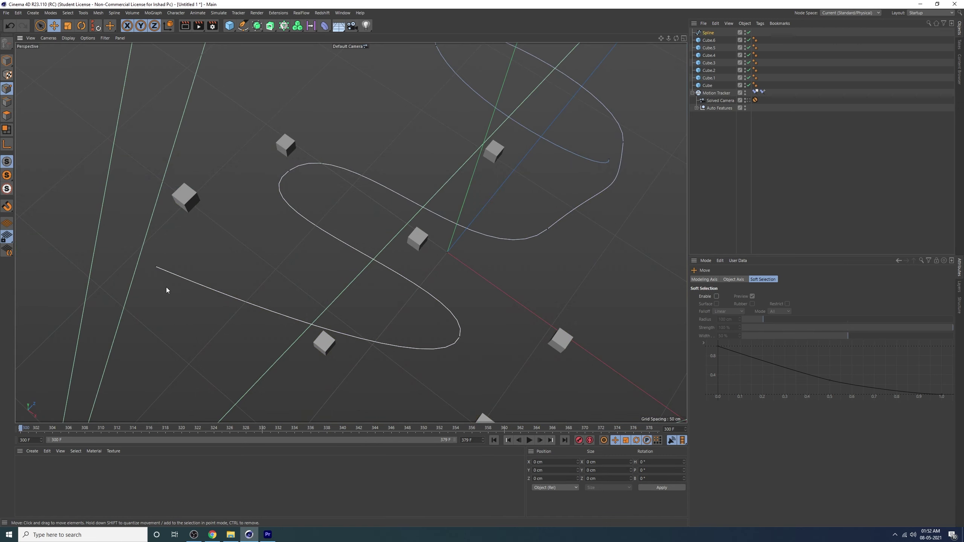
{"action": "mouse_move", "coordinate": [166, 287]}
{"action": "left_mouse_down", "text": "alt"}
{"action": "mouse_move", "coordinate": [218, 285]}
{"action": "mouse_move", "coordinate": [272, 206]}
{"action": "mouse_move", "coordinate": [252, 200]}
{"action": "left_mouse_up", "text": "alt"}
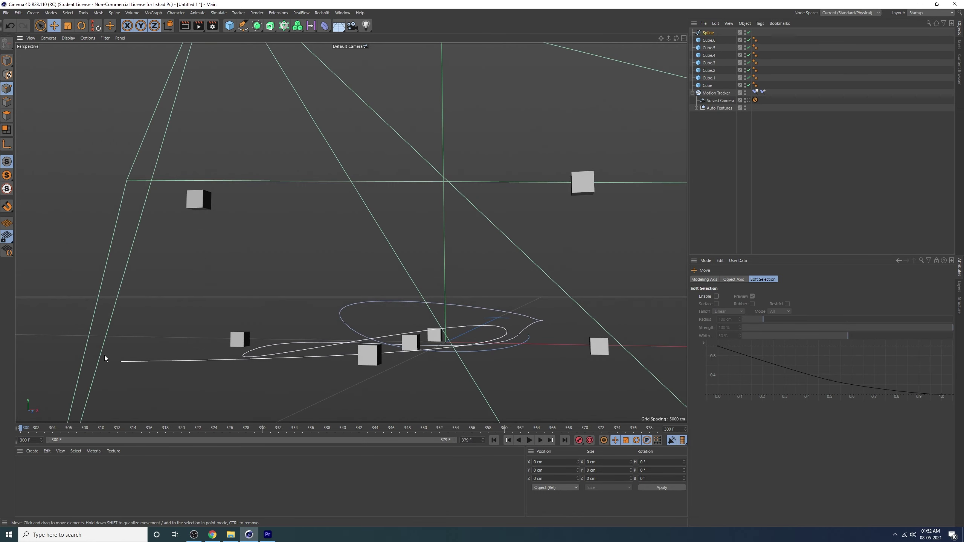
{"action": "left_click", "coordinate": [121, 363]}
{"action": "mouse_move", "coordinate": [123, 365]}
{"action": "left_mouse_down"}
{"action": "mouse_move", "coordinate": [159, 151]}
{"action": "mouse_move", "coordinate": [345, 150]}
{"action": "left_mouse_up"}
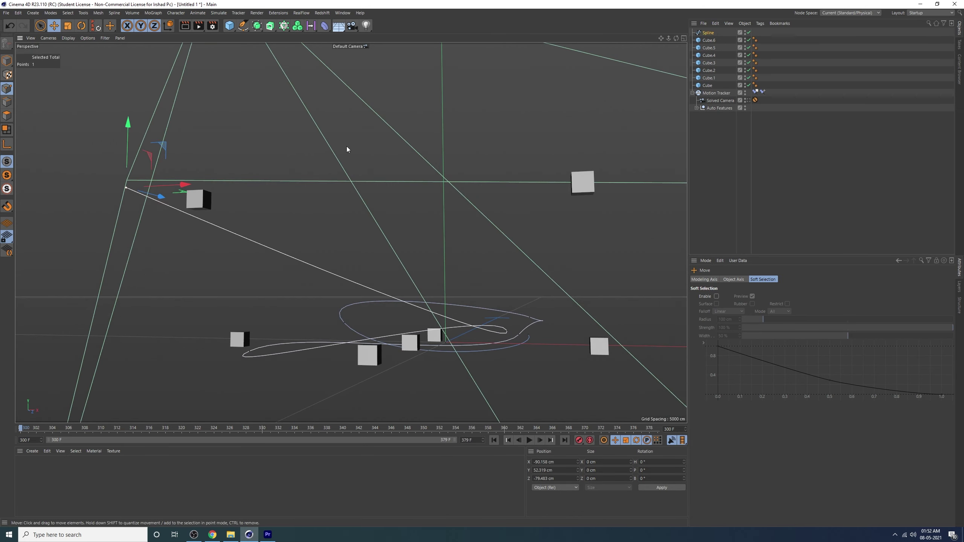
{"action": "left_click", "coordinate": [756, 99]}
{"action": "mouse_move", "coordinate": [50, 258]}
{"action": "left_mouse_down"}
{"action": "mouse_move", "coordinate": [455, 204]}
{"action": "mouse_move", "coordinate": [474, 183]}
{"action": "mouse_move", "coordinate": [544, 285]}
{"action": "mouse_move", "coordinate": [540, 264]}
{"action": "left_mouse_up"}
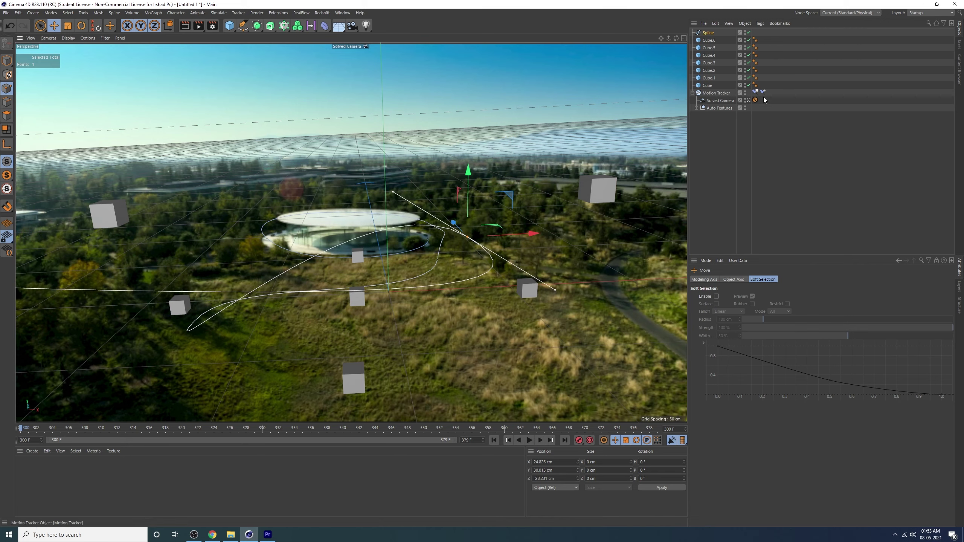
Move the end point further right and lengthen its tangent to smooth the curve's end
{"action": "left_click_drag", "start_coordinate": [540, 264], "coordinate": [231, 174], "text": "alt"}
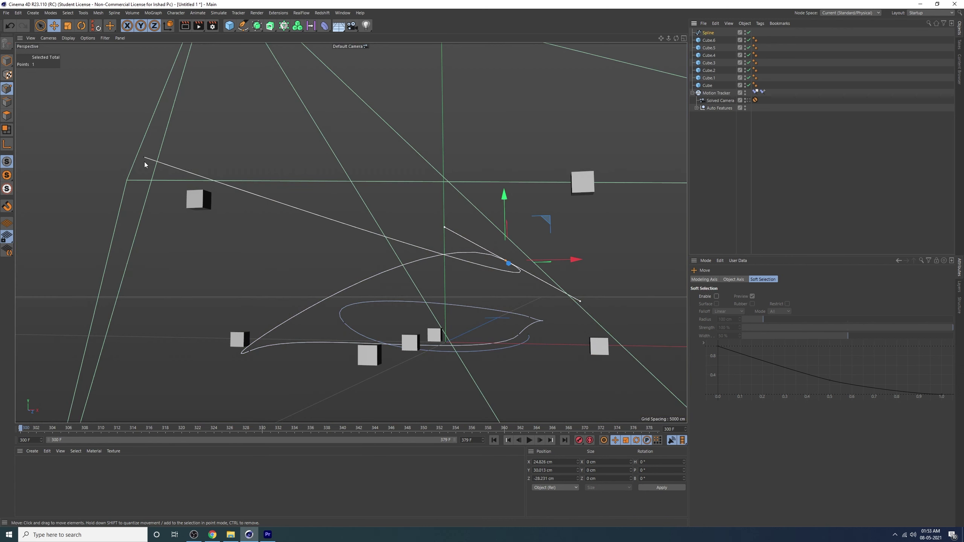
{"action": "left_click", "coordinate": [145, 165]}
{"action": "left_click_drag", "start_coordinate": [141, 160], "coordinate": [641, 148]}
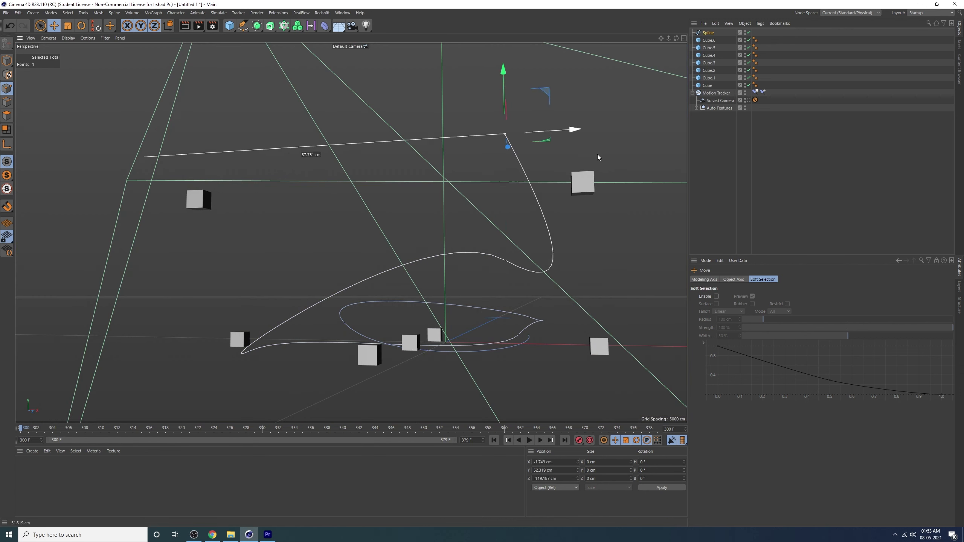
{"action": "left_click", "coordinate": [749, 100]}
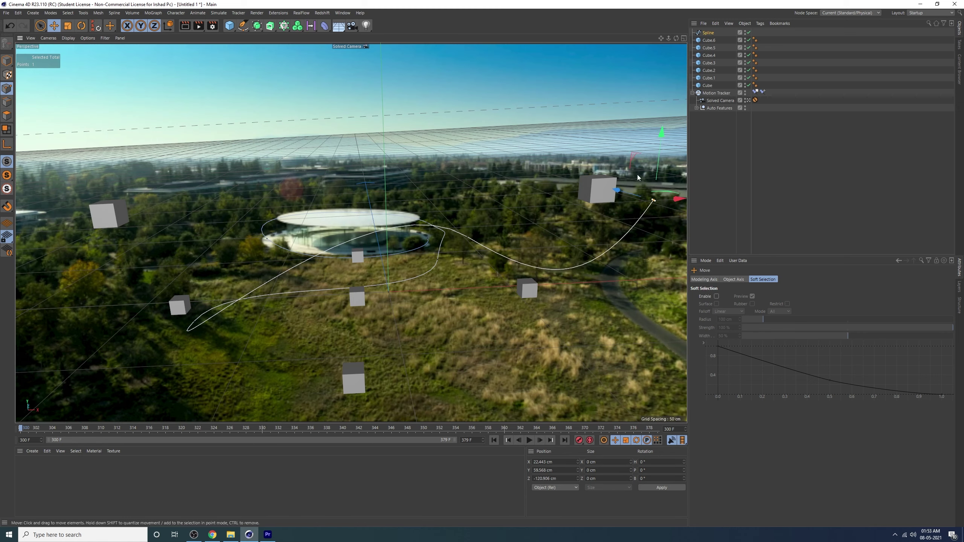
{"action": "left_click_drag", "start_coordinate": [685, 272], "coordinate": [468, 237]}
{"action": "mouse_move", "coordinate": [429, 296]}
{"action": "left_mouse_down"}
{"action": "mouse_move", "coordinate": [421, 310]}
{"action": "mouse_move", "coordinate": [437, 293]}
{"action": "left_mouse_up"}
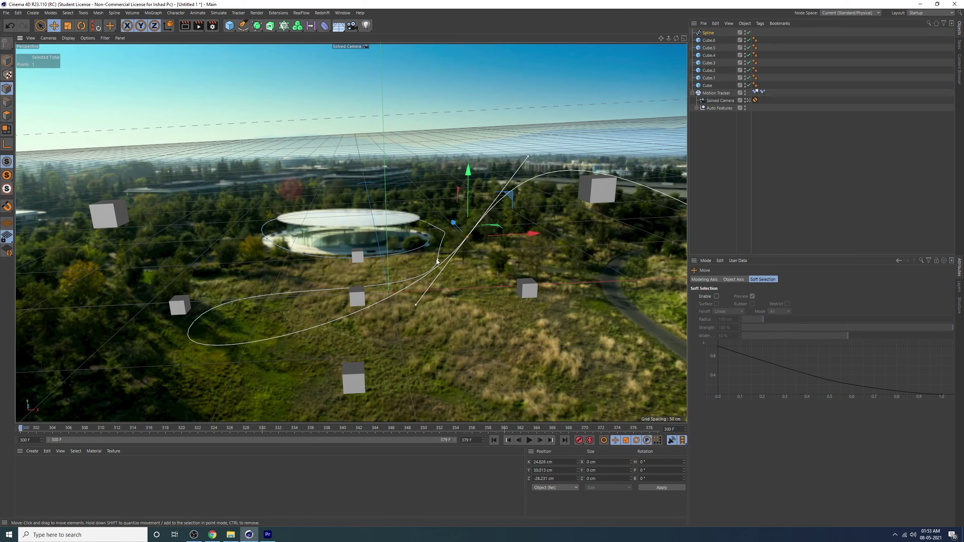
{"action": "left_click", "coordinate": [266, 237]}
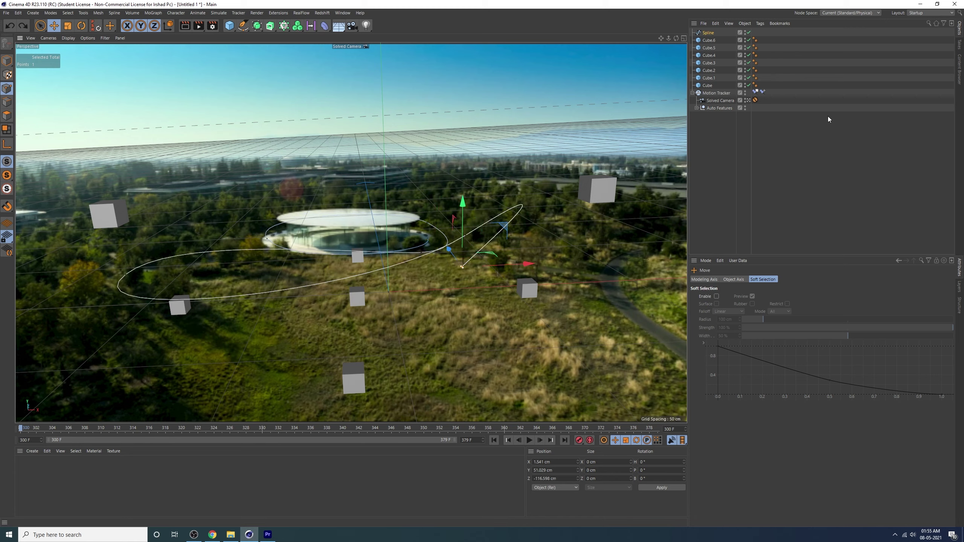
Select all seven cubes and move them below the tracker objects in the Object Manager
{"action": "left_click", "coordinate": [819, 133]}
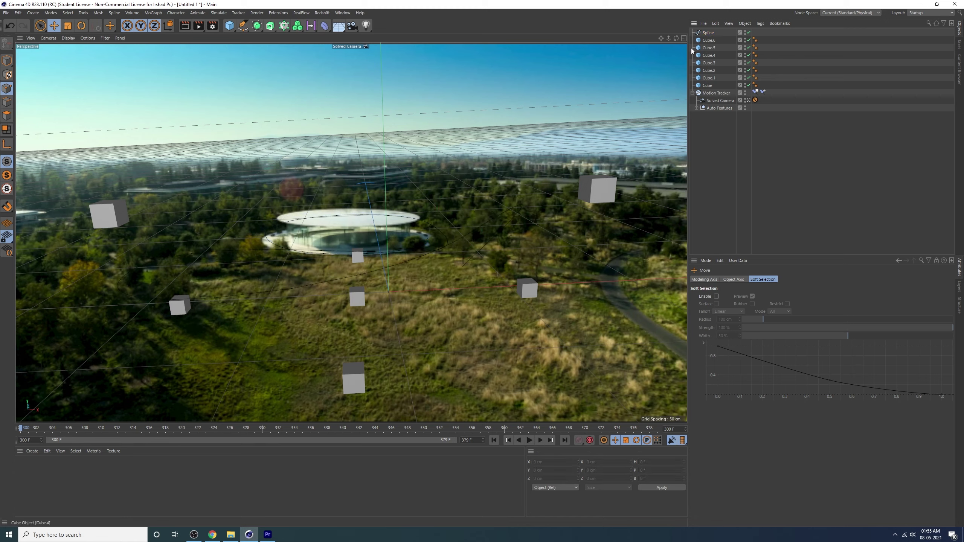
{"action": "left_click", "coordinate": [714, 34]}
{"action": "left_click", "coordinate": [710, 40]}
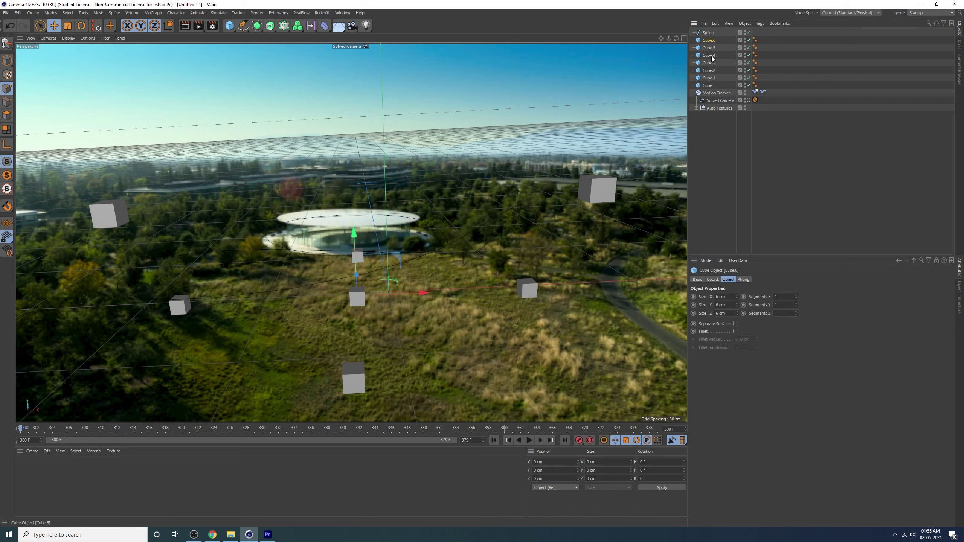
{"action": "left_click", "coordinate": [709, 85], "text": "shift"}
{"action": "left_click_drag", "start_coordinate": [715, 106], "coordinate": [716, 110]}
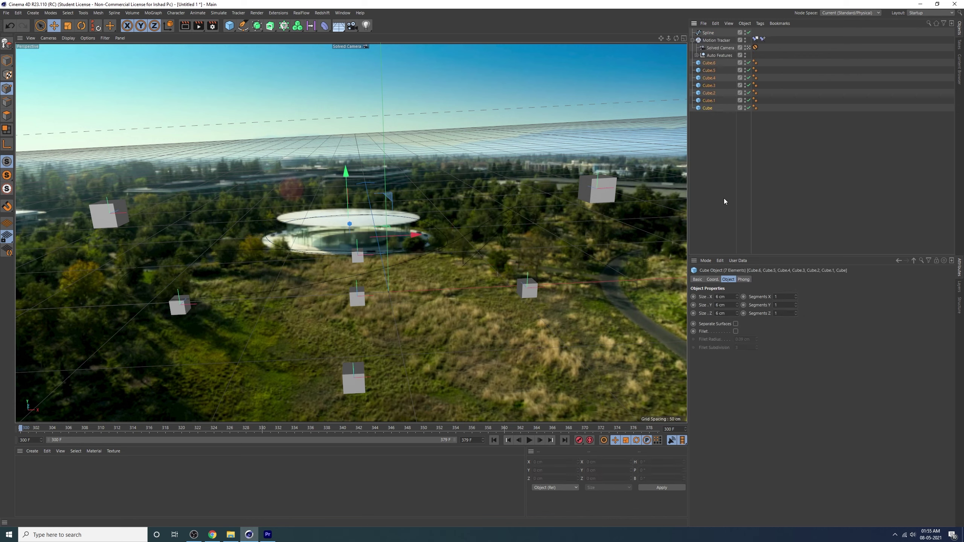
{"action": "left_click", "coordinate": [715, 172]}
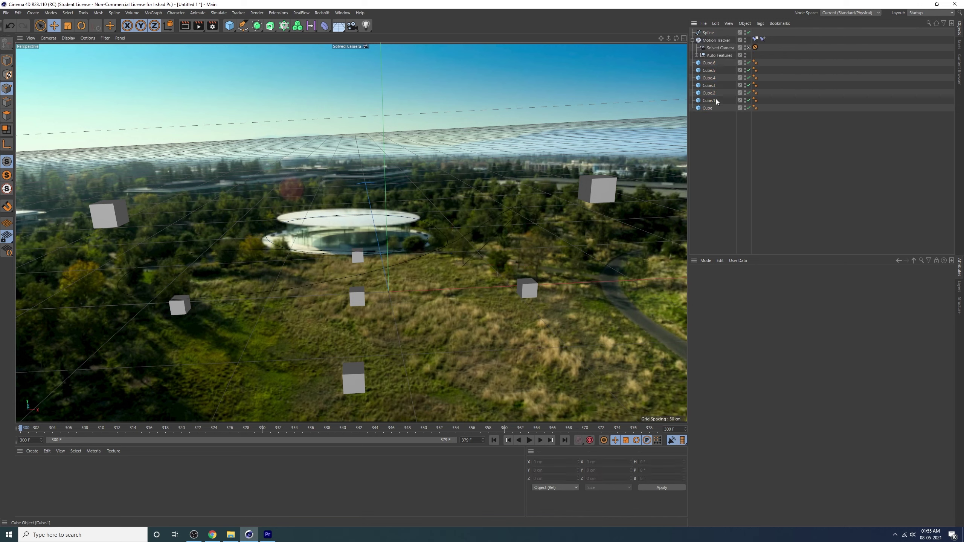
Select the spline and add a Spline Wrap deformer from the Deformer palette
{"action": "left_click", "coordinate": [708, 34]}
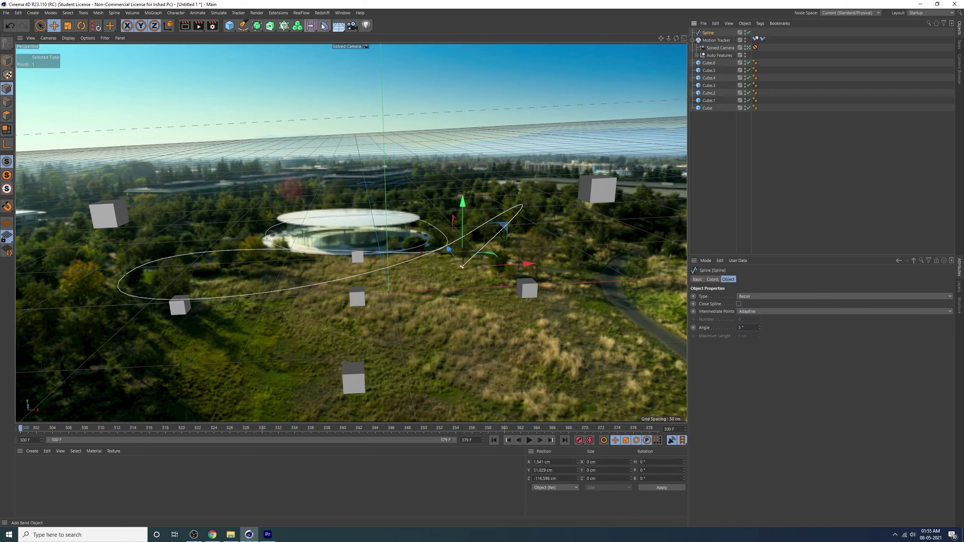
{"action": "left_click", "coordinate": [324, 26]}
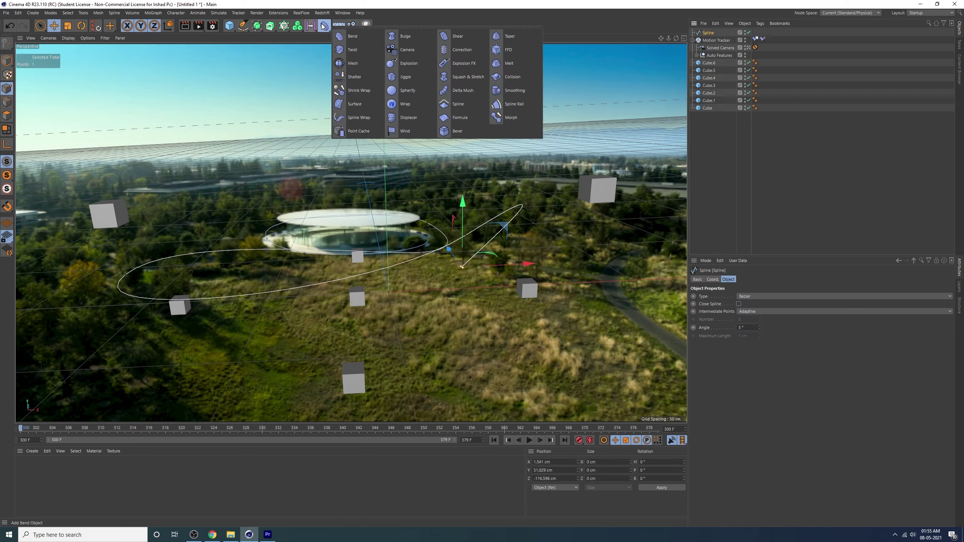
{"action": "left_click", "coordinate": [364, 118]}
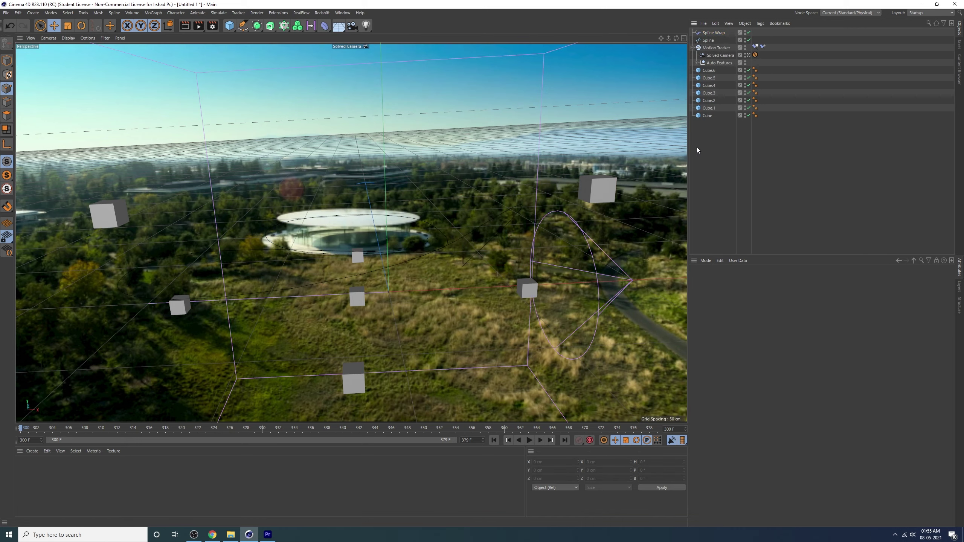
Add a Cylinder with a 2 cm radius and make Spline Wrap its child
{"action": "left_click", "coordinate": [229, 26]}
{"action": "left_click", "coordinate": [380, 37]}
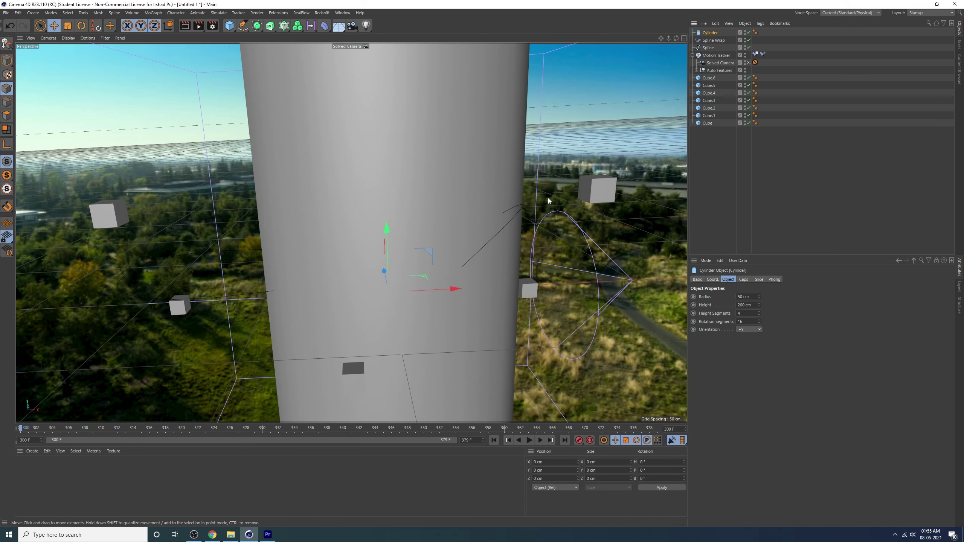
{"action": "double_click", "coordinate": [755, 298]}
{"action": "type", "text": "5"}
{"action": "key", "text": "Return"}
{"action": "double_click", "coordinate": [754, 304]}
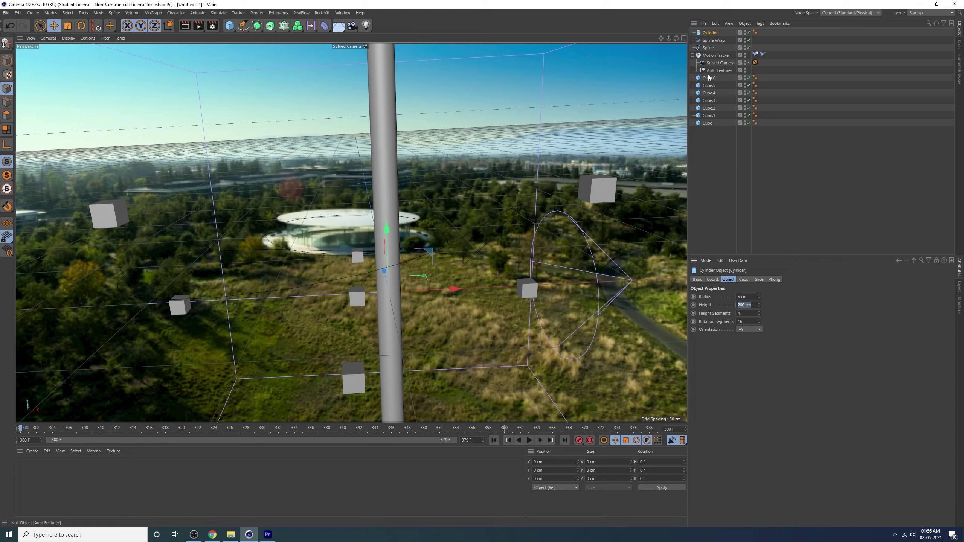
{"action": "key", "text": "shift+Tab"}
{"action": "type", "text": "2"}
{"action": "key", "text": "Return"}
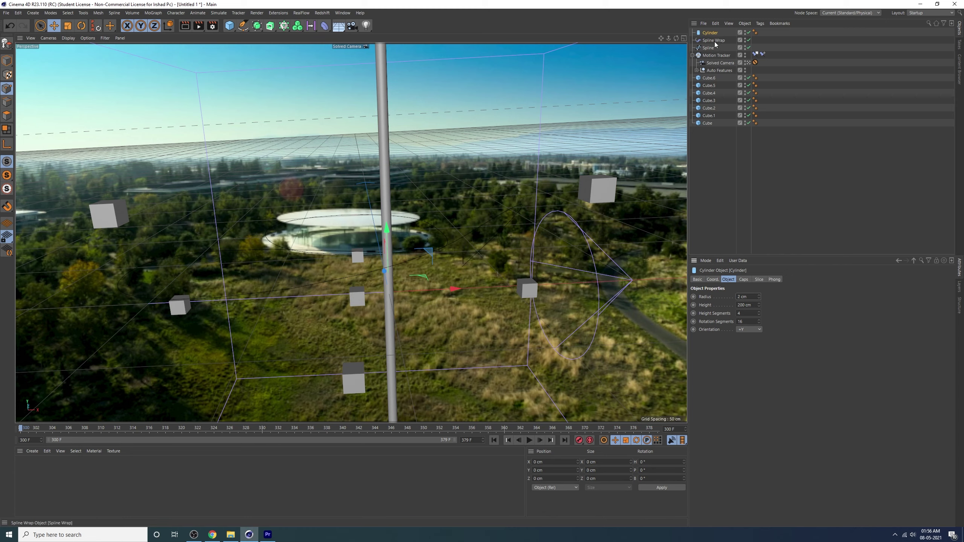
{"action": "left_click_drag", "start_coordinate": [723, 37], "coordinate": [711, 33]}
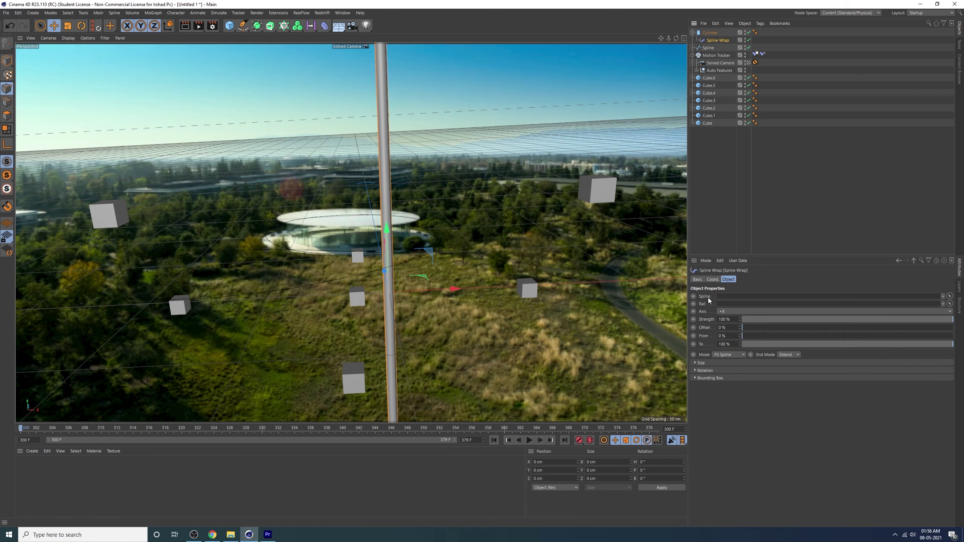
Link the Spline into the Spline Wrap deformer and set its axis to +Y
{"action": "left_click_drag", "start_coordinate": [706, 50], "coordinate": [874, 190]}
{"action": "left_click_drag", "start_coordinate": [728, 297], "coordinate": [728, 297]}
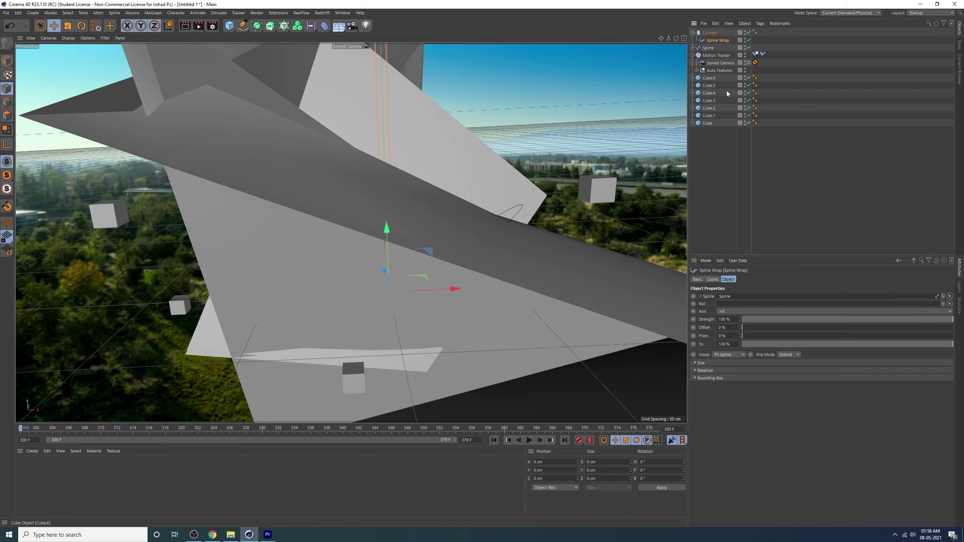
{"action": "left_click", "coordinate": [726, 312]}
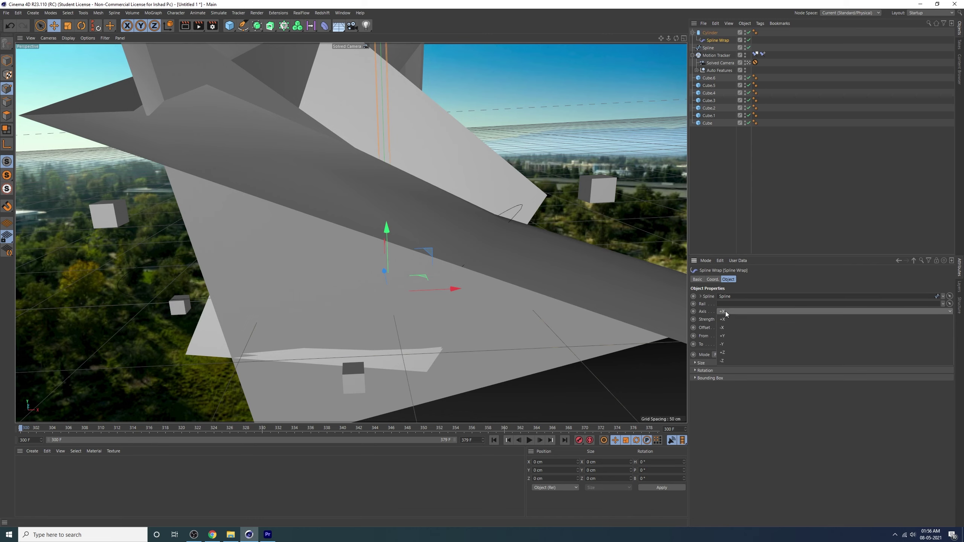
{"action": "left_click", "coordinate": [732, 336]}
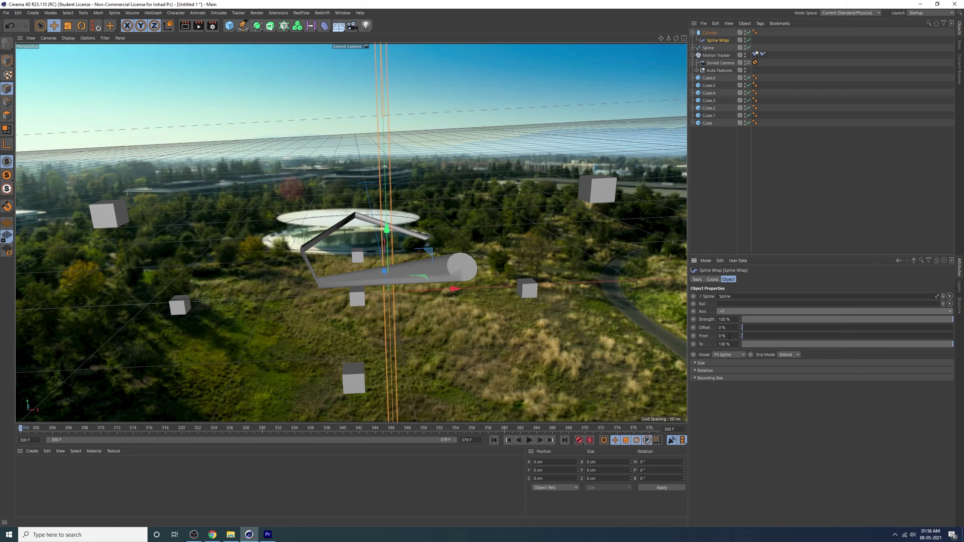
Give the Cylinder 200 height segments
{"action": "left_click", "coordinate": [345, 233]}
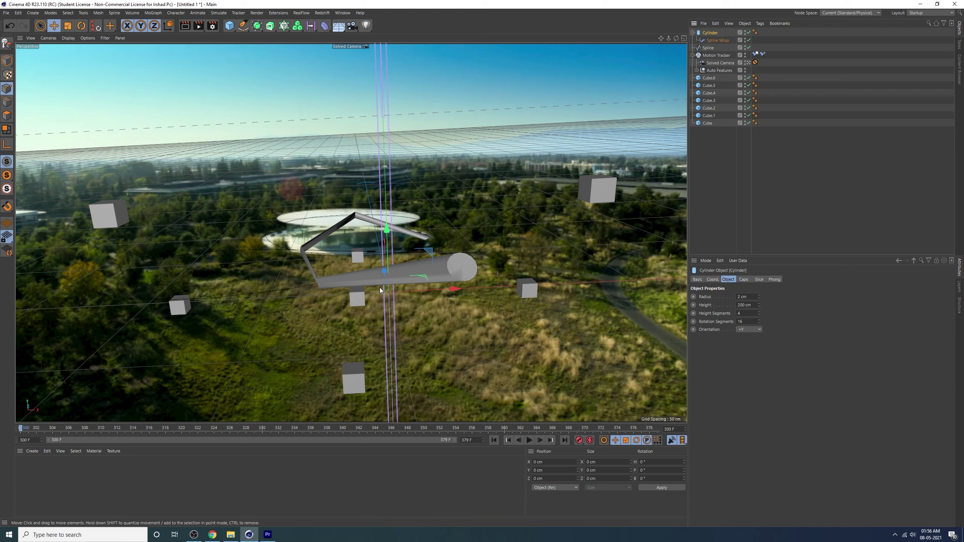
{"action": "double_click", "coordinate": [750, 313]}
{"action": "type", "text": "200"}
{"action": "key", "text": "Return"}
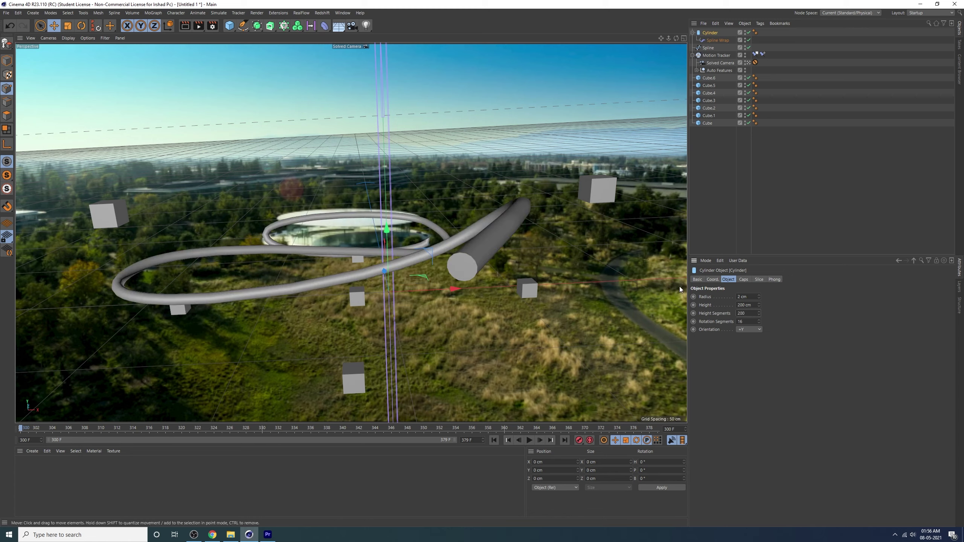
Drag the Spline's end point up and to the right
{"action": "left_click", "coordinate": [709, 48]}
{"action": "mouse_move", "coordinate": [532, 266]}
{"action": "left_mouse_down"}
{"action": "mouse_move", "coordinate": [611, 260]}
{"action": "mouse_move", "coordinate": [598, 240]}
{"action": "left_mouse_up"}
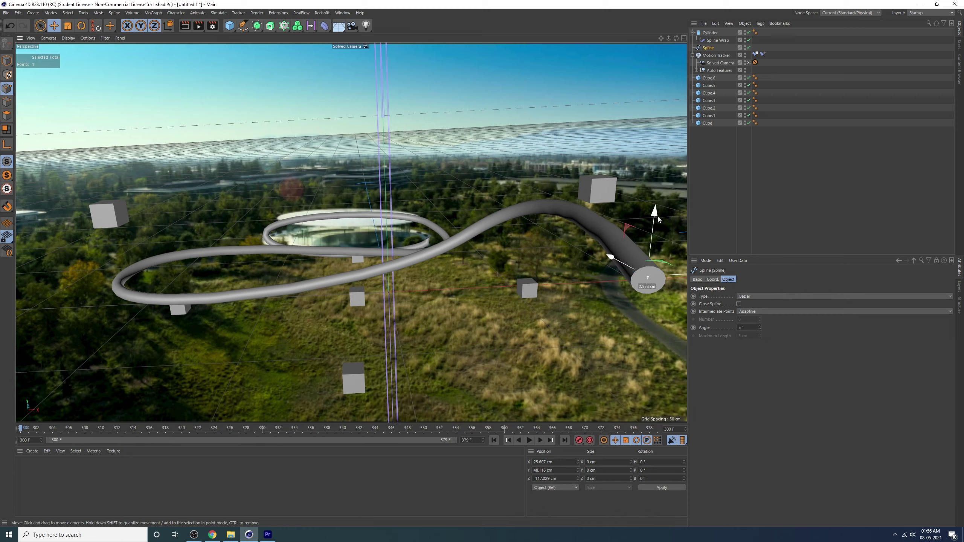
{"action": "left_click_drag", "start_coordinate": [655, 217], "coordinate": [679, 262]}
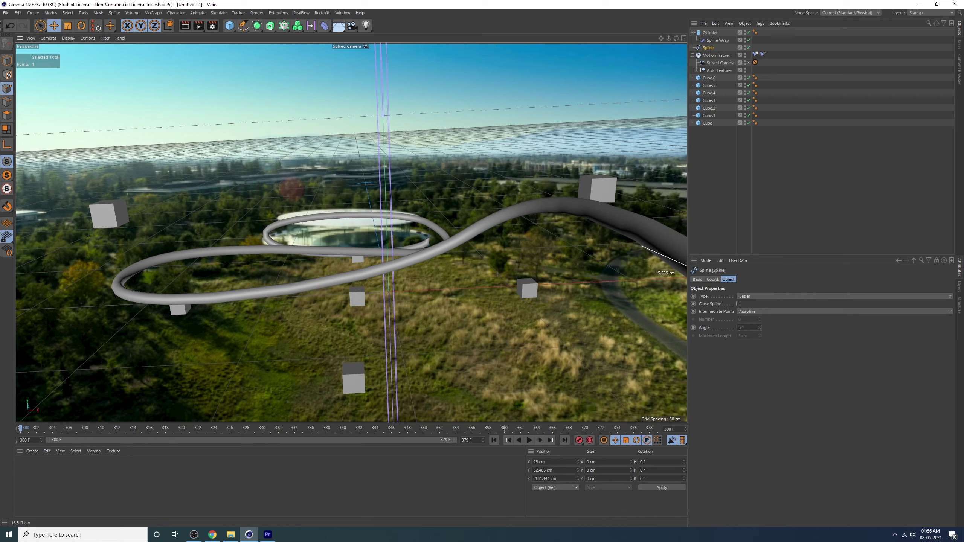
{"action": "left_click_drag", "start_coordinate": [683, 281], "coordinate": [683, 282]}
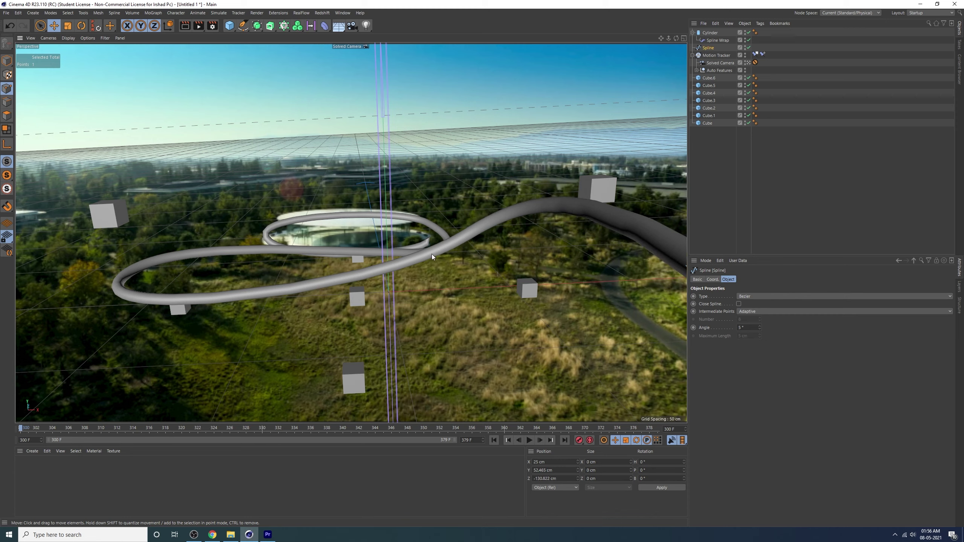
Lift and smooth the other spline points so the tube swoops upward, then deselect
{"action": "left_click", "coordinate": [749, 33]}
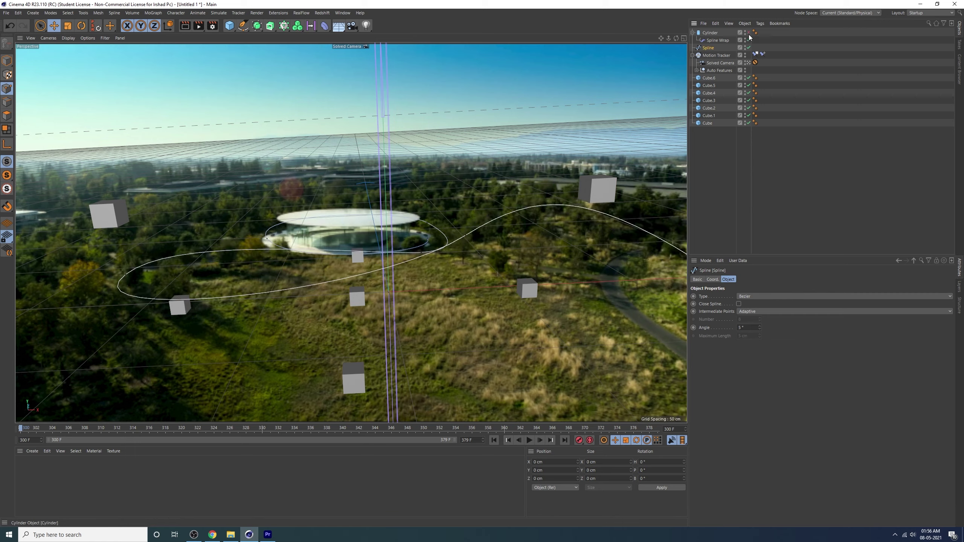
{"action": "left_click_drag", "start_coordinate": [453, 229], "coordinate": [461, 272]}
{"action": "left_click", "coordinate": [749, 33]}
{"action": "left_click_drag", "start_coordinate": [408, 241], "coordinate": [416, 207]}
{"action": "left_click_drag", "start_coordinate": [333, 315], "coordinate": [325, 338]}
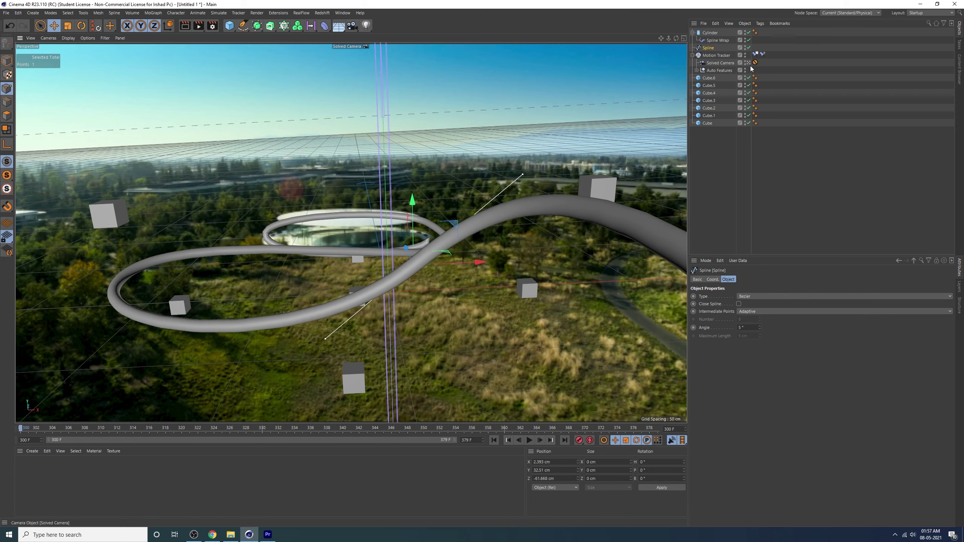
{"action": "left_click", "coordinate": [776, 209]}
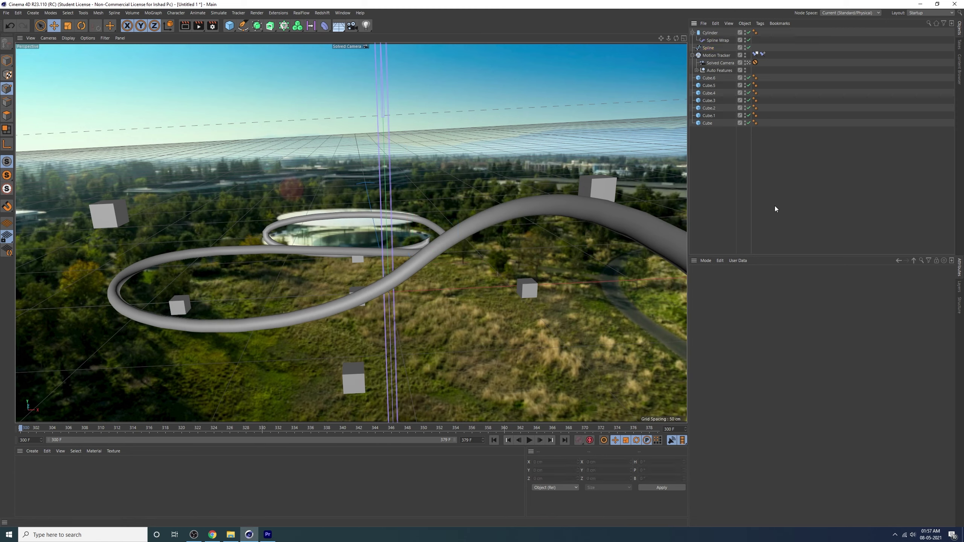
{"action": "left_click", "coordinate": [32, 451]}
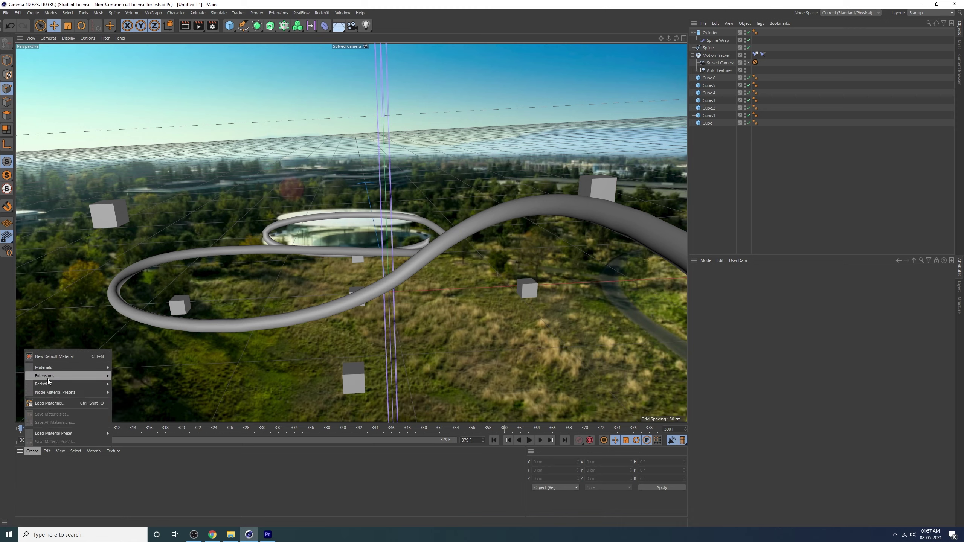
{"action": "mouse_move", "coordinate": [57, 368]}
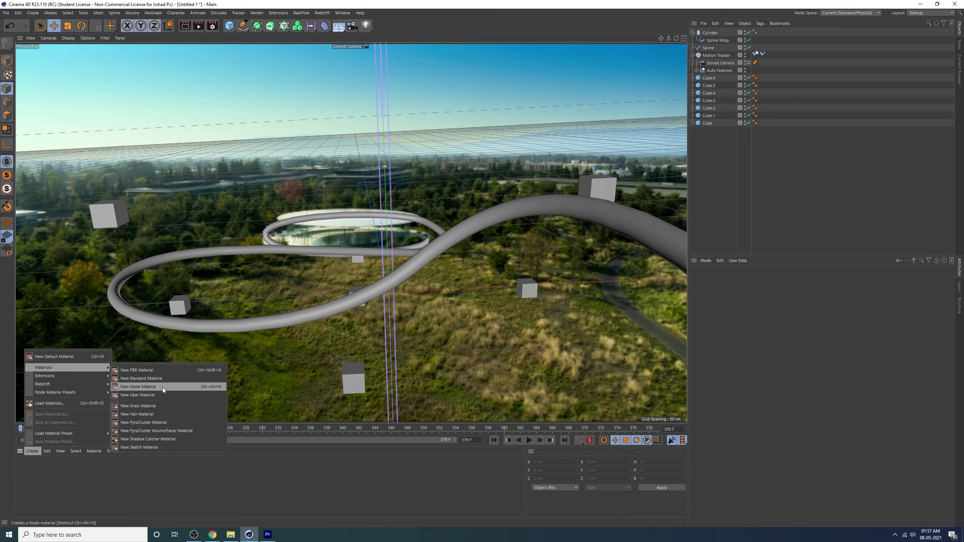
Create a new material with Color and Reflectance off and Luminance on
{"action": "left_click", "coordinate": [150, 378]}
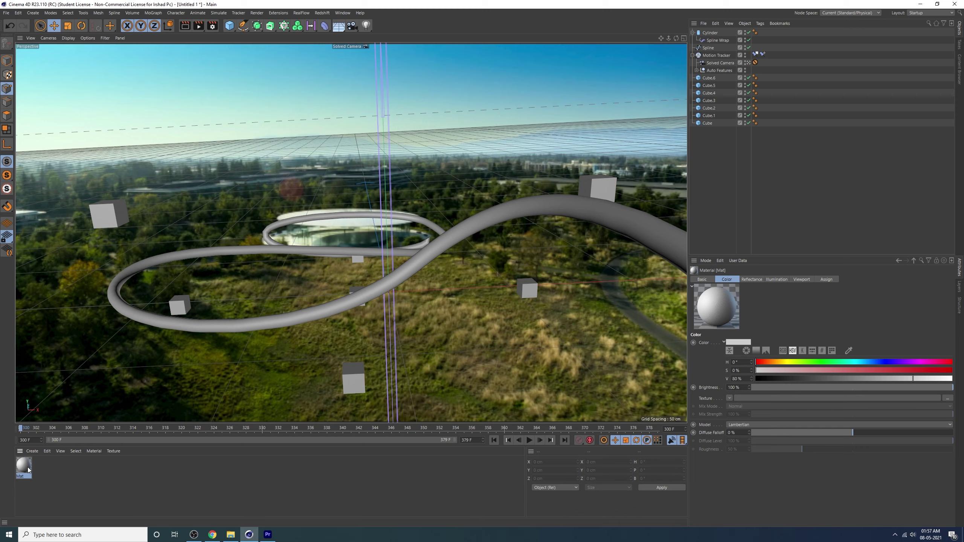
{"action": "double_click", "coordinate": [27, 467]}
{"action": "left_click", "coordinate": [151, 166]}
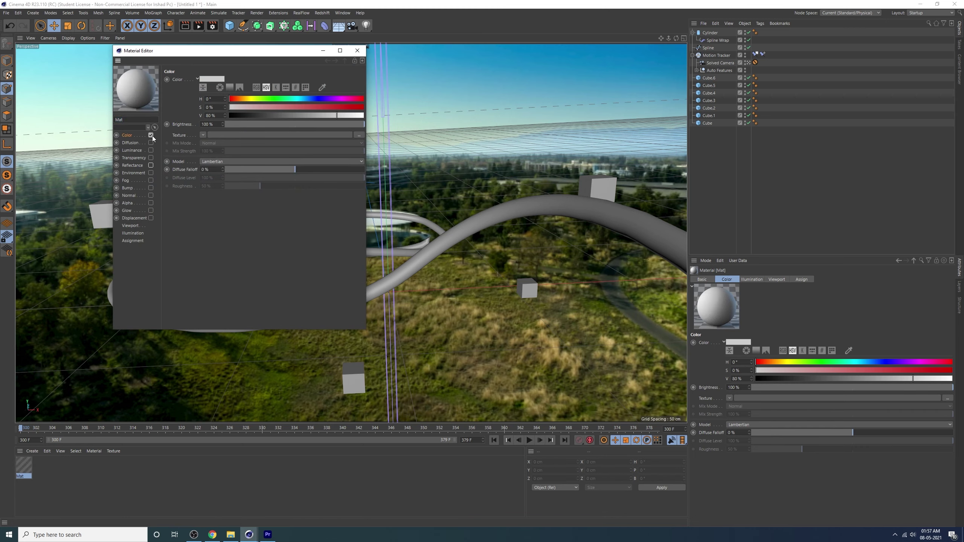
{"action": "left_click", "coordinate": [151, 135]}
{"action": "left_click", "coordinate": [131, 151]}
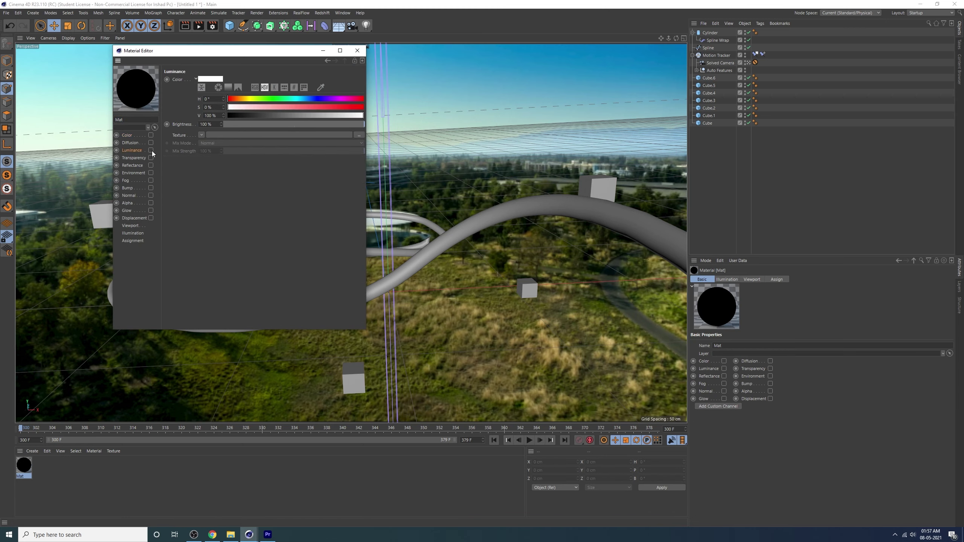
{"action": "left_click", "coordinate": [151, 150]}
Use a Gradient with the Apple Event preset as the luminance texture
{"action": "left_click", "coordinate": [201, 135]}
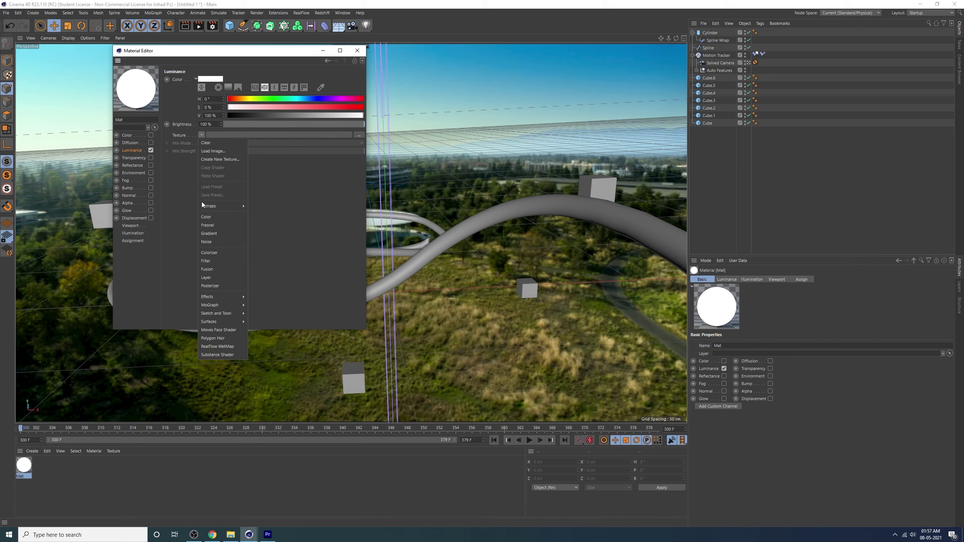
{"action": "left_click", "coordinate": [211, 232]}
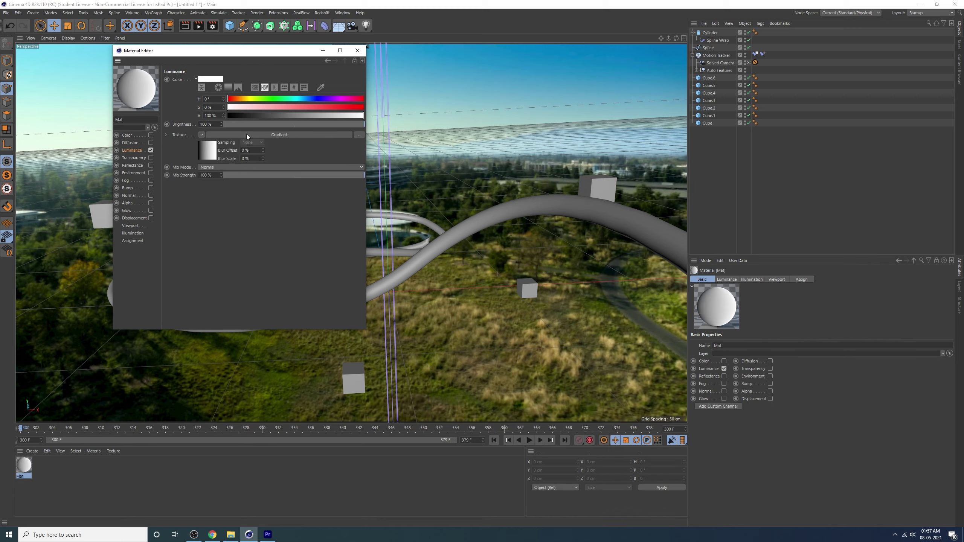
{"action": "left_click", "coordinate": [246, 135]}
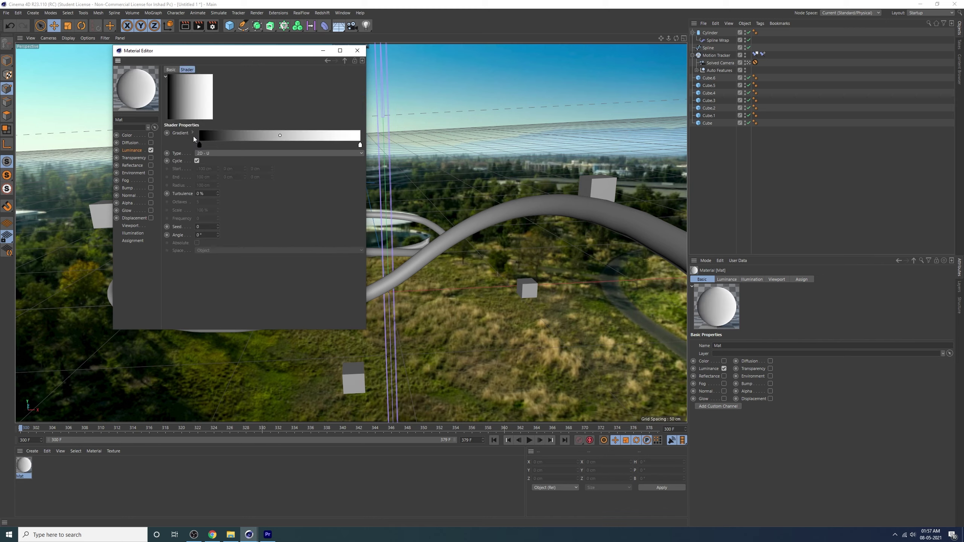
{"action": "left_click", "coordinate": [193, 133]}
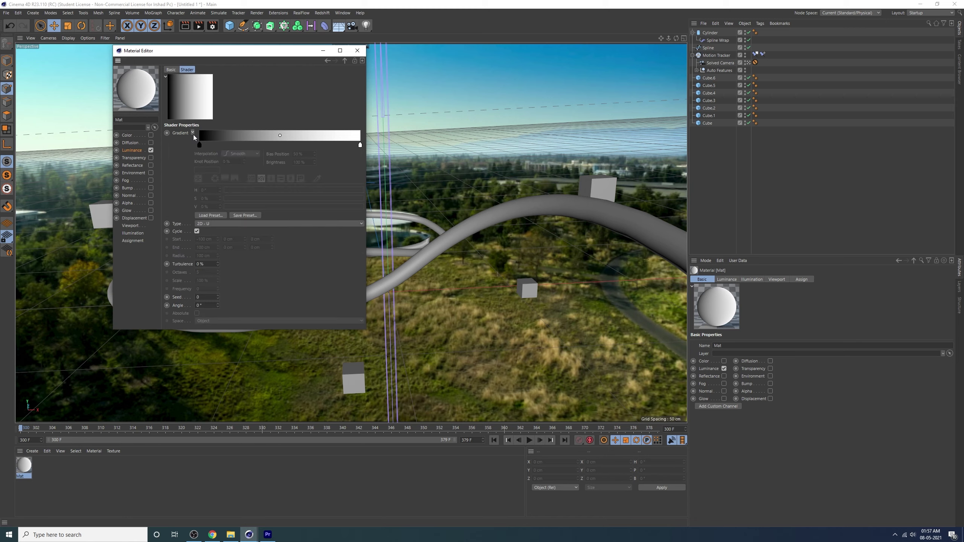
{"action": "left_click", "coordinate": [212, 216]}
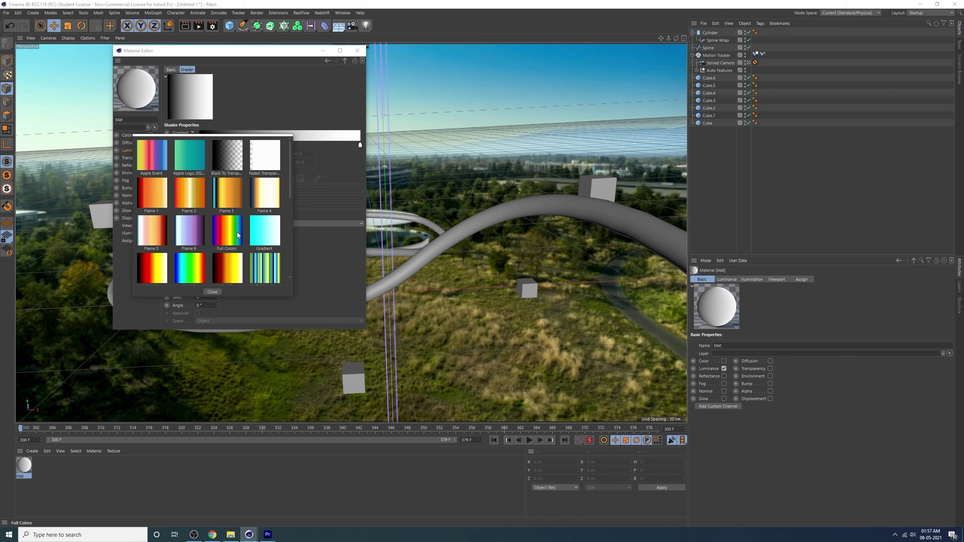
{"action": "double_click", "coordinate": [139, 163]}
{"action": "left_click", "coordinate": [357, 50]}
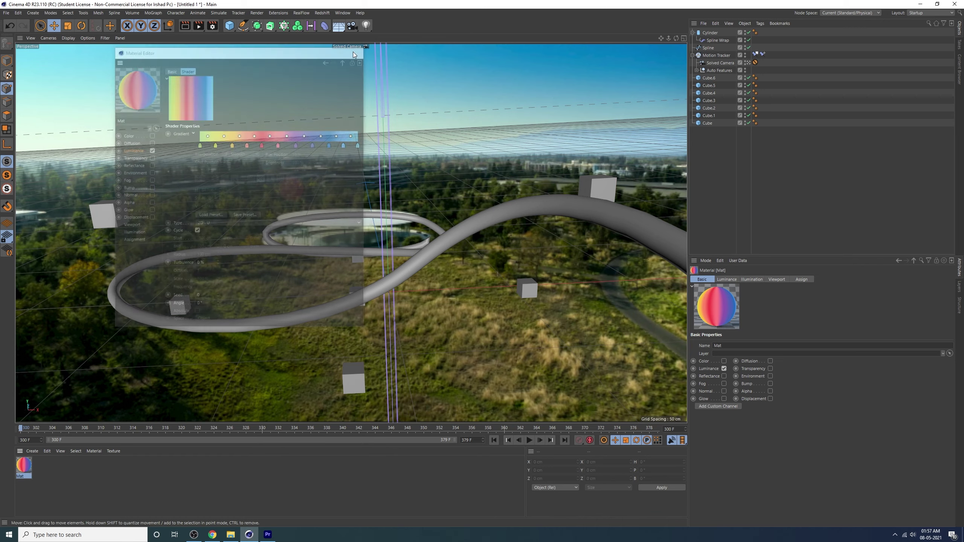
Set the Mat luminance gradient type to 2D - V
{"action": "double_click", "coordinate": [26, 466]}
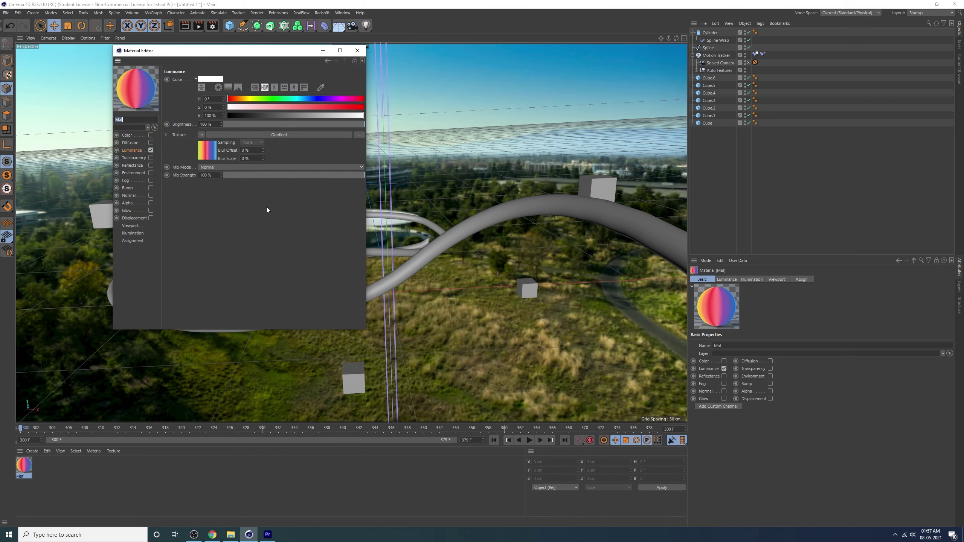
{"action": "left_click", "coordinate": [279, 135]}
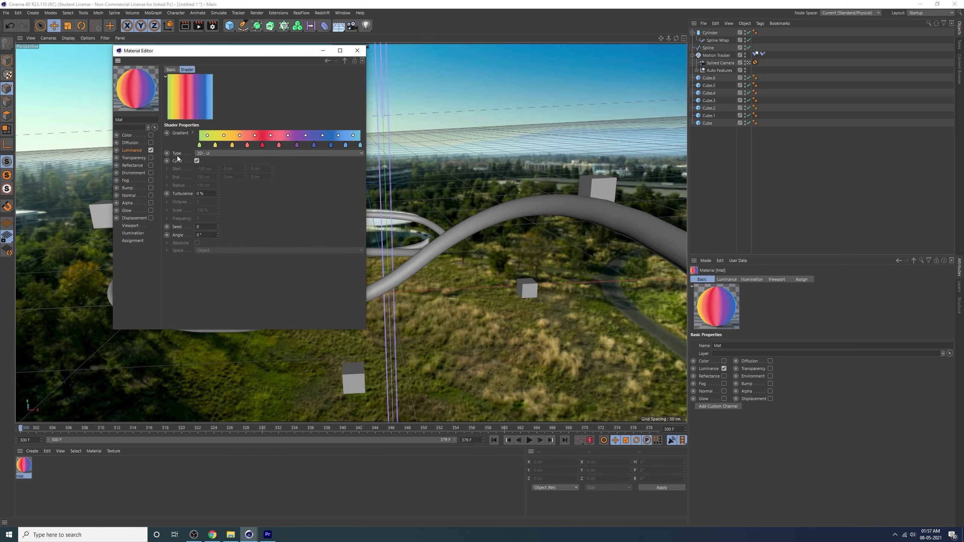
{"action": "left_click", "coordinate": [221, 154]}
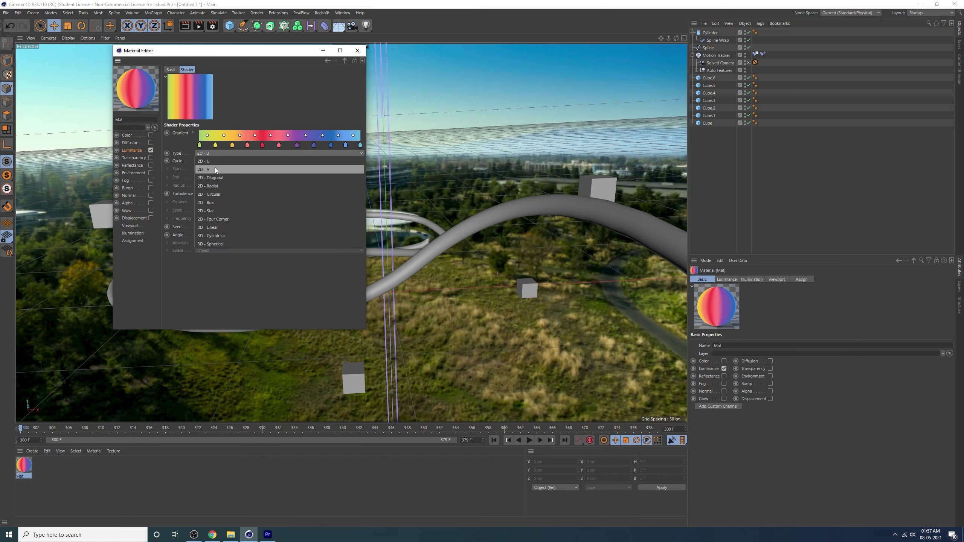
{"action": "left_click", "coordinate": [215, 170]}
{"action": "left_click", "coordinate": [357, 50]}
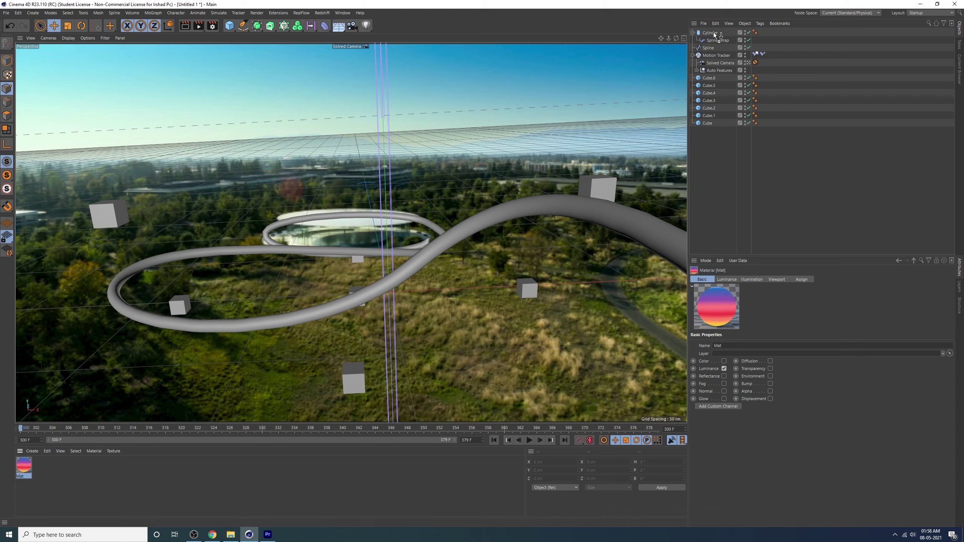
Apply the Mat material to the Cylinder and preview the ribbon in playback and the default camera
{"action": "left_click_drag", "start_coordinate": [724, 43], "coordinate": [713, 32]}
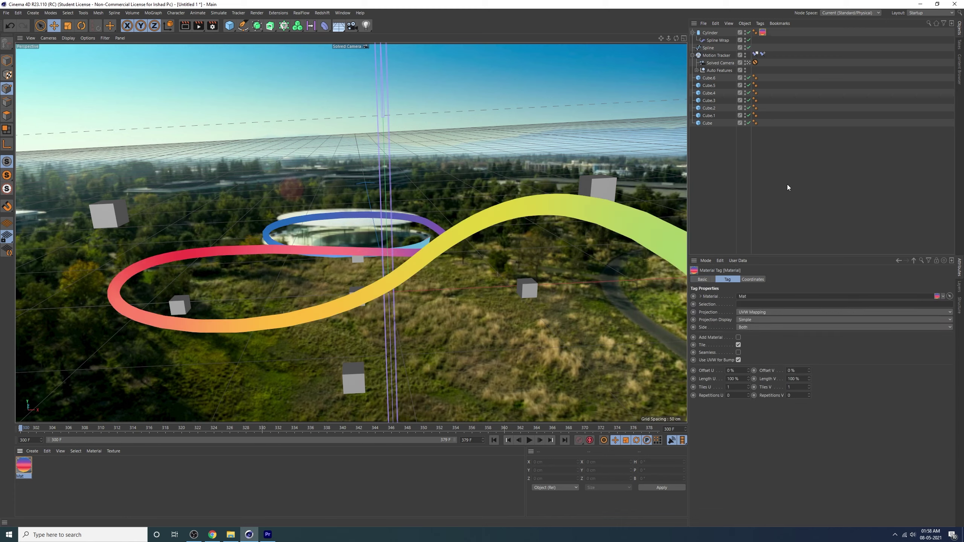
{"action": "left_click", "coordinate": [529, 441]}
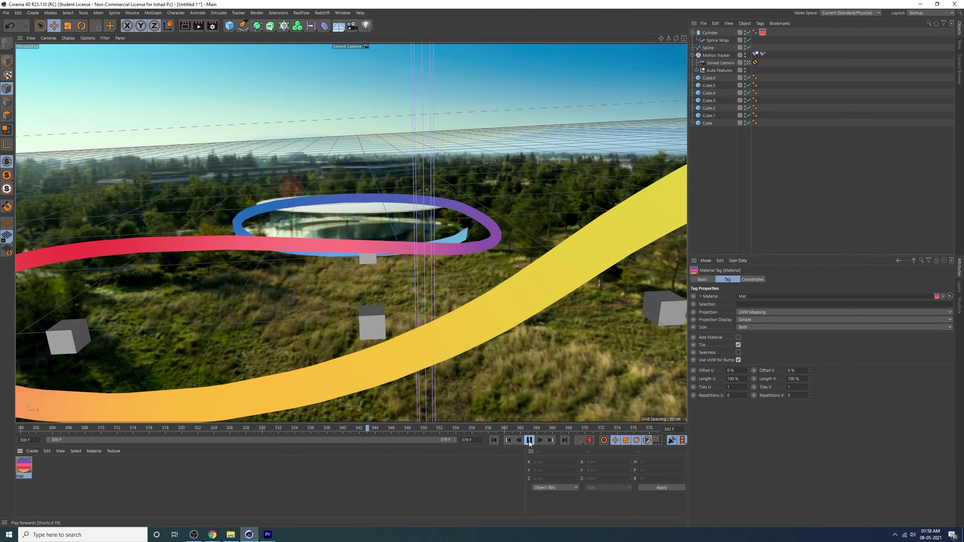
{"action": "left_click", "coordinate": [529, 441]}
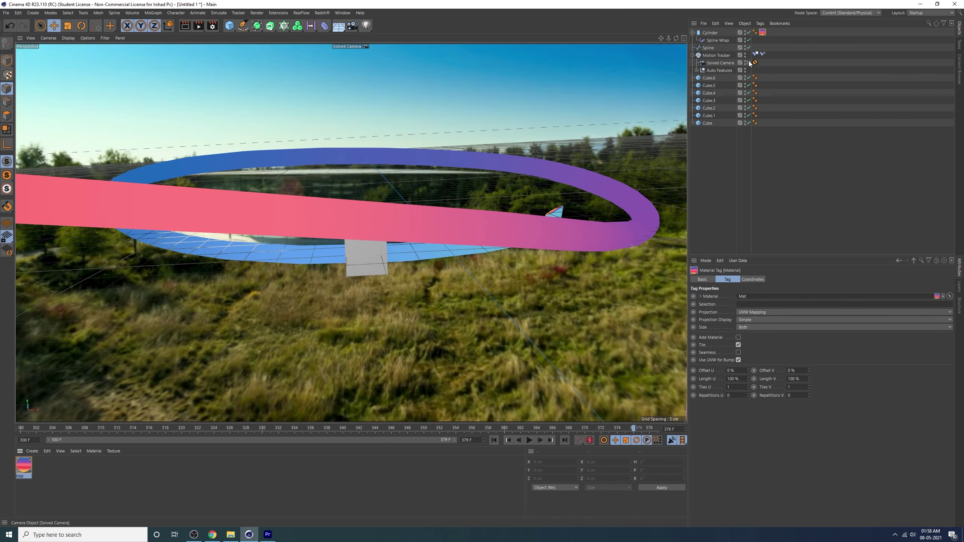
{"action": "left_click", "coordinate": [366, 46]}
{"action": "mouse_move", "coordinate": [281, 277]}
{"action": "left_mouse_down", "text": "alt"}
{"action": "mouse_move", "coordinate": [434, 181]}
{"action": "mouse_move", "coordinate": [368, 225]}
{"action": "mouse_move", "coordinate": [321, 205]}
{"action": "mouse_move", "coordinate": [295, 233]}
{"action": "mouse_move", "coordinate": [309, 215]}
{"action": "mouse_move", "coordinate": [387, 239]}
{"action": "mouse_move", "coordinate": [337, 228]}
{"action": "mouse_move", "coordinate": [298, 194]}
{"action": "mouse_move", "coordinate": [380, 226]}
{"action": "mouse_move", "coordinate": [403, 221]}
{"action": "left_mouse_up", "text": "alt"}
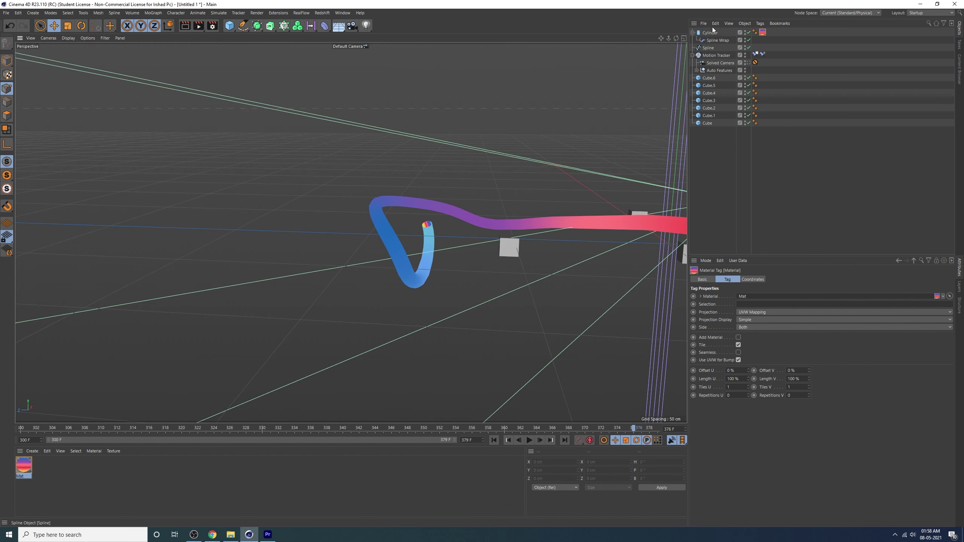
Hide the ribbon and inspect the Spline's points, undoing an accidental point move
{"action": "left_click", "coordinate": [747, 32]}
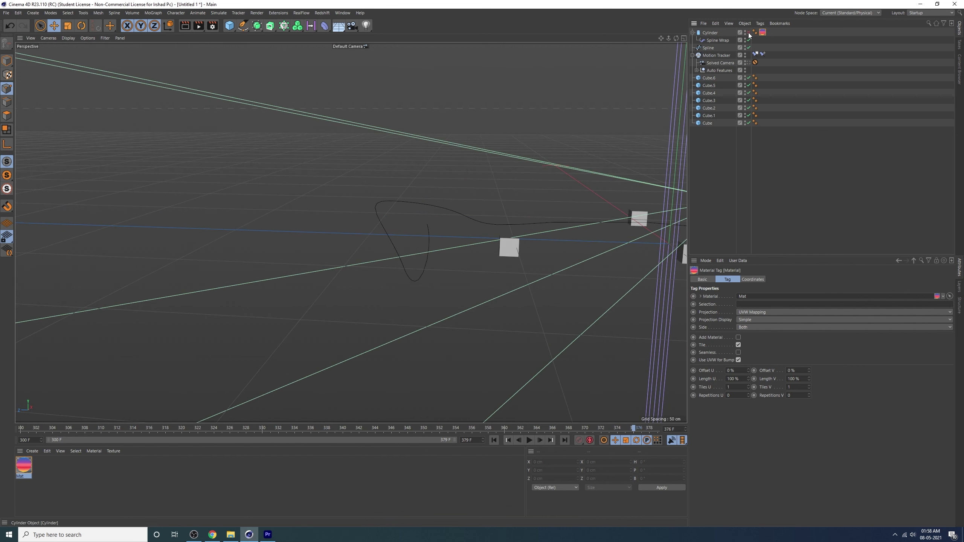
{"action": "left_click", "coordinate": [710, 47]}
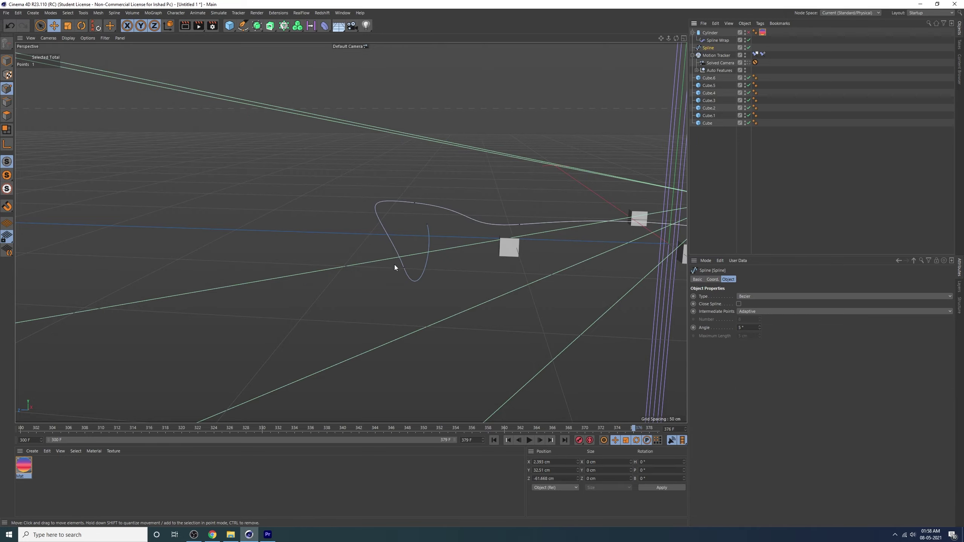
{"action": "left_click_drag", "start_coordinate": [395, 265], "coordinate": [283, 178], "text": "alt"}
{"action": "left_click", "coordinate": [749, 32]}
{"action": "left_click_drag", "start_coordinate": [549, 204], "coordinate": [130, 380], "text": "alt"}
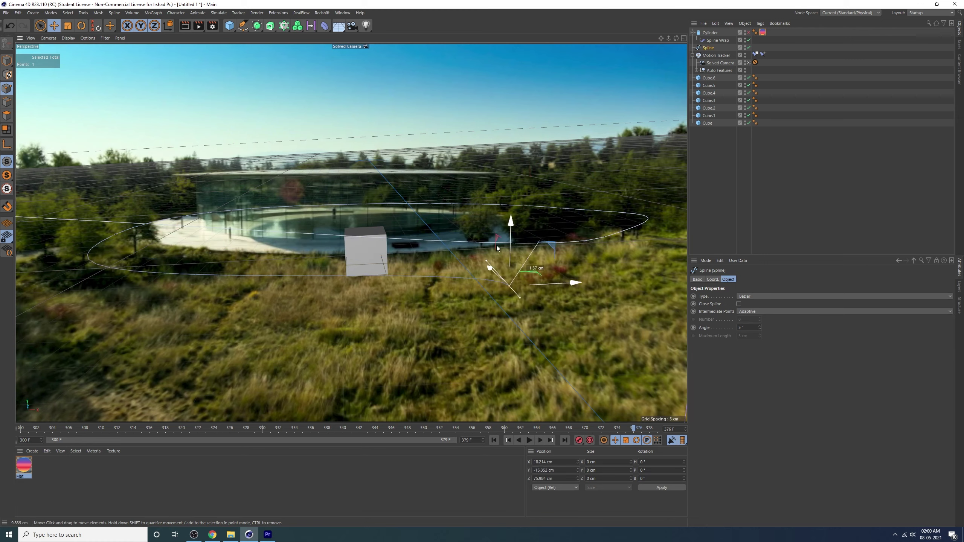
{"action": "key", "text": "ctrl+z"}
{"action": "key", "text": "ctrl+z"}
{"action": "key", "text": "ctrl+z"}
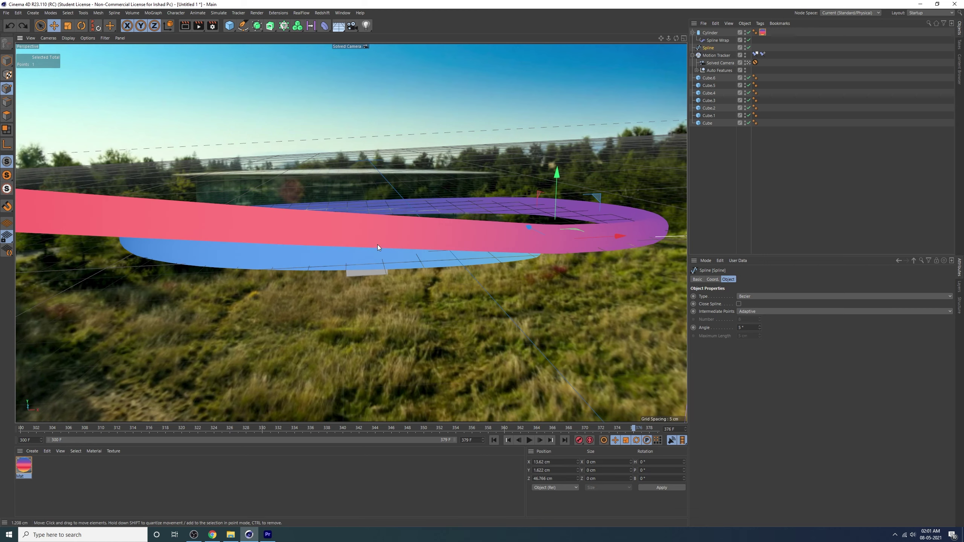
Rewind to frame 300 and select the Spline Wrap deformer
{"action": "left_click", "coordinate": [377, 244]}
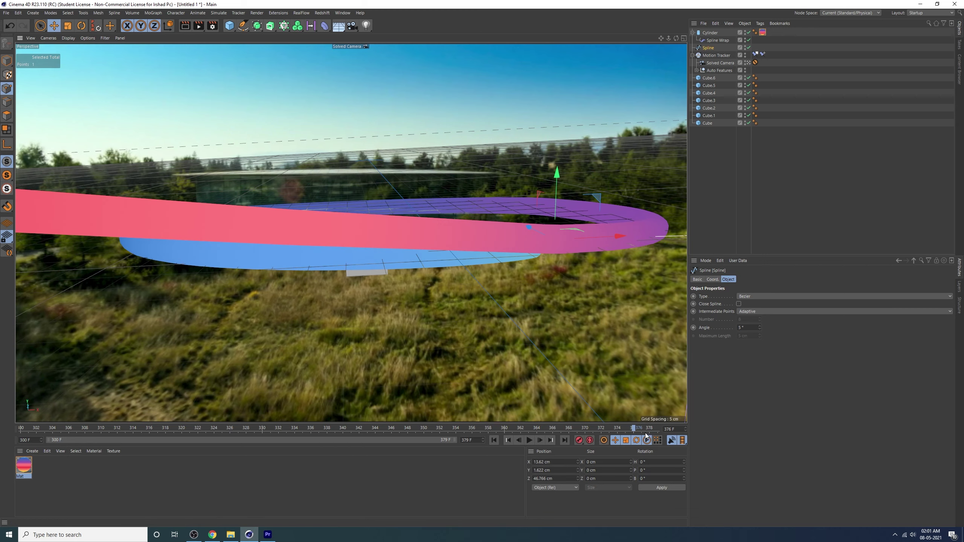
{"action": "left_click_drag", "start_coordinate": [437, 428], "coordinate": [21, 428]}
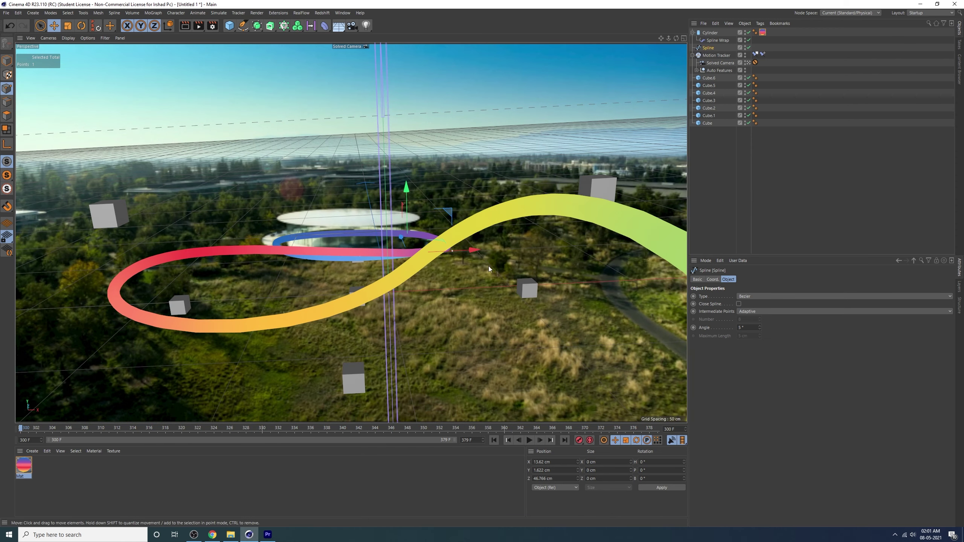
{"action": "left_click", "coordinate": [739, 190]}
{"action": "left_click", "coordinate": [713, 41]}
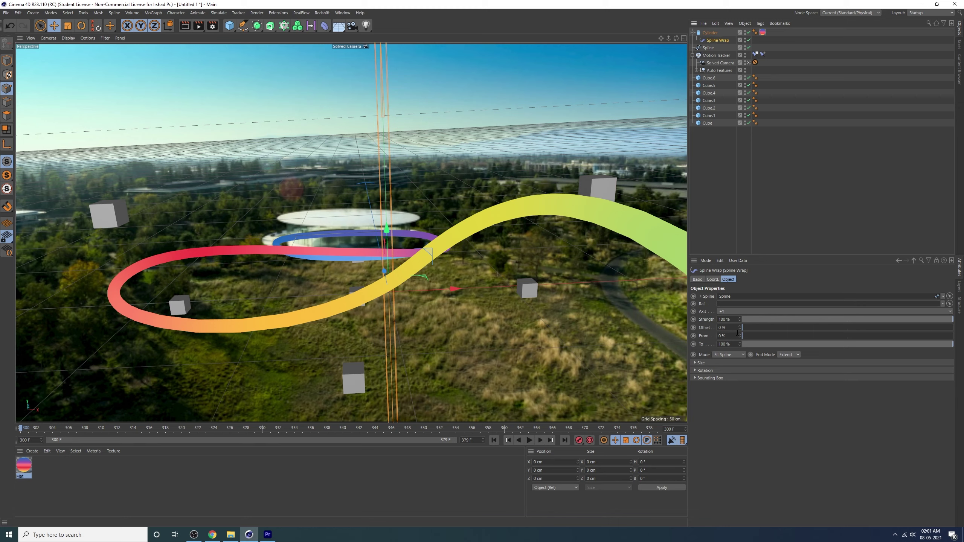
Keyframe Spline Wrap's To value from 0% at frame 300 through 50% to 100%
{"action": "mouse_move", "coordinate": [946, 346]}
{"action": "left_mouse_down"}
{"action": "mouse_move", "coordinate": [741, 367]}
{"action": "mouse_move", "coordinate": [963, 341]}
{"action": "mouse_move", "coordinate": [743, 368]}
{"action": "left_mouse_up"}
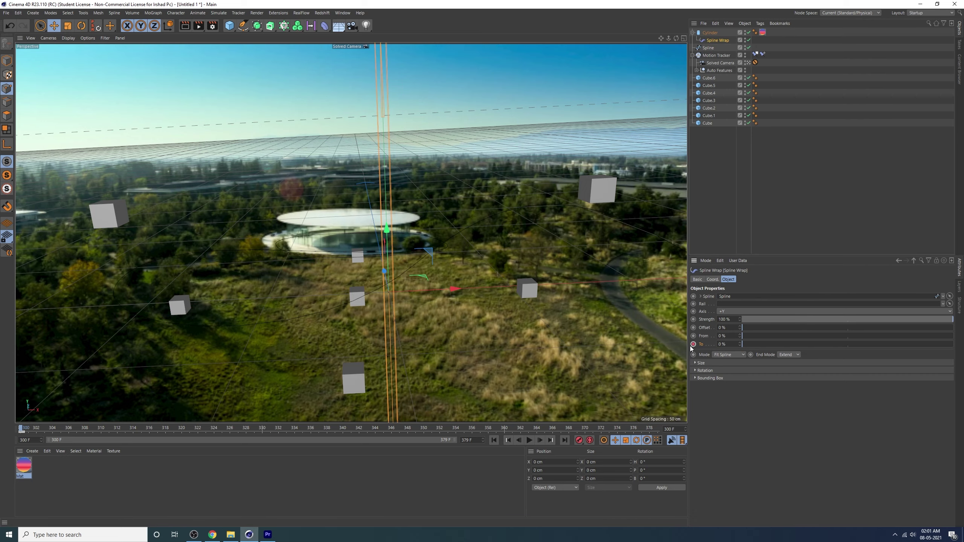
{"action": "mouse_move", "coordinate": [26, 430]}
{"action": "left_mouse_down"}
{"action": "mouse_move", "coordinate": [350, 435]}
{"action": "mouse_move", "coordinate": [319, 433]}
{"action": "left_mouse_up"}
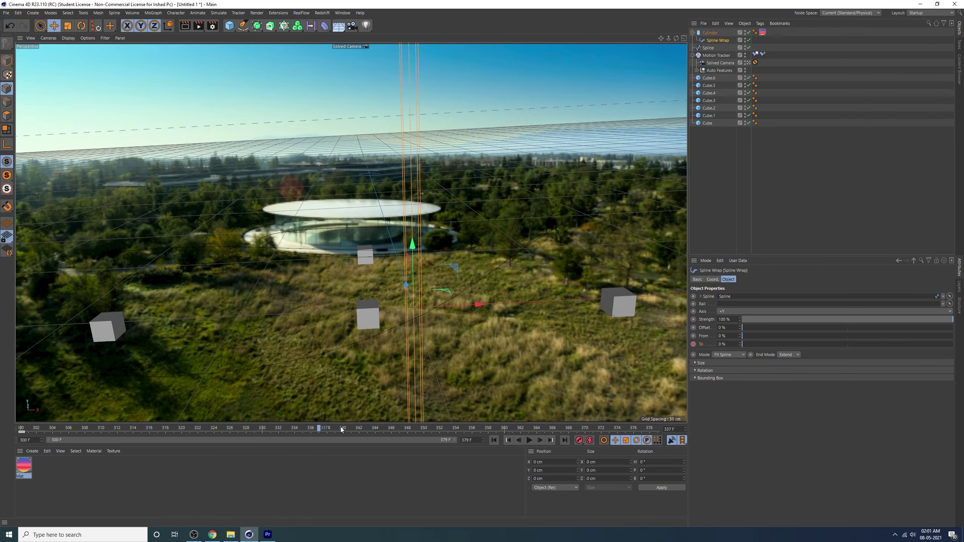
{"action": "left_click_drag", "start_coordinate": [745, 344], "coordinate": [851, 343]}
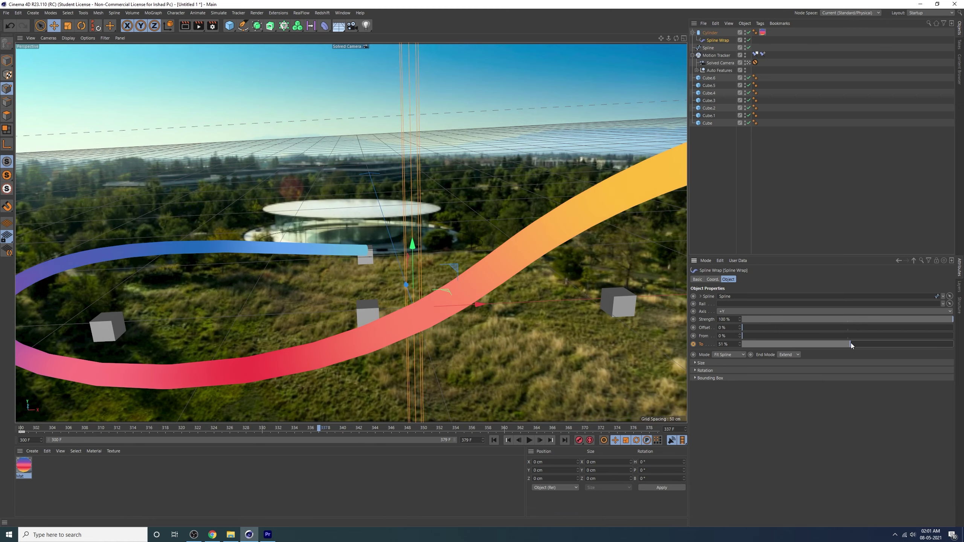
{"action": "left_click", "coordinate": [693, 344], "text": "ctrl"}
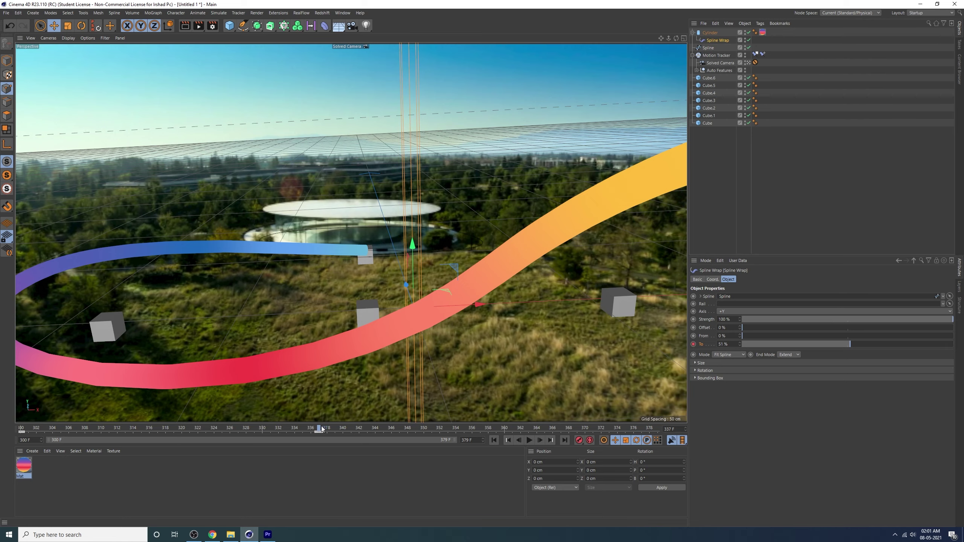
{"action": "left_click_drag", "start_coordinate": [319, 428], "coordinate": [669, 426]}
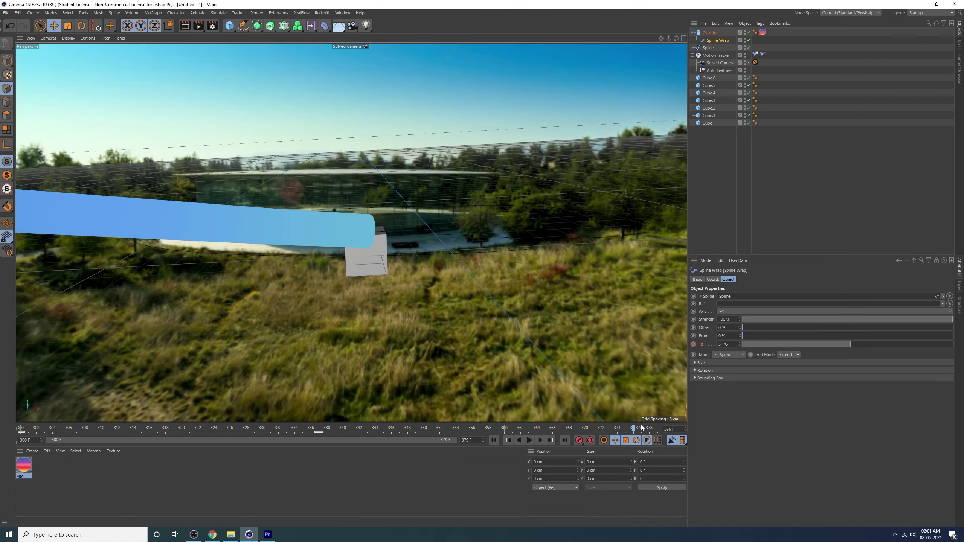
{"action": "left_click_drag", "start_coordinate": [859, 345], "coordinate": [957, 354]}
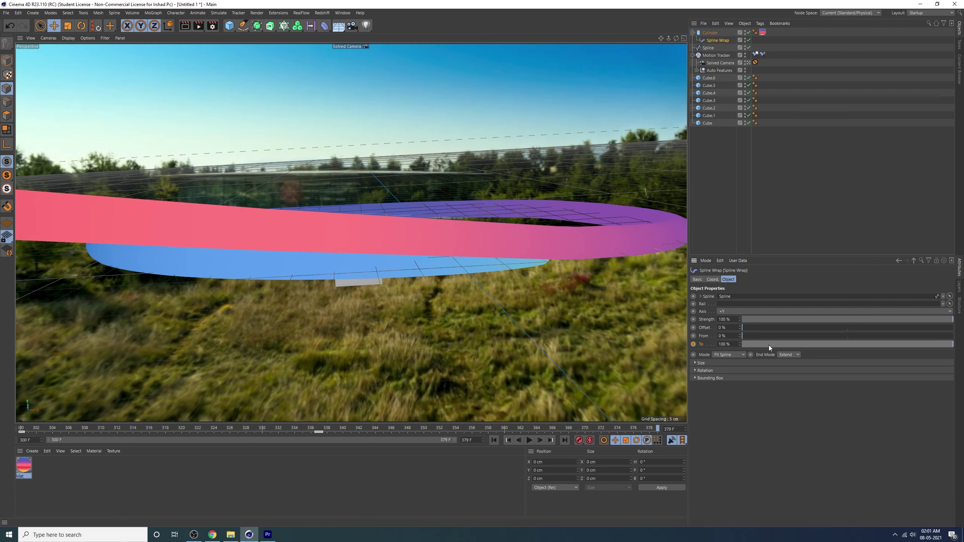
{"action": "left_click", "coordinate": [693, 346], "text": "ctrl"}
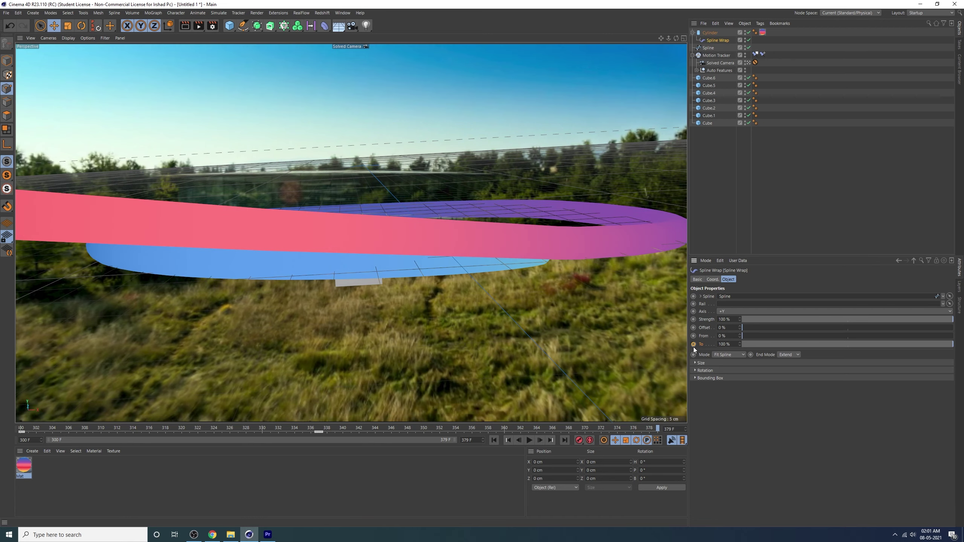
Play the ribbon growth animation from the start to preview it
{"action": "left_click", "coordinate": [493, 440]}
{"action": "left_click", "coordinate": [529, 440]}
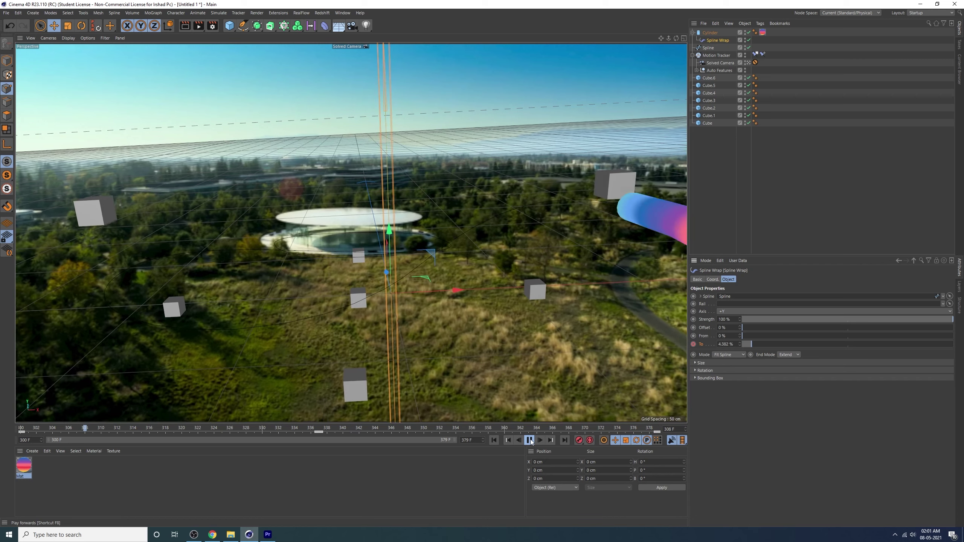
{"action": "left_click", "coordinate": [530, 439]}
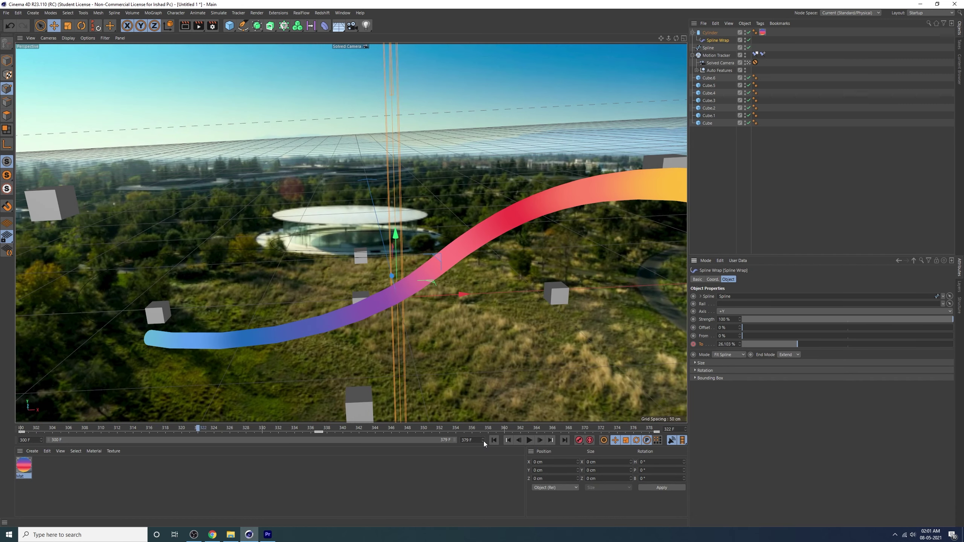
{"action": "left_click", "coordinate": [508, 440]}
{"action": "left_click", "coordinate": [529, 440]}
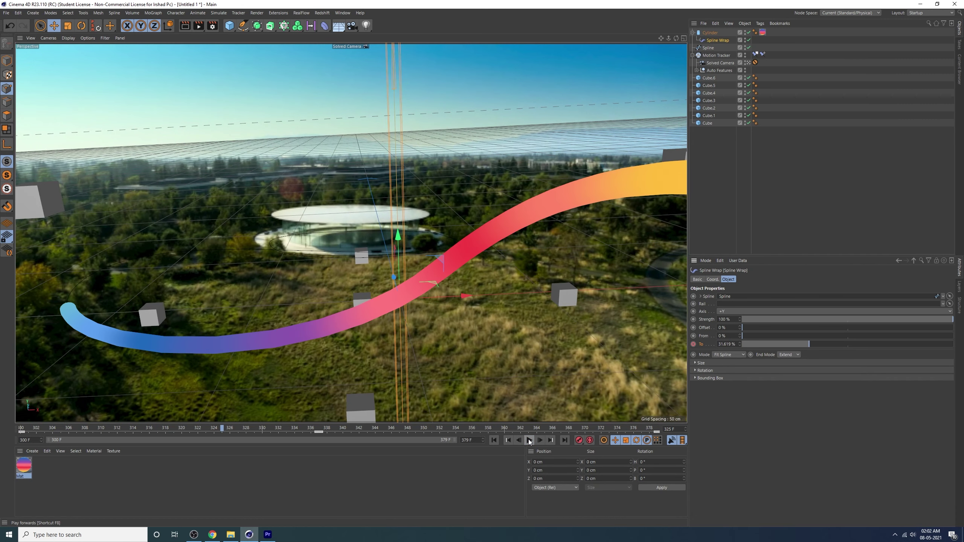
Try Length V values on the Cylinder's material tag, then move to frame 337
{"action": "left_click", "coordinate": [764, 33]}
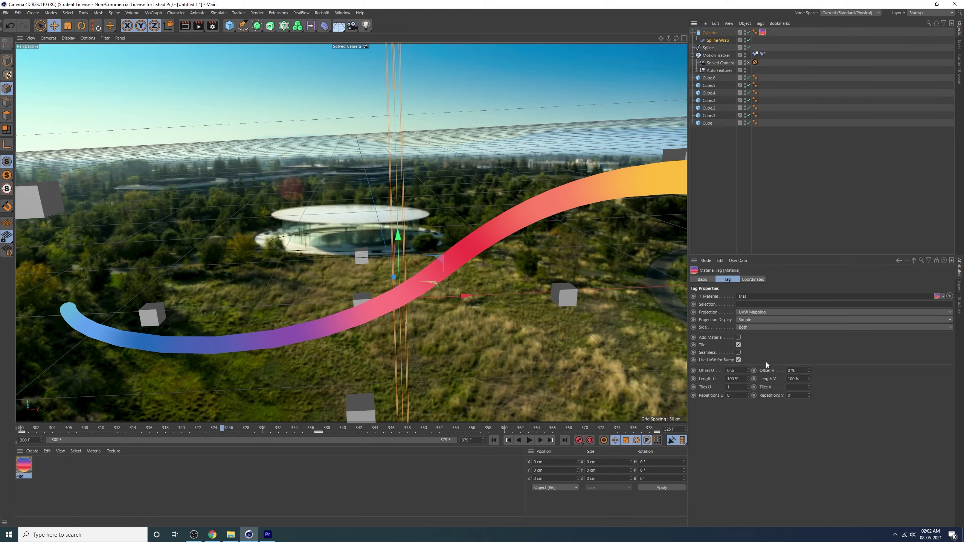
{"action": "left_click_drag", "start_coordinate": [810, 379], "coordinate": [809, 342]}
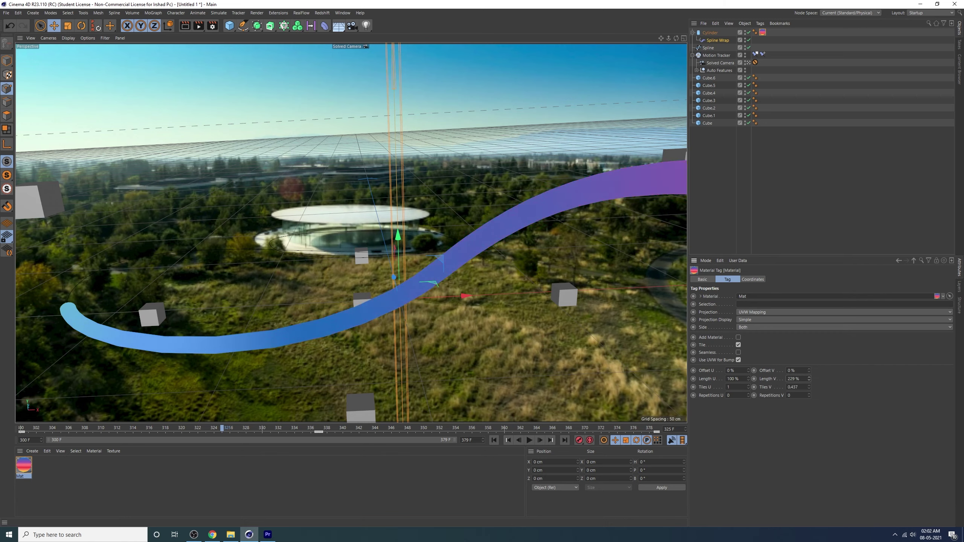
{"action": "left_click_drag", "start_coordinate": [809, 379], "coordinate": [810, 369]}
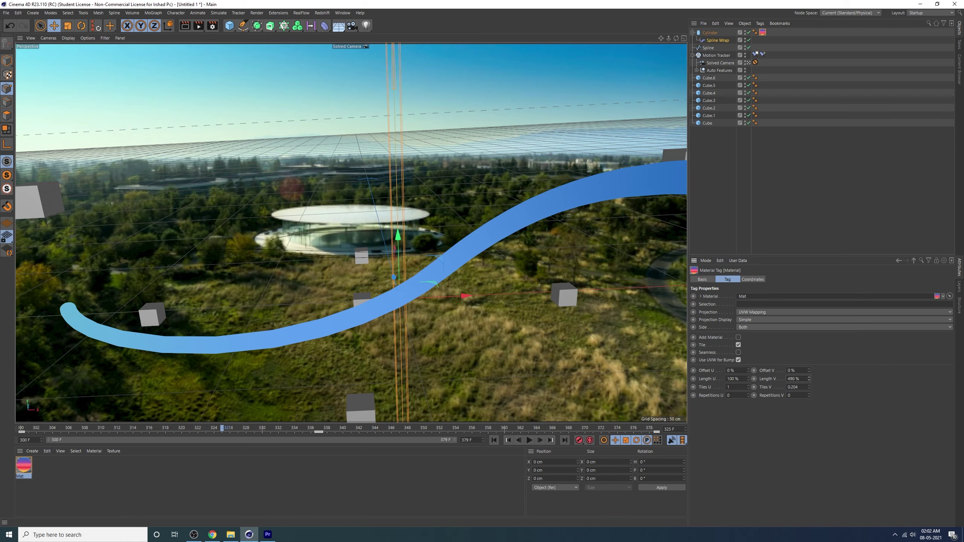
{"action": "left_click", "coordinate": [493, 440]}
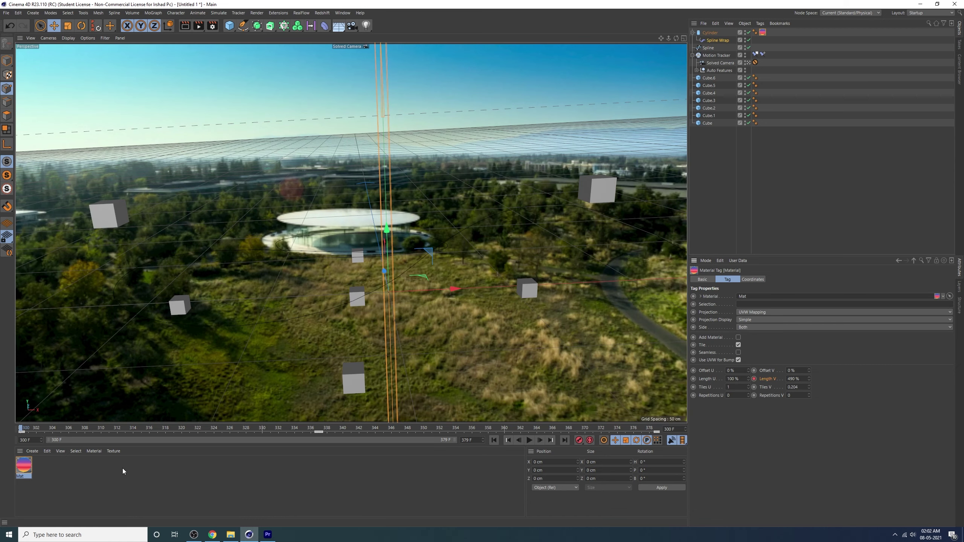
{"action": "left_click_drag", "start_coordinate": [23, 430], "coordinate": [319, 429]}
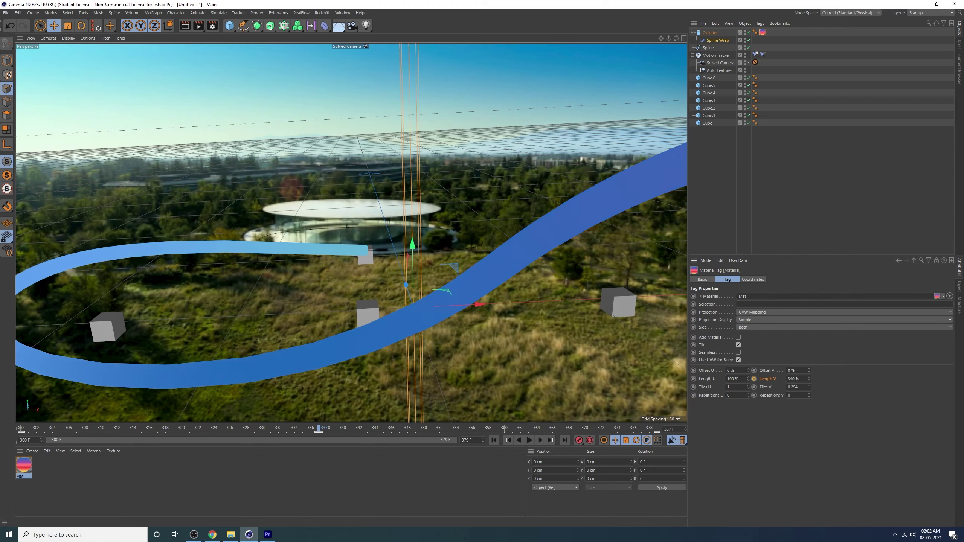
Shorten Length V at frames 337, 366 and 376 for more colours, then preview
{"action": "left_click_drag", "start_coordinate": [810, 379], "coordinate": [809, 383]}
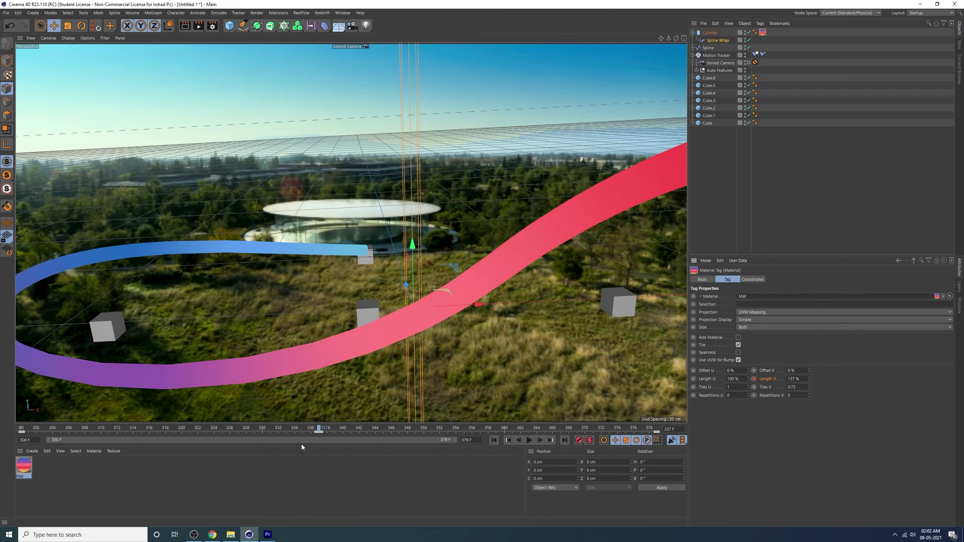
{"action": "left_click_drag", "start_coordinate": [319, 430], "coordinate": [562, 424]}
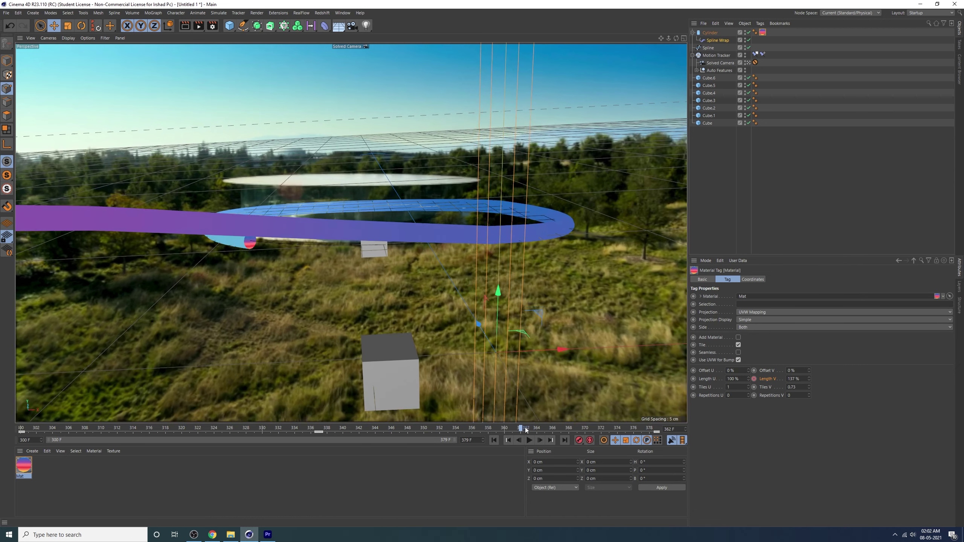
{"action": "left_click_drag", "start_coordinate": [809, 378], "coordinate": [809, 374]}
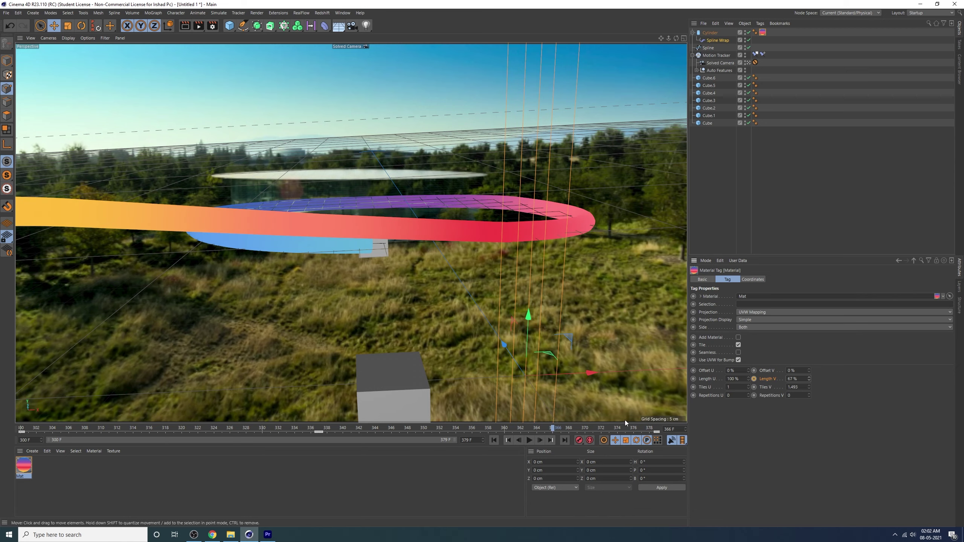
{"action": "left_click_drag", "start_coordinate": [556, 430], "coordinate": [705, 415]}
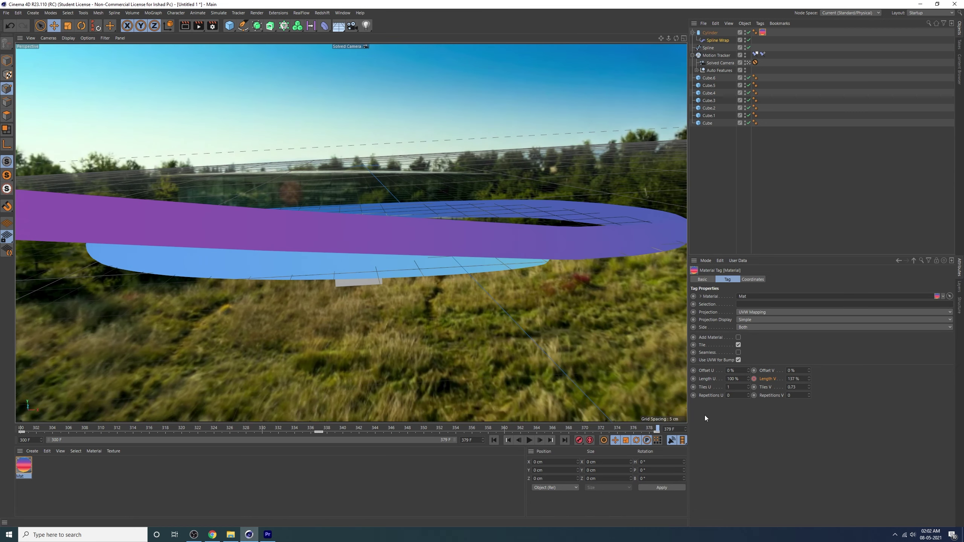
{"action": "mouse_move", "coordinate": [809, 379]}
{"action": "left_mouse_down"}
{"action": "mouse_move", "coordinate": [809, 391]}
{"action": "mouse_move", "coordinate": [770, 375]}
{"action": "left_mouse_up"}
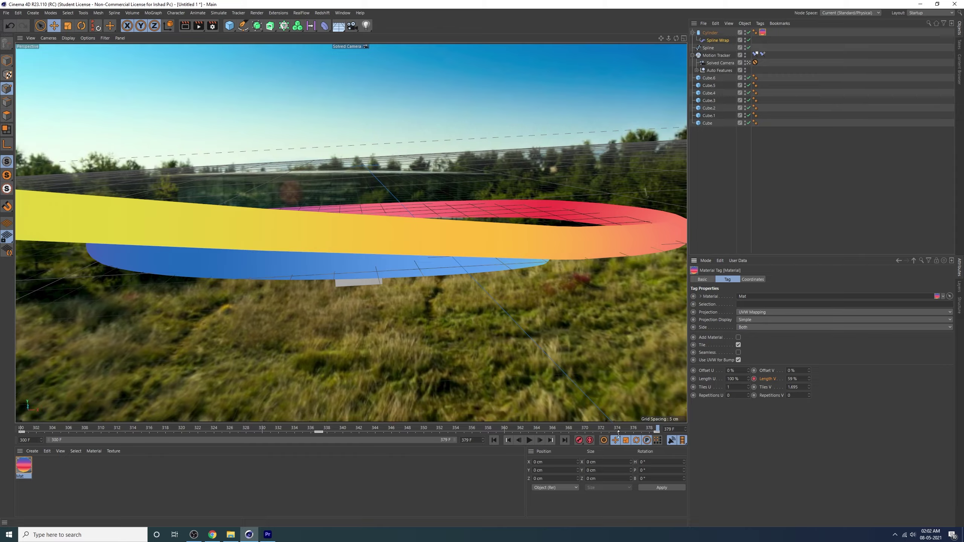
{"action": "left_click", "coordinate": [494, 441]}
{"action": "left_click", "coordinate": [530, 440]}
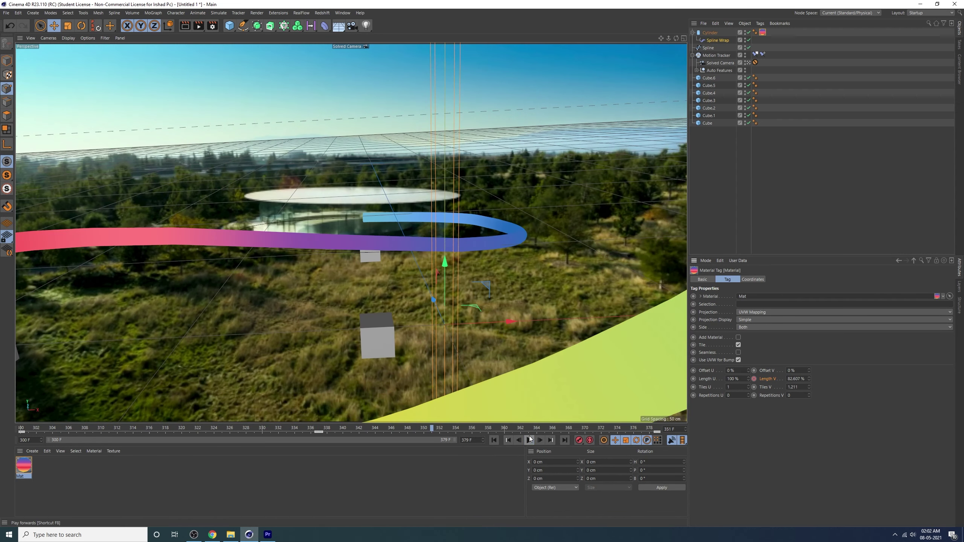
Set the Cylinder's radius to 1.5 cm and preview the thinner ribbon
{"action": "left_click", "coordinate": [707, 33]}
{"action": "type", "text": "1"}
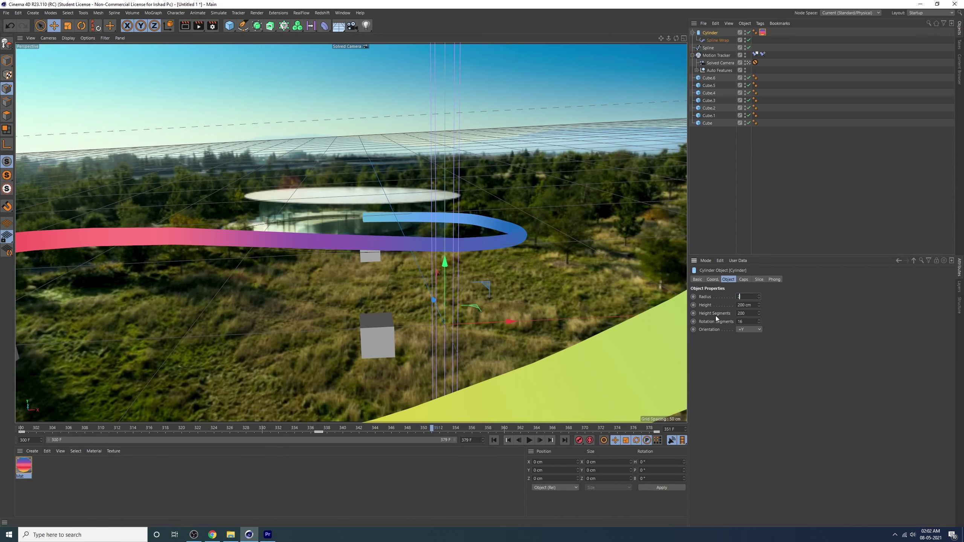
{"action": "key", "text": "Return"}
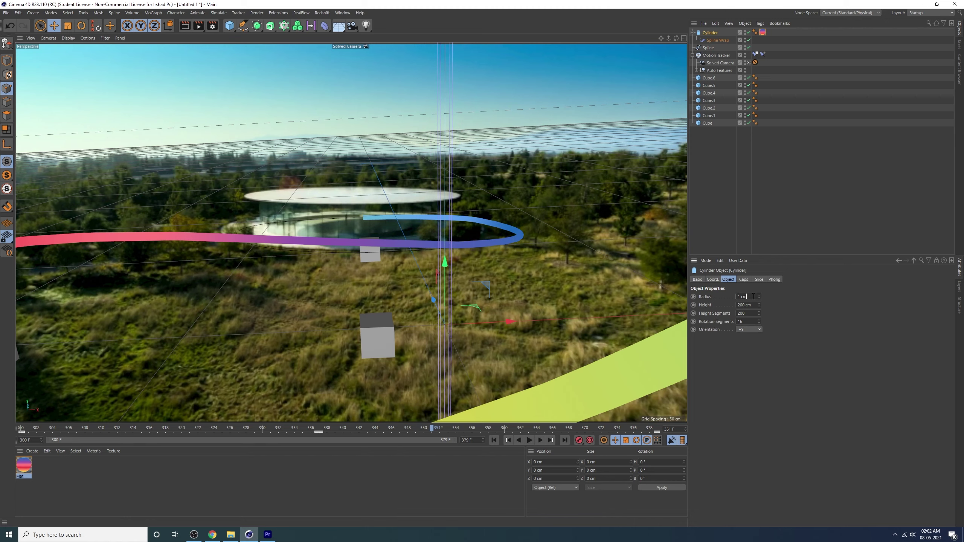
{"action": "type", "text": "1.5"}
{"action": "key", "text": "Return"}
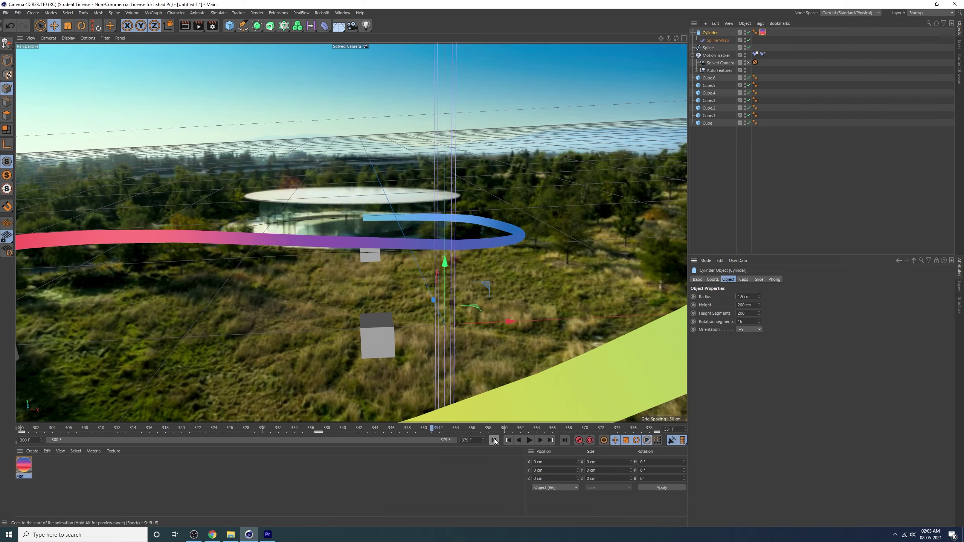
{"action": "left_click", "coordinate": [509, 440]}
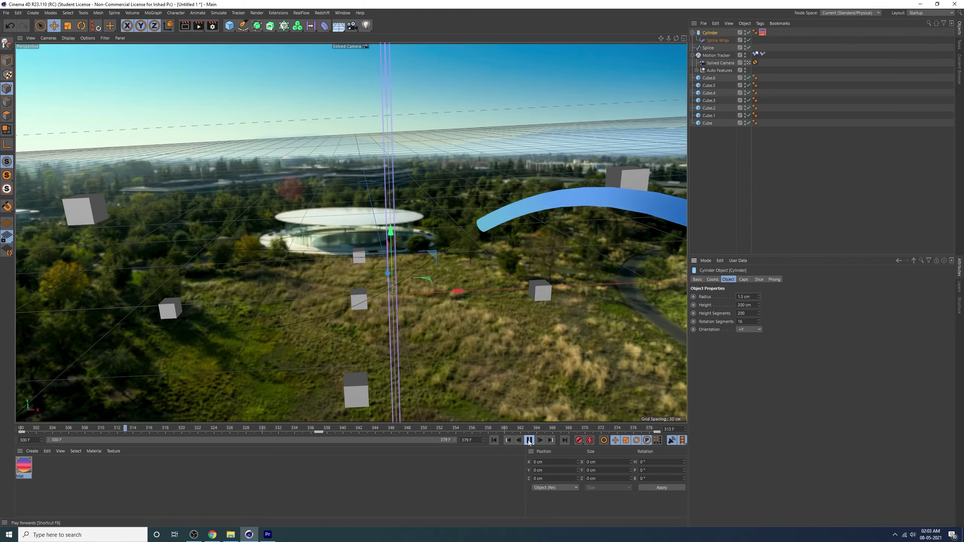
{"action": "left_click", "coordinate": [529, 440]}
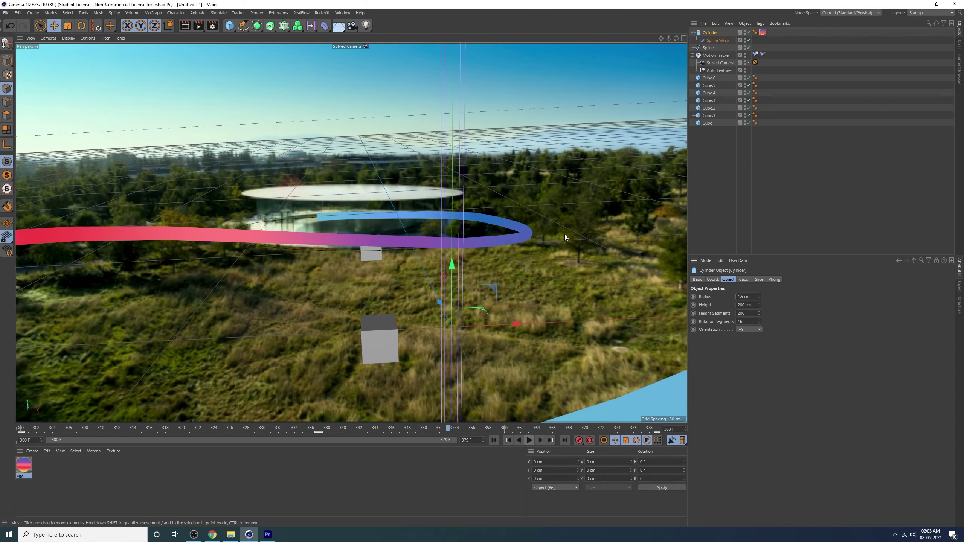
With the tube hidden, adjust spline points and tangents to reshape the loop
{"action": "left_click", "coordinate": [713, 47]}
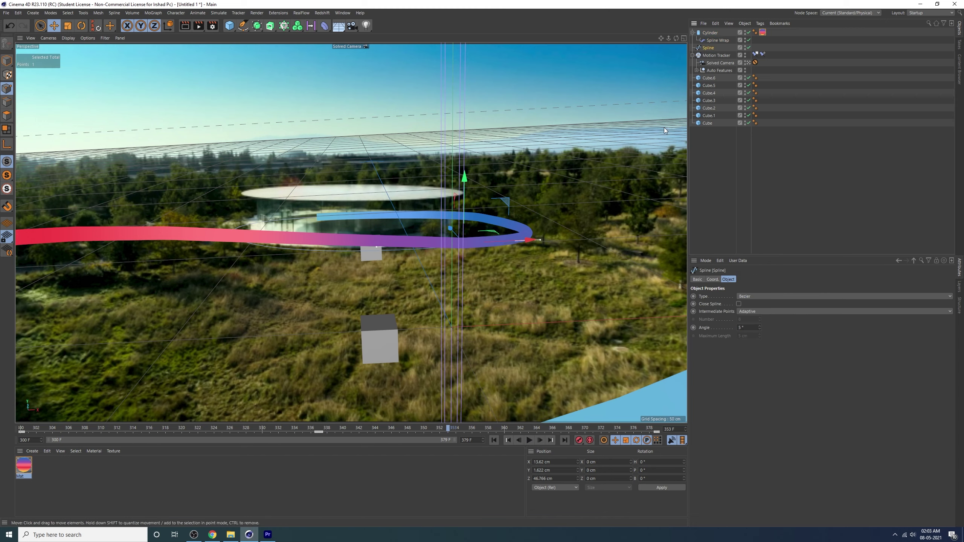
{"action": "left_click", "coordinate": [749, 33]}
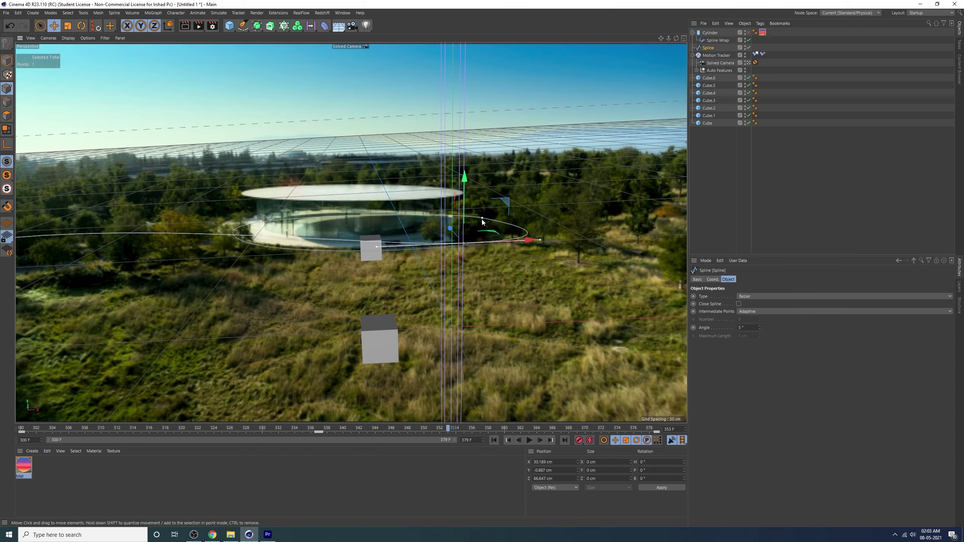
{"action": "left_click_drag", "start_coordinate": [482, 220], "coordinate": [426, 209]}
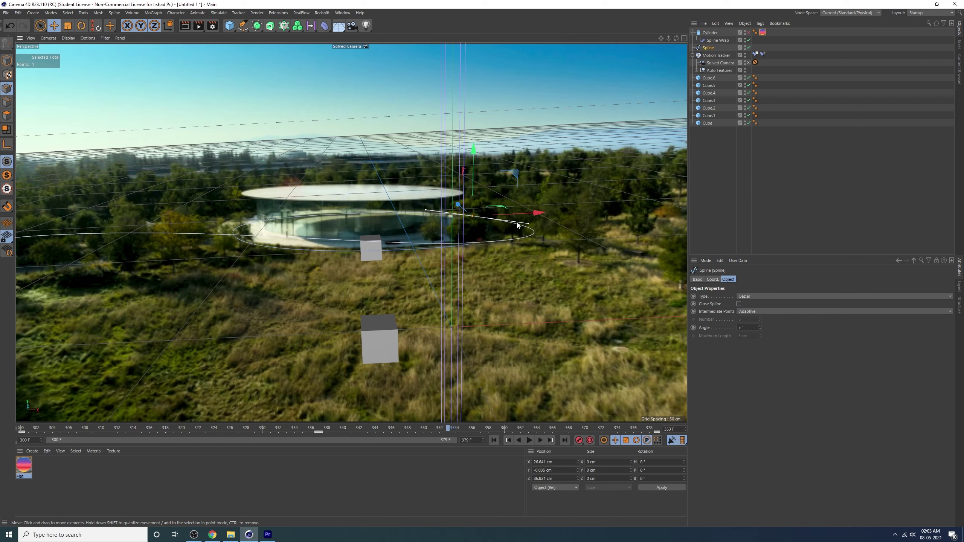
{"action": "left_click_drag", "start_coordinate": [465, 243], "coordinate": [481, 255]}
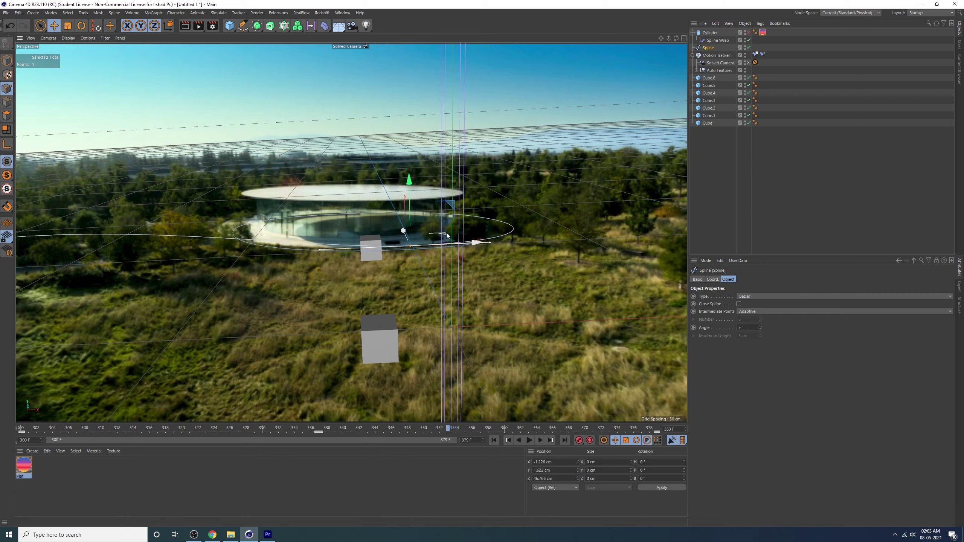
{"action": "left_click_drag", "start_coordinate": [404, 230], "coordinate": [405, 244]}
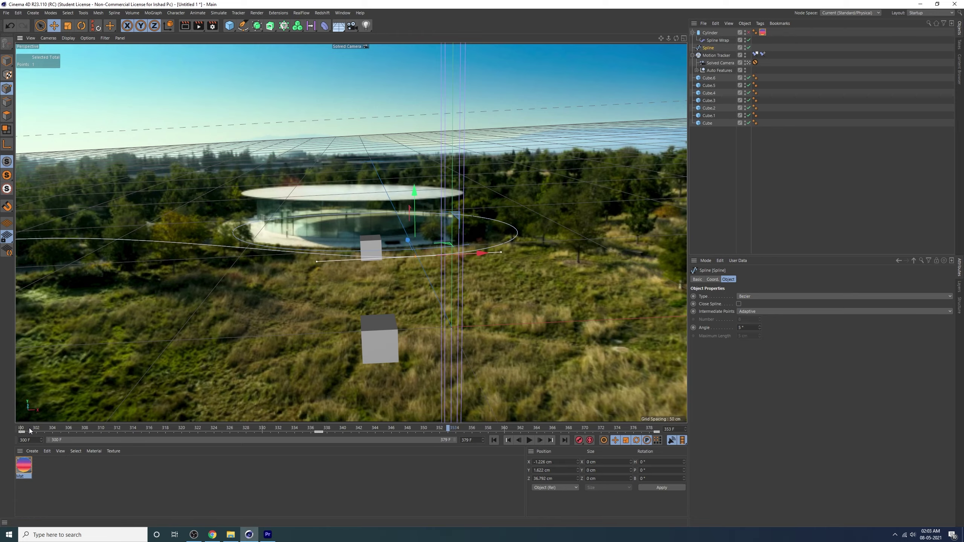
At frame 330, shift, smooth and lower more points so the path hugs the building
{"action": "left_click_drag", "start_coordinate": [64, 429], "coordinate": [601, 428]}
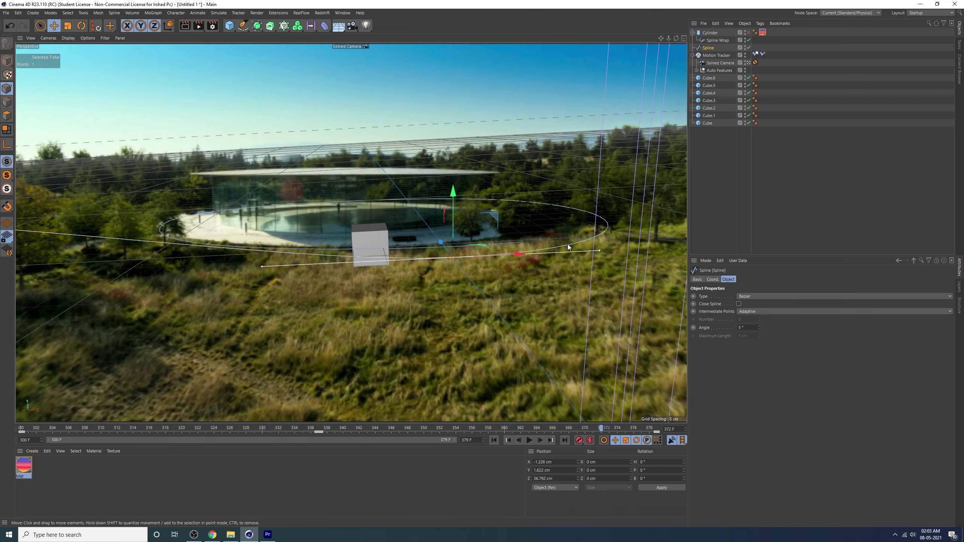
{"action": "left_click_drag", "start_coordinate": [516, 255], "coordinate": [430, 270]}
{"action": "left_click_drag", "start_coordinate": [524, 256], "coordinate": [536, 268]}
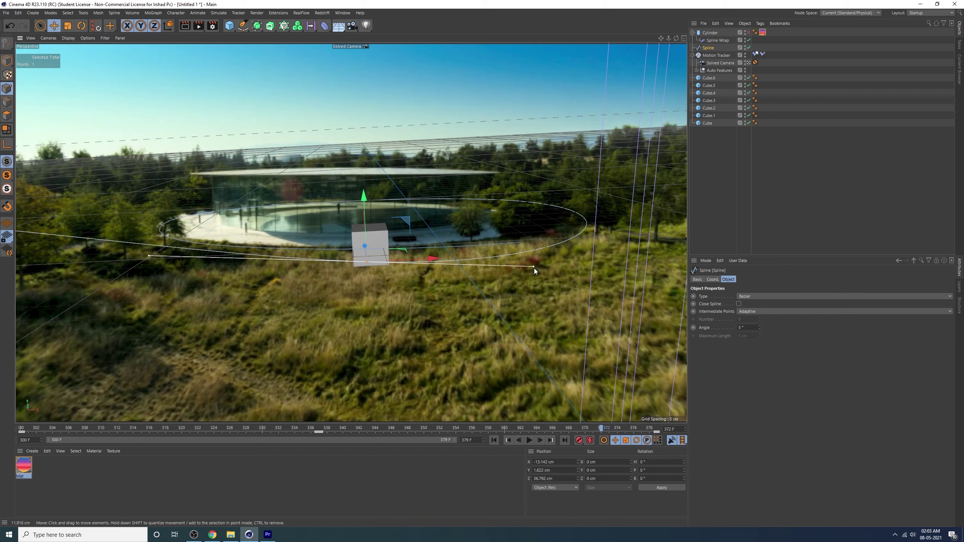
{"action": "left_click", "coordinate": [519, 203]}
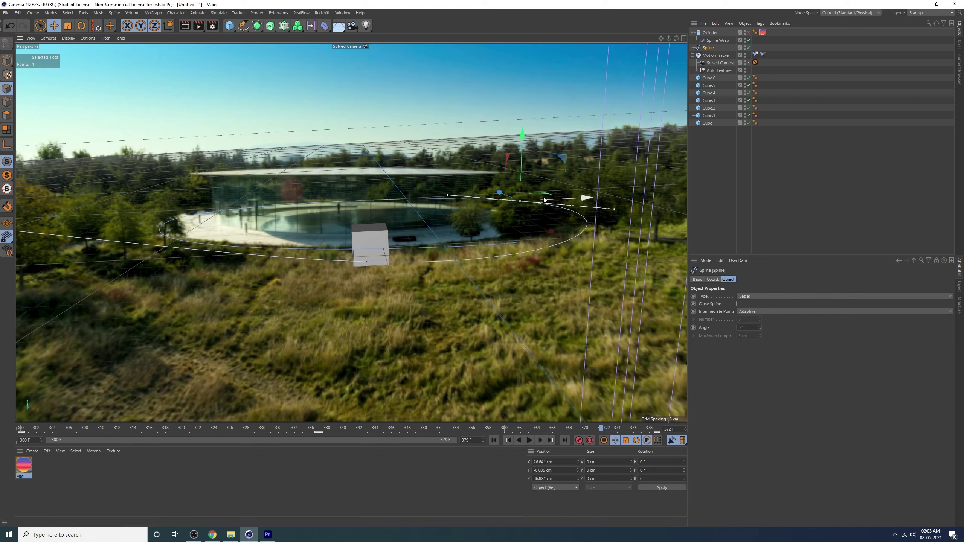
{"action": "left_click_drag", "start_coordinate": [522, 162], "coordinate": [523, 170]}
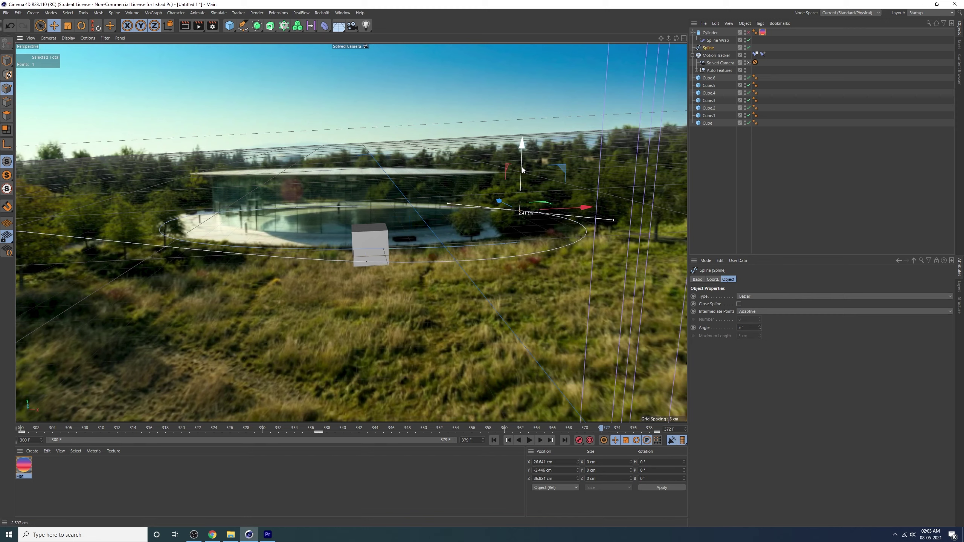
Show the ribbon, play it back, then return to frame 300 and deselect
{"action": "left_click", "coordinate": [749, 33]}
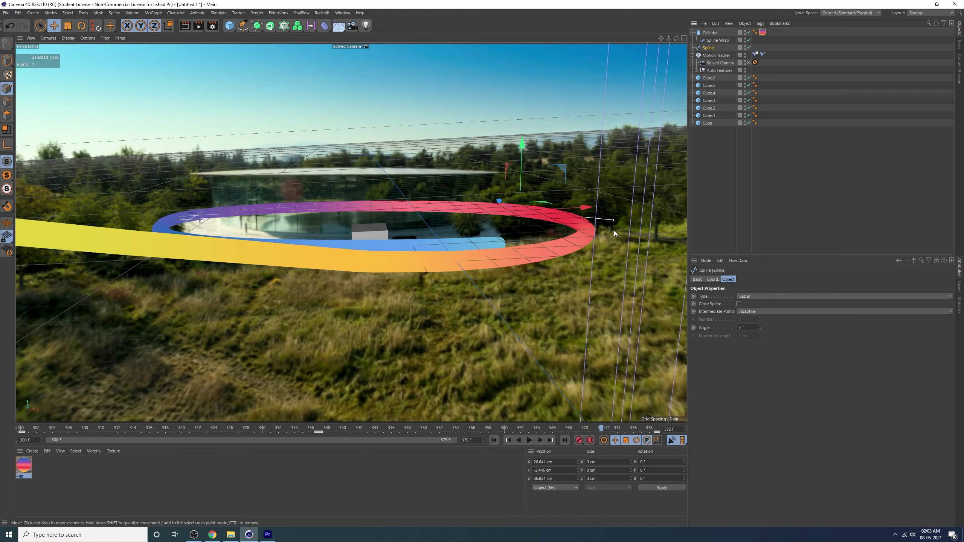
{"action": "left_click", "coordinate": [529, 441]}
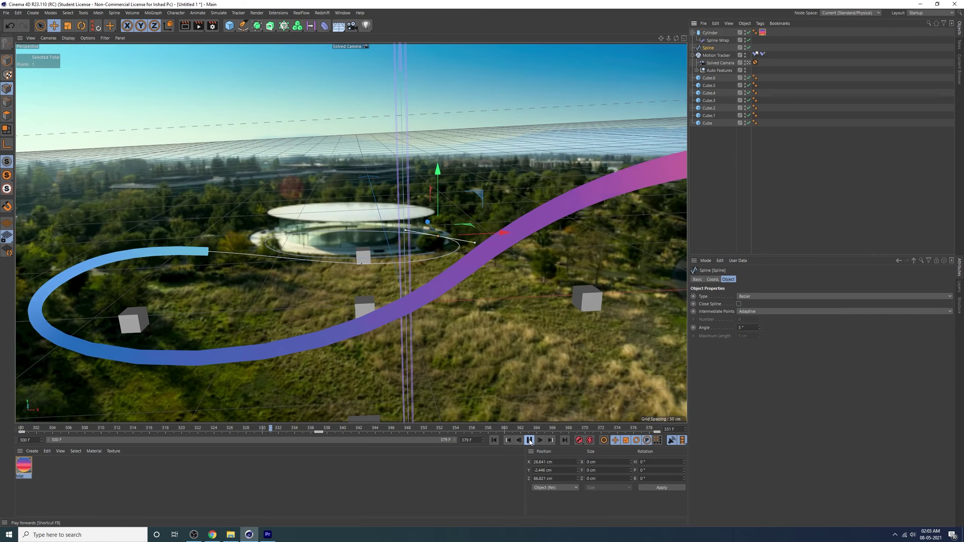
{"action": "left_click", "coordinate": [530, 441]}
{"action": "left_click", "coordinate": [494, 441]}
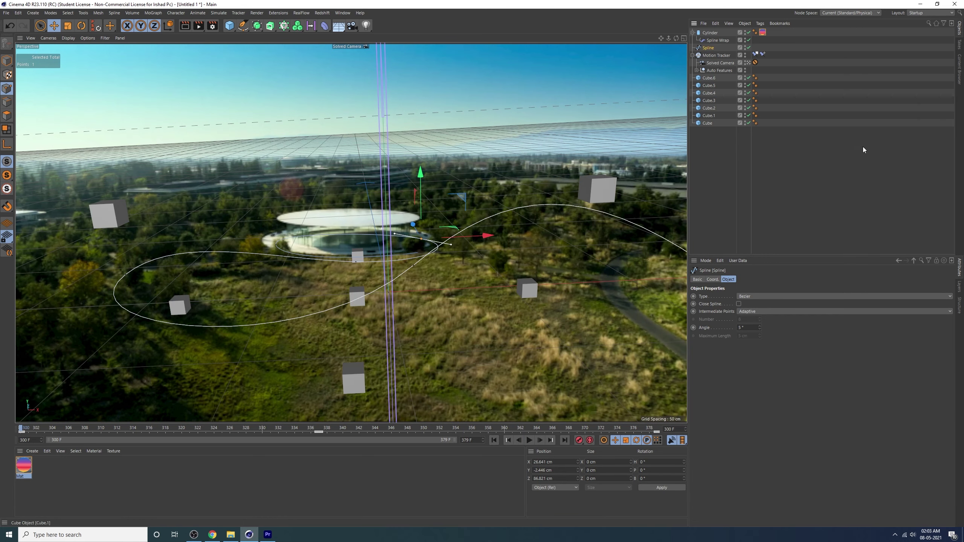
{"action": "left_click", "coordinate": [860, 152]}
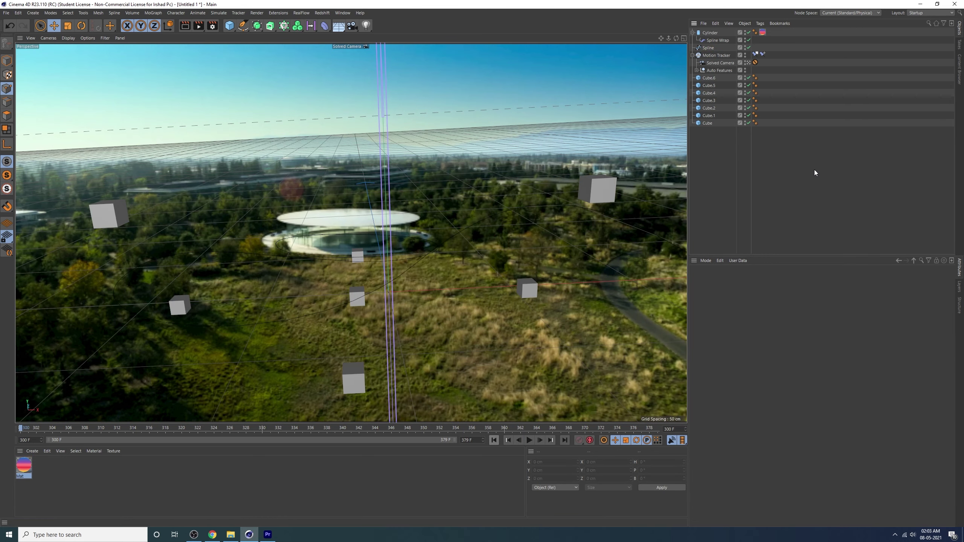
{"action": "left_click", "coordinate": [6, 13]}
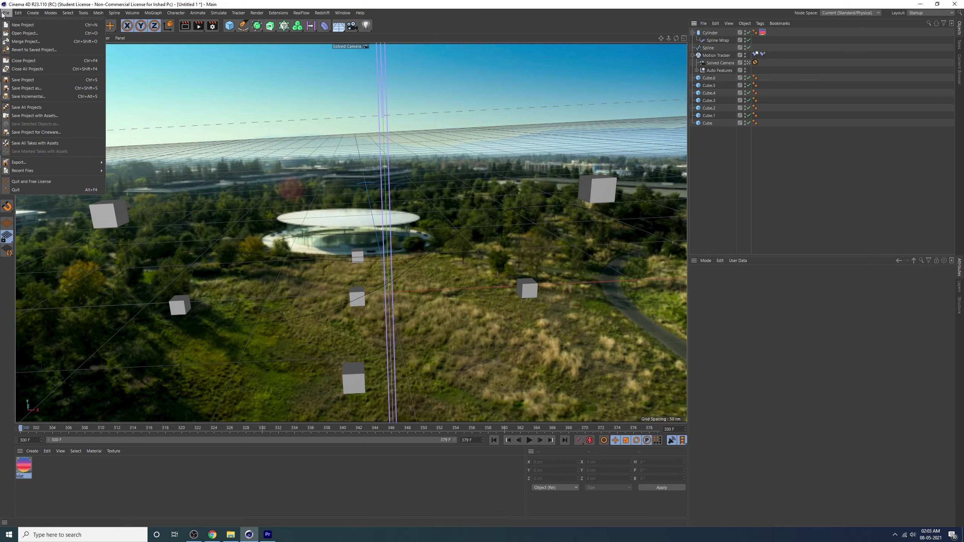
{"action": "left_click", "coordinate": [31, 84]}
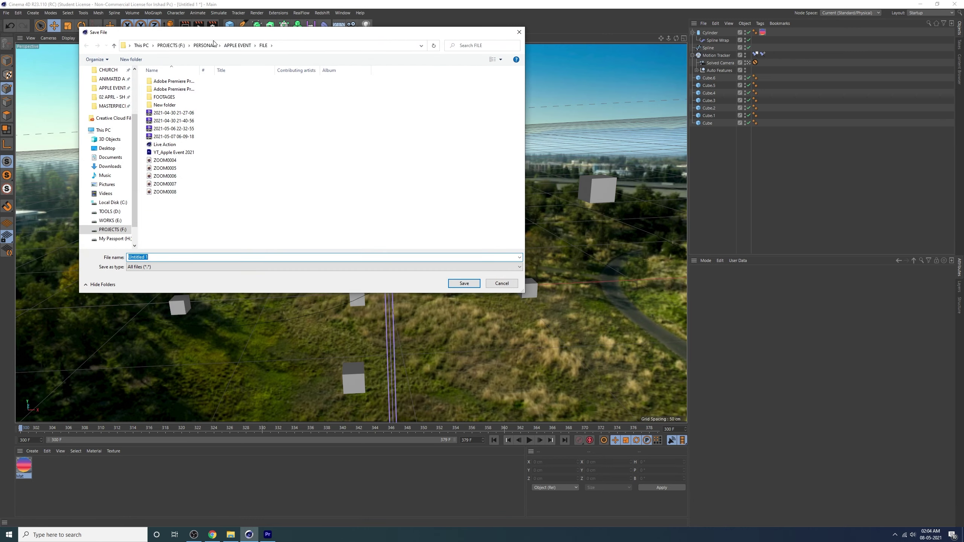
{"action": "double_click", "coordinate": [171, 97]}
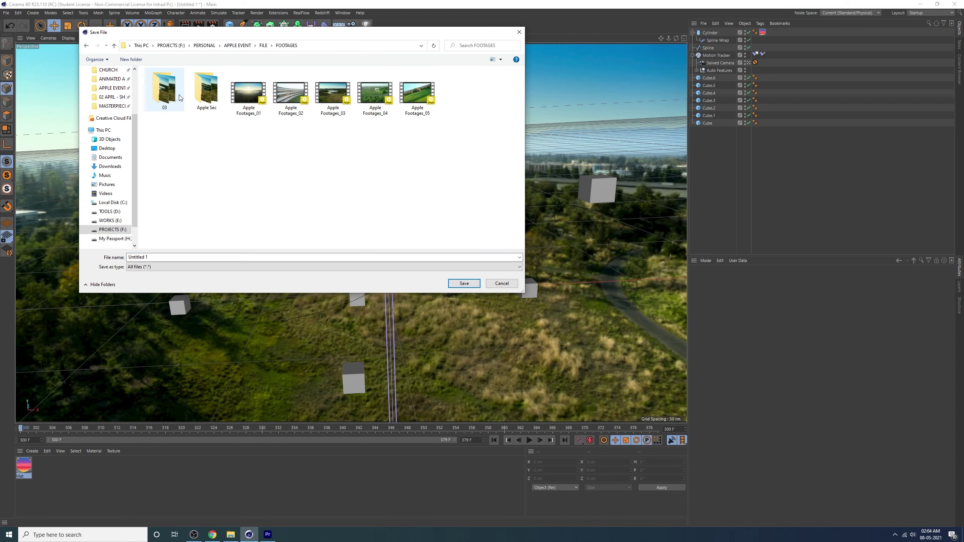
{"action": "left_click", "coordinate": [263, 45]}
{"action": "left_click", "coordinate": [189, 257]}
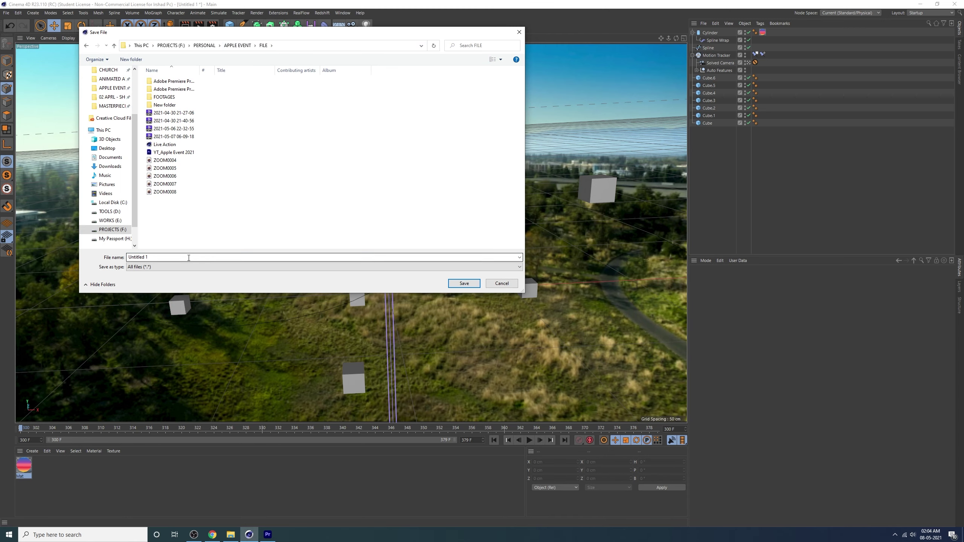
{"action": "type", "text": "Liv"}
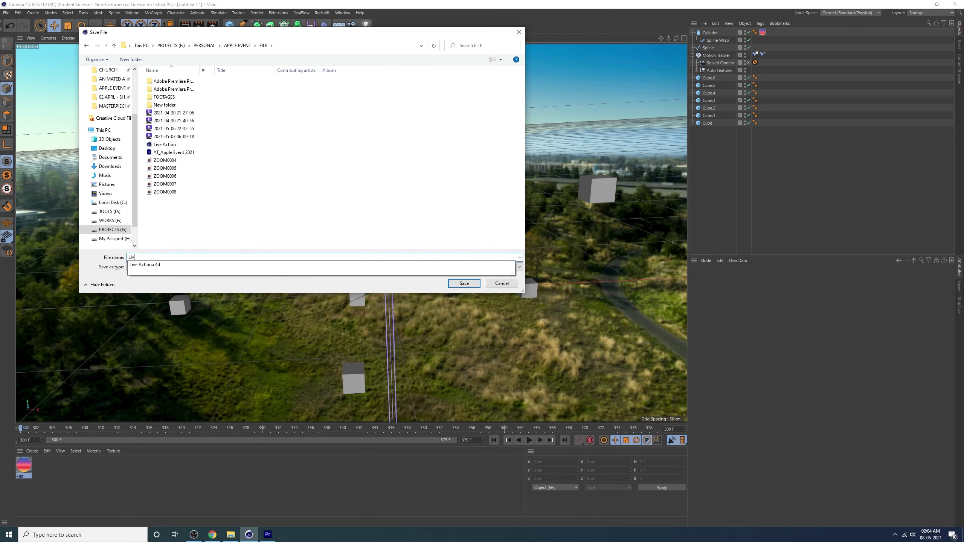
{"action": "type", "text": "e Action v2"}
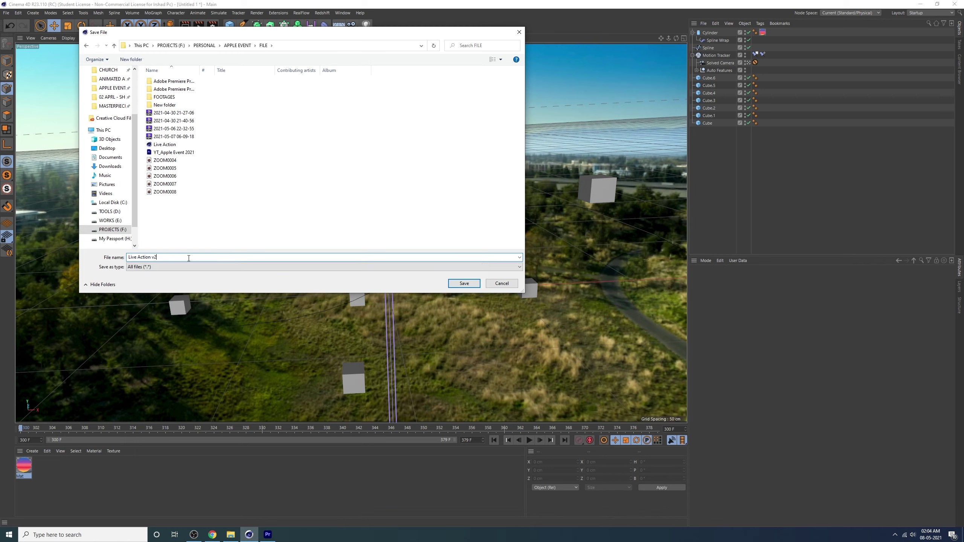
{"action": "key", "text": "Return"}
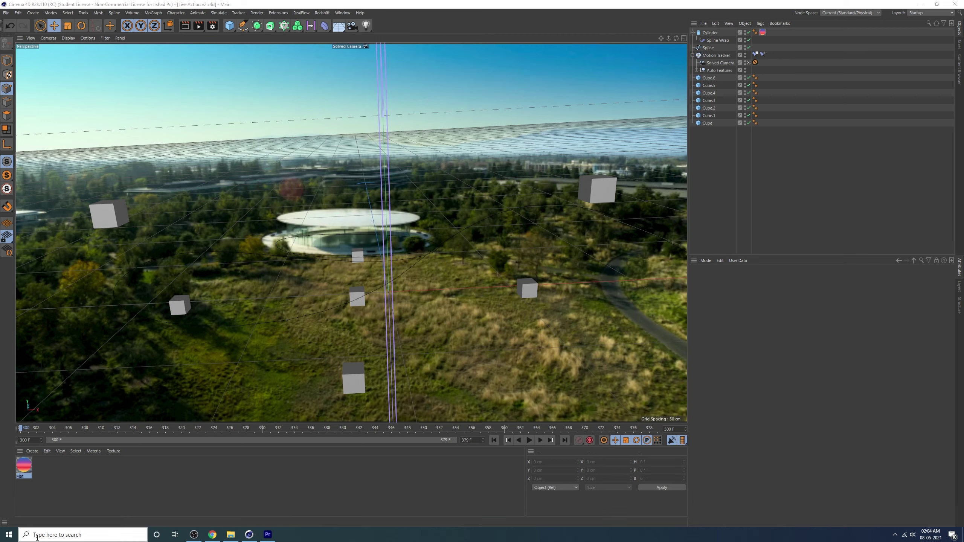
{"action": "key", "text": "super"}
Move File Explorer up from the footage folder to the FOOTAGES folder
{"action": "key", "text": "Escape"}
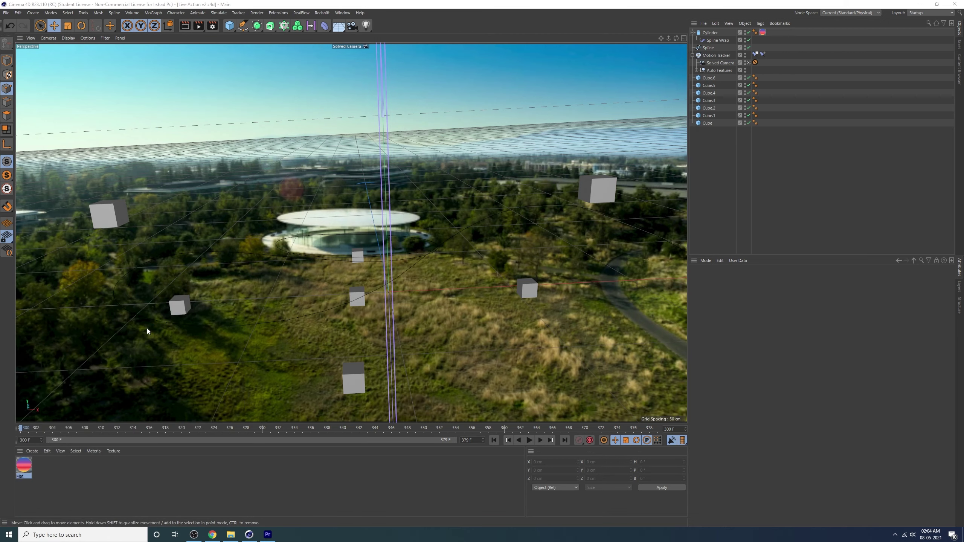
{"action": "left_click", "coordinate": [231, 535]}
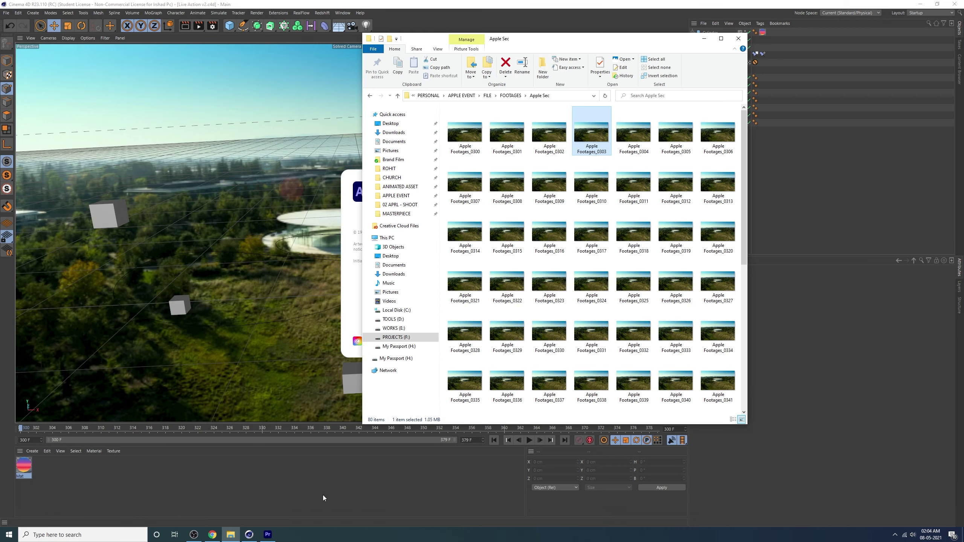
{"action": "left_click", "coordinate": [511, 95]}
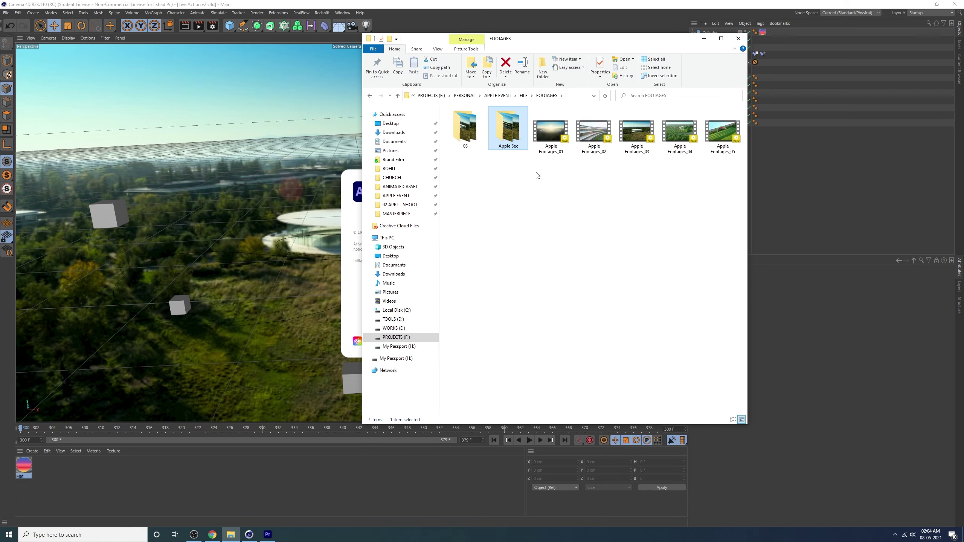
Save the Premiere Pro project, then select the Apple Sec folder in FOOTAGES
{"action": "left_click", "coordinate": [268, 534]}
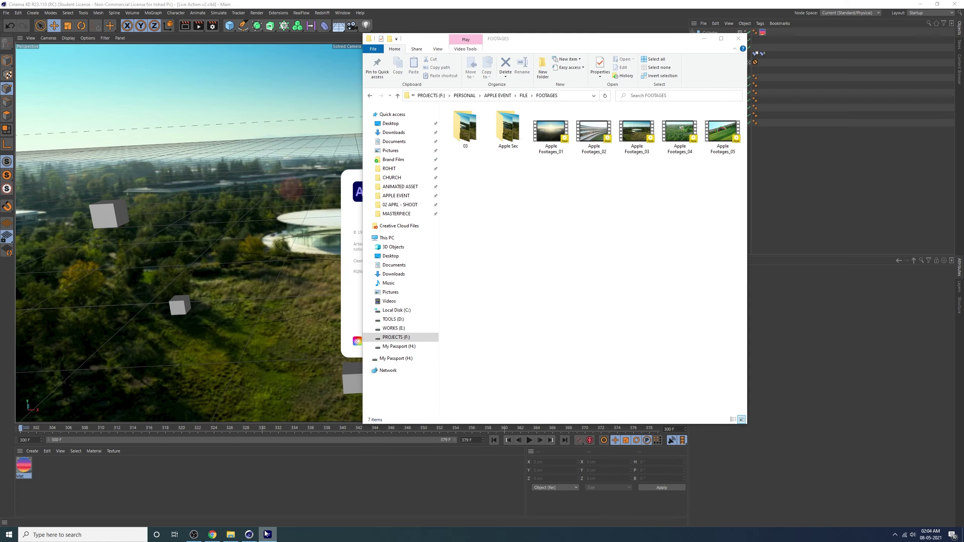
{"action": "key", "text": "ctrl+s"}
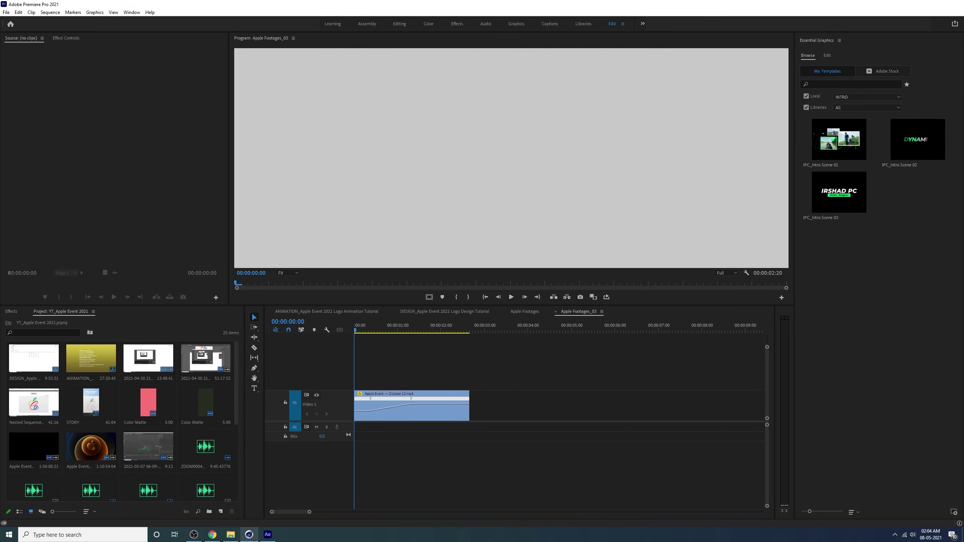
{"action": "left_click", "coordinate": [235, 537]}
{"action": "left_click", "coordinate": [228, 537]}
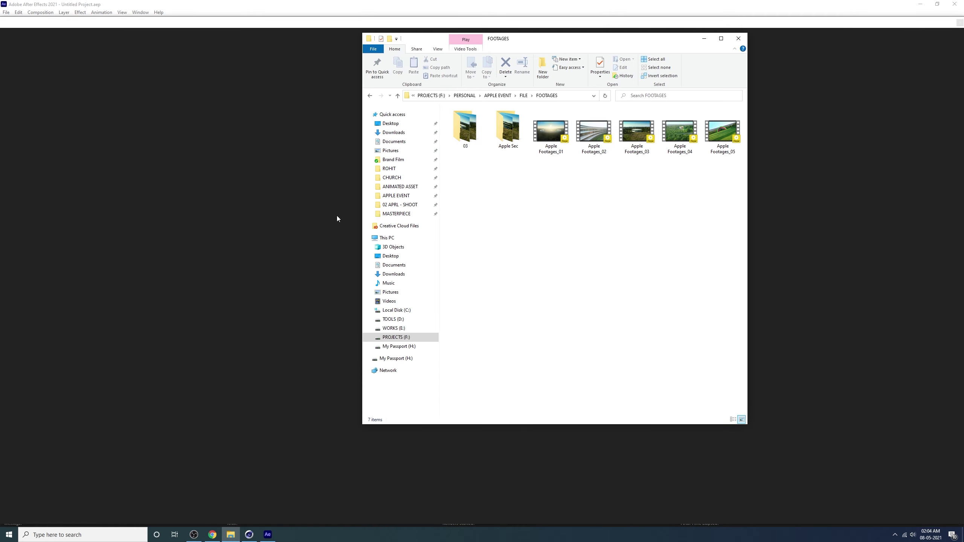
{"action": "left_click", "coordinate": [519, 144]}
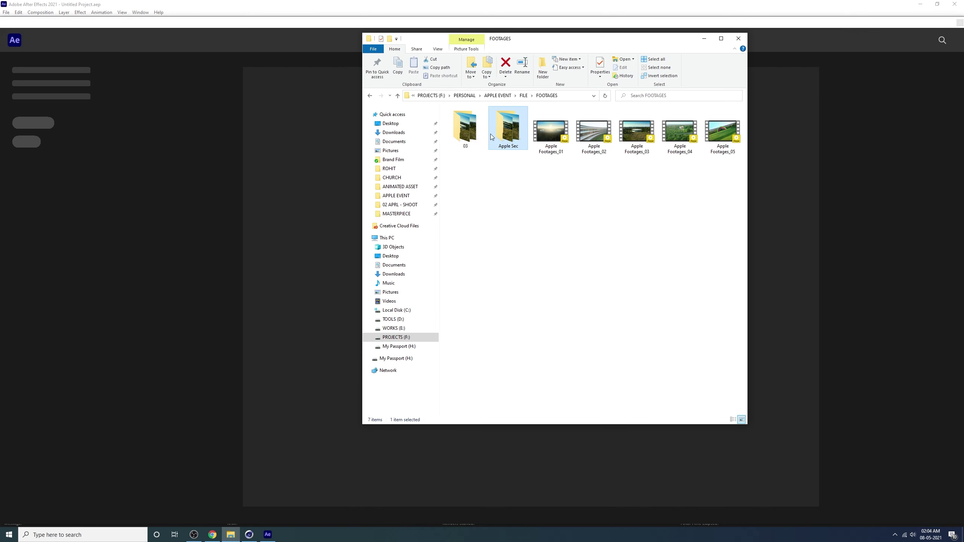
Import FOOTAGES\Apple Sec frames from Apple Footages_0300 as a JPEG sequence
{"action": "left_click", "coordinate": [69, 195]}
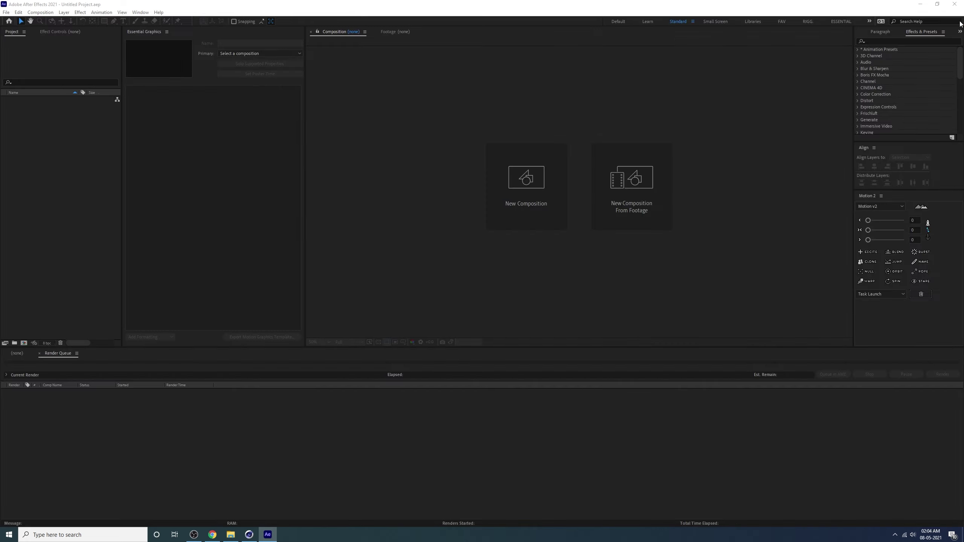
{"action": "double_click", "coordinate": [69, 195]}
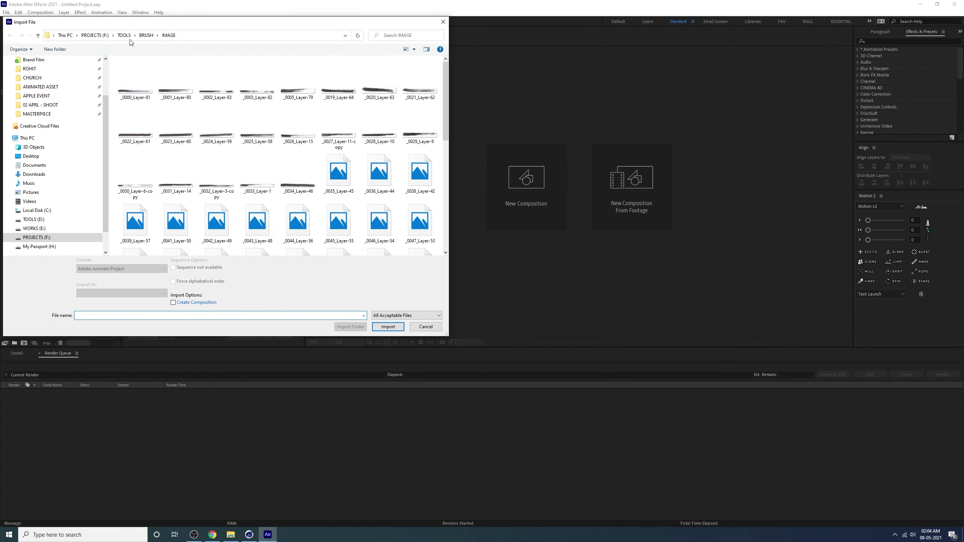
{"action": "left_click", "coordinate": [42, 96]}
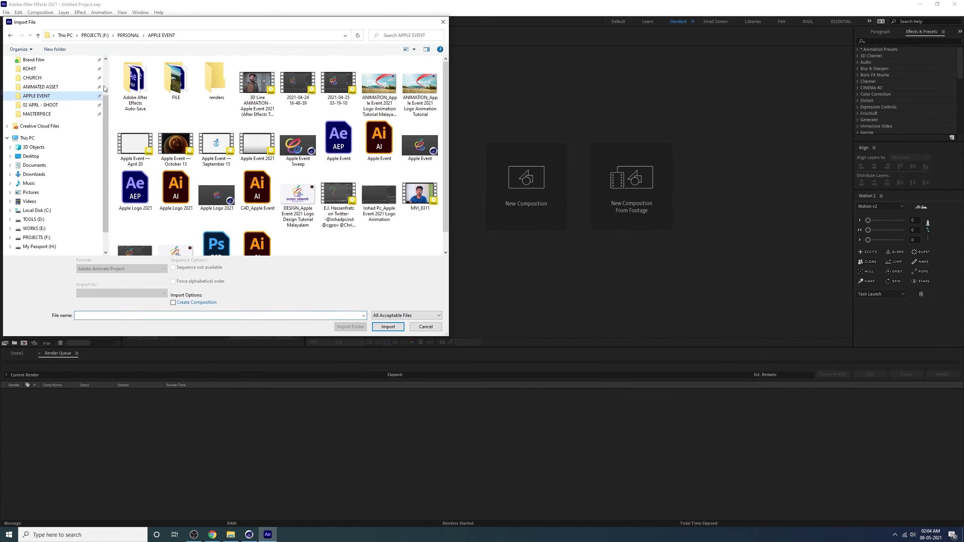
{"action": "double_click", "coordinate": [175, 83]}
{"action": "double_click", "coordinate": [155, 87]}
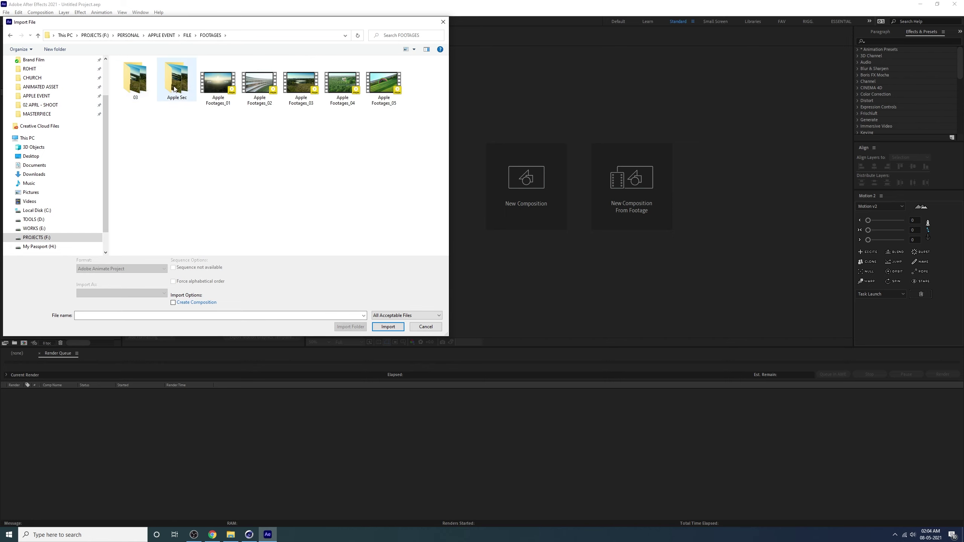
{"action": "double_click", "coordinate": [175, 89]}
{"action": "left_click", "coordinate": [135, 84]}
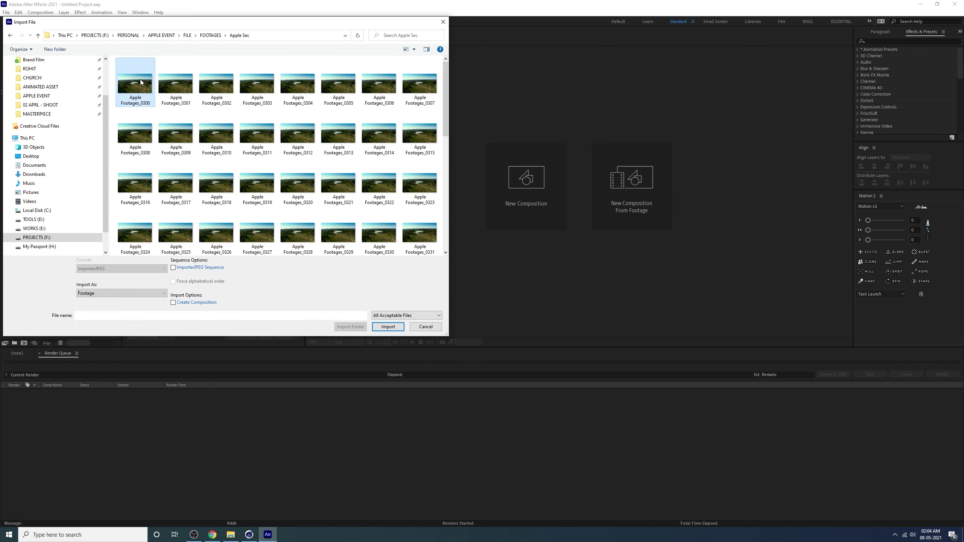
{"action": "left_click", "coordinate": [190, 271]}
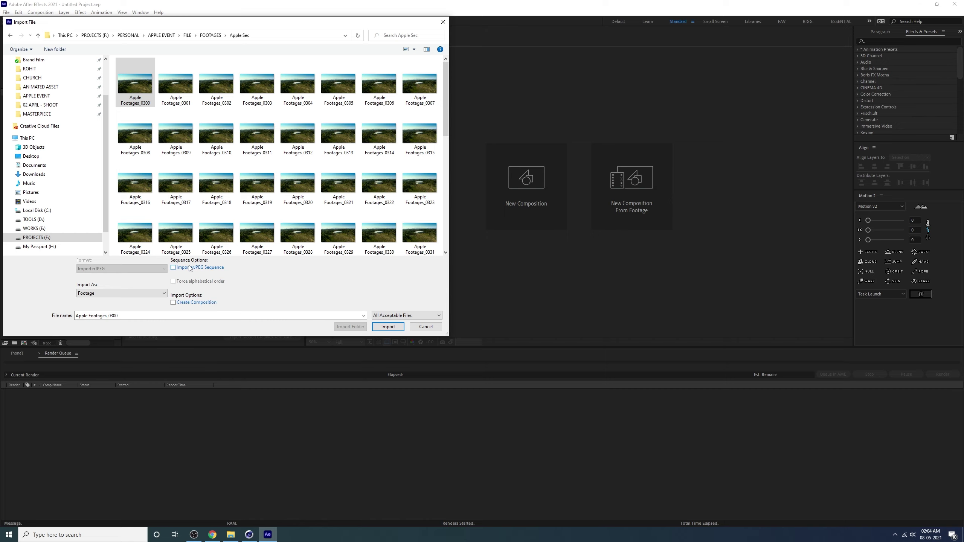
{"action": "left_click", "coordinate": [190, 269]}
{"action": "left_click", "coordinate": [385, 327]}
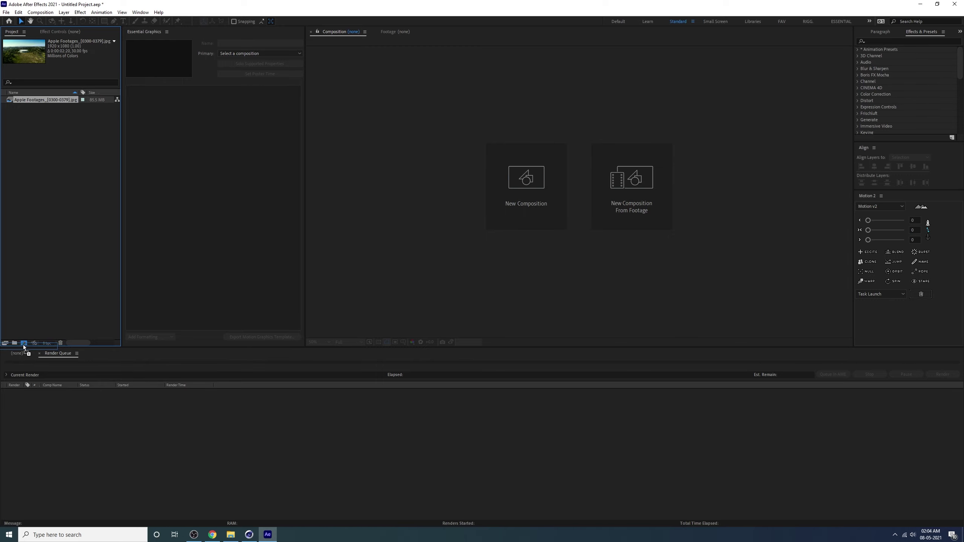
Create an Apple Footages composition from the sequence and preview it from the first frame
{"action": "left_click_drag", "start_coordinate": [22, 345], "coordinate": [22, 346]}
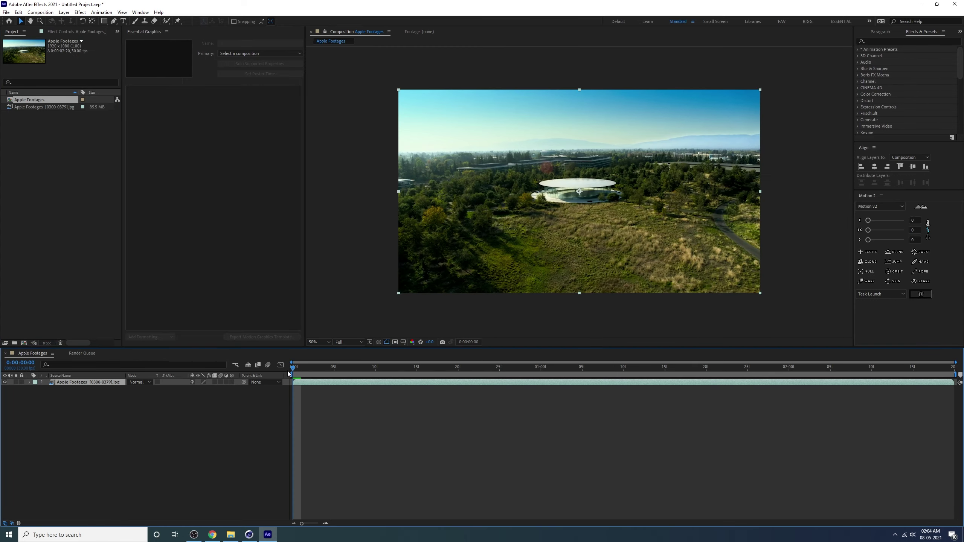
{"action": "left_click_drag", "start_coordinate": [289, 367], "coordinate": [359, 367]}
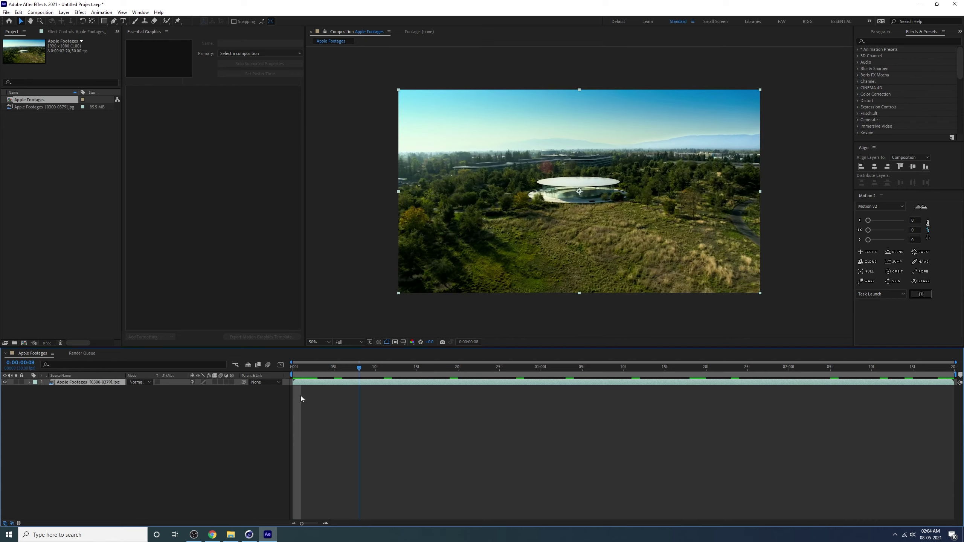
{"action": "key", "text": "Home"}
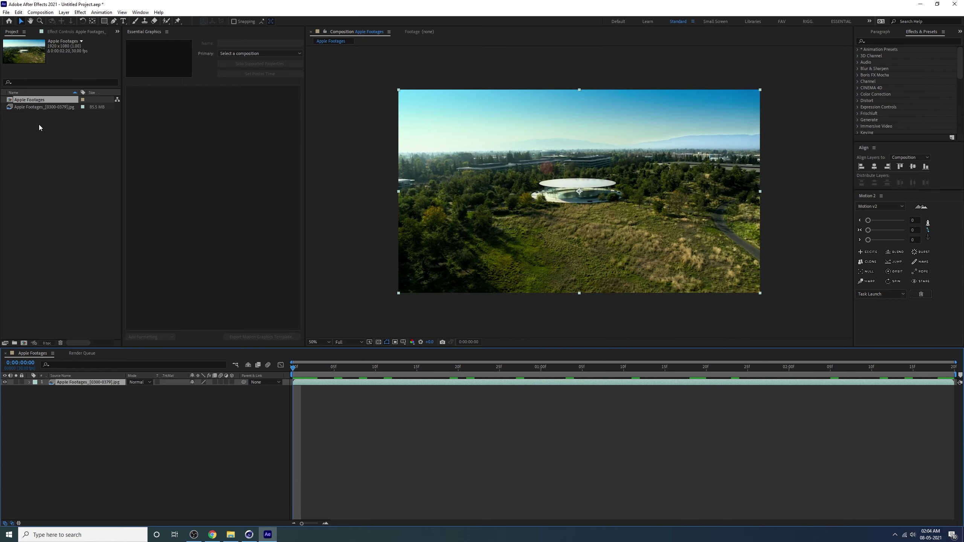
{"action": "left_click", "coordinate": [230, 535]}
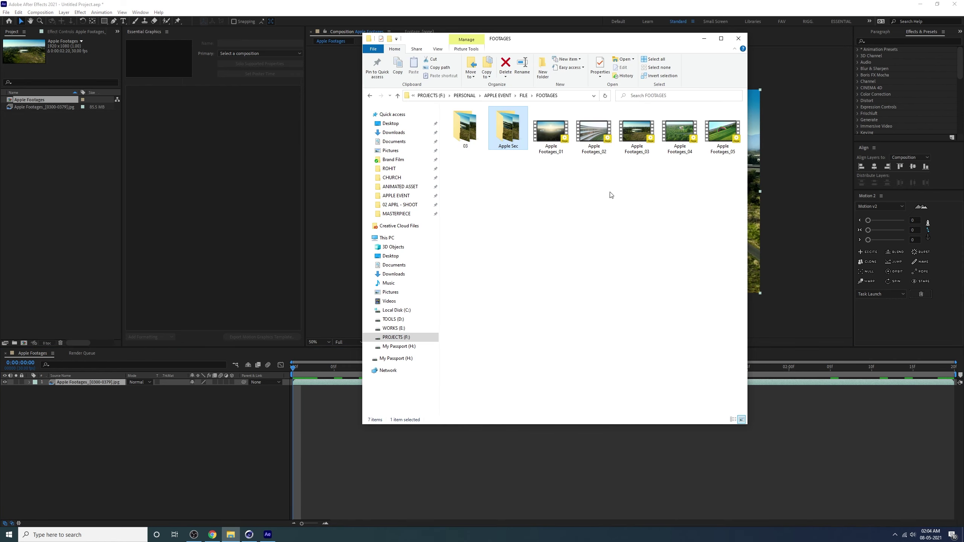
Drag Live Action v2 from the FILE folder into the After Effects Project panel
{"action": "left_click", "coordinate": [523, 96]}
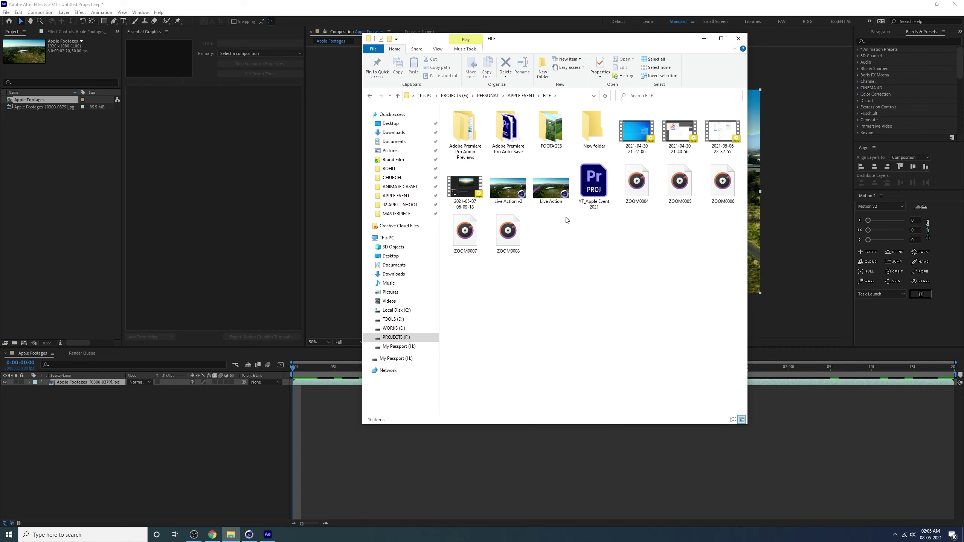
{"action": "left_click", "coordinate": [519, 191]}
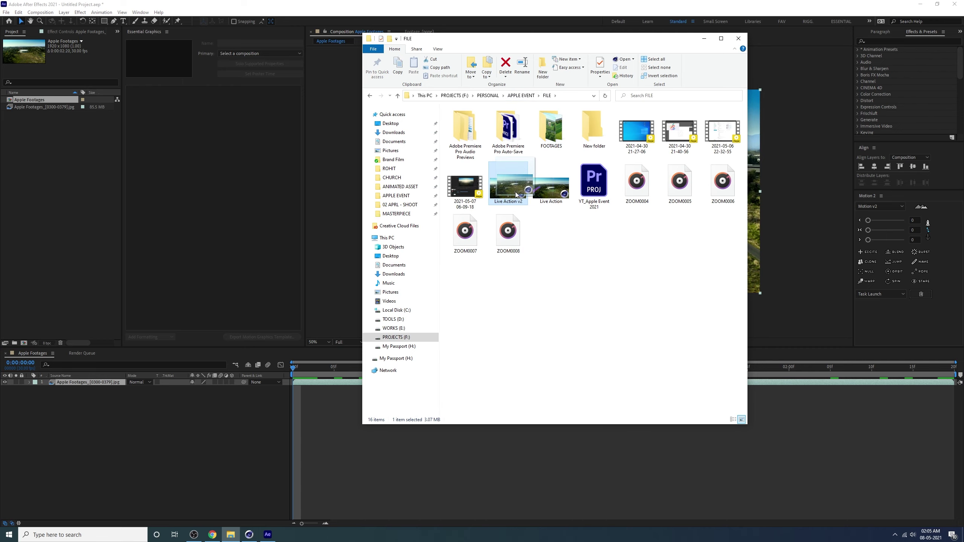
{"action": "left_click_drag", "start_coordinate": [507, 190], "coordinate": [48, 202]}
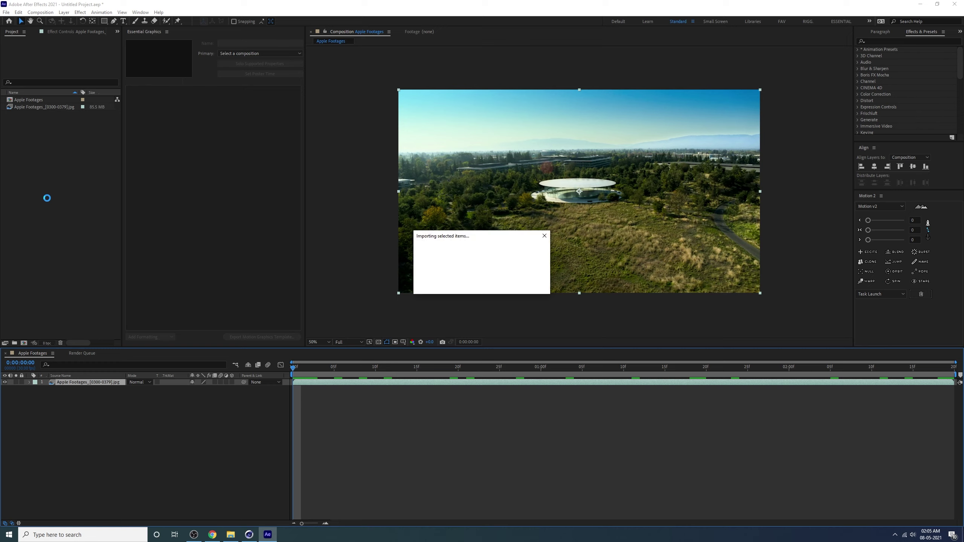
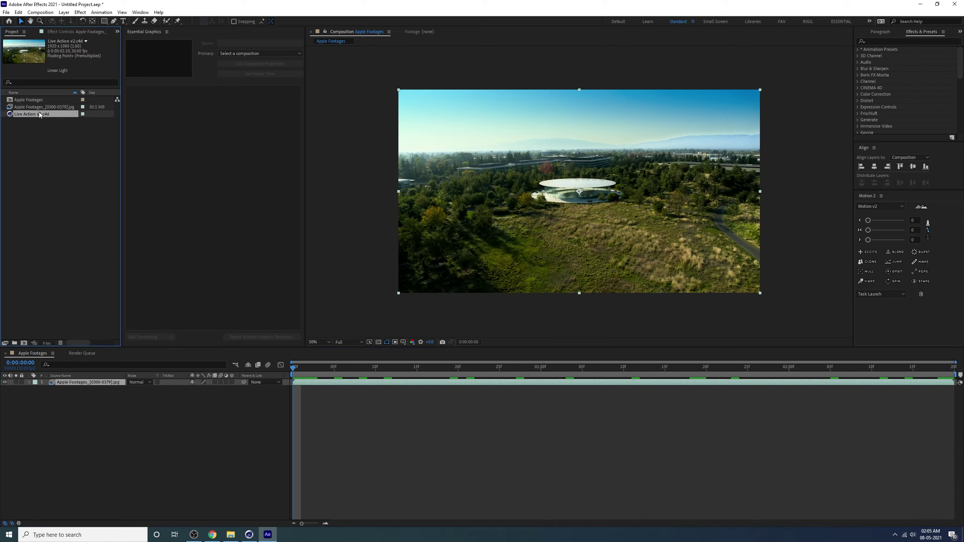
Place Live Action v2.c4d as a Cineware layer above the Apple Footages footage
{"action": "left_click_drag", "start_coordinate": [40, 115], "coordinate": [102, 391]}
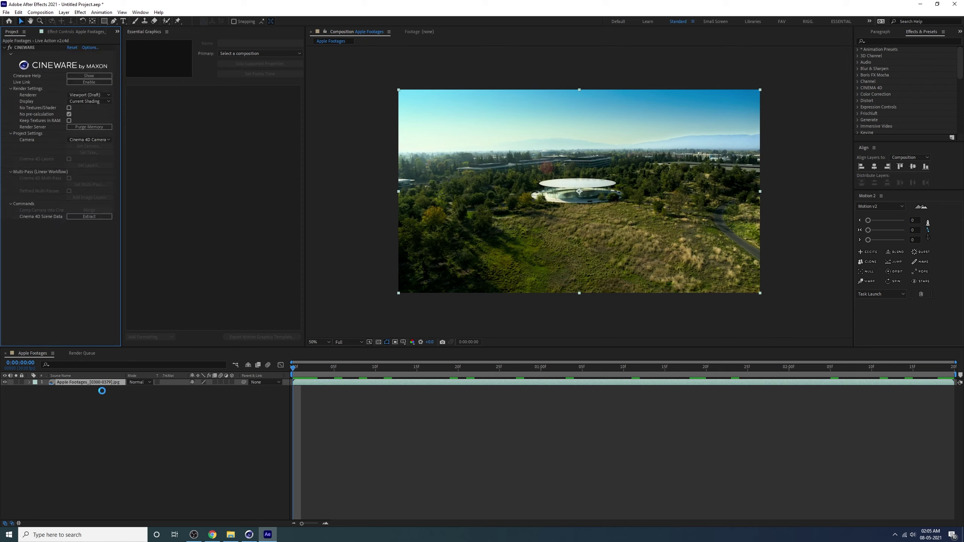
{"action": "left_click", "coordinate": [106, 407]}
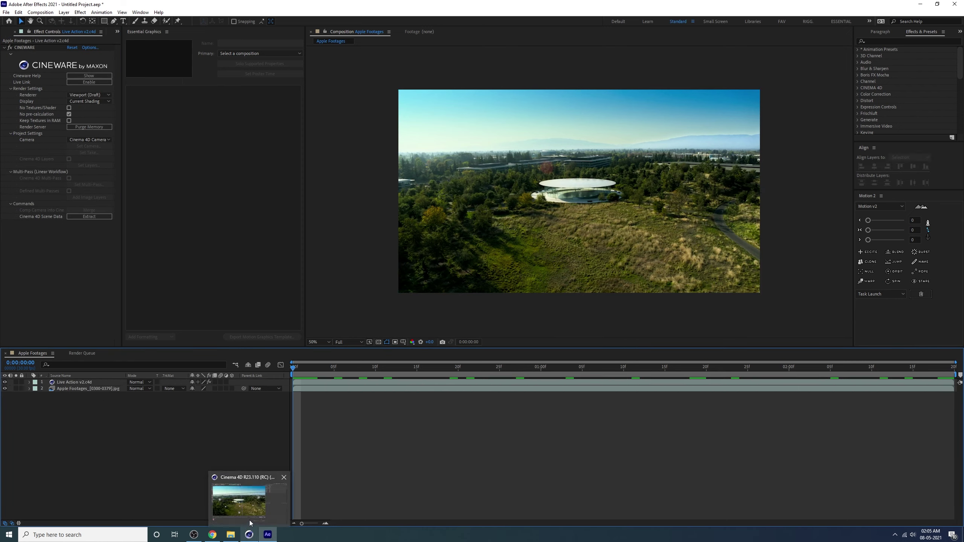
{"action": "left_click", "coordinate": [249, 534]}
Show the Live Action scene's Project Settings to check its FPS
{"action": "left_click", "coordinate": [706, 261]}
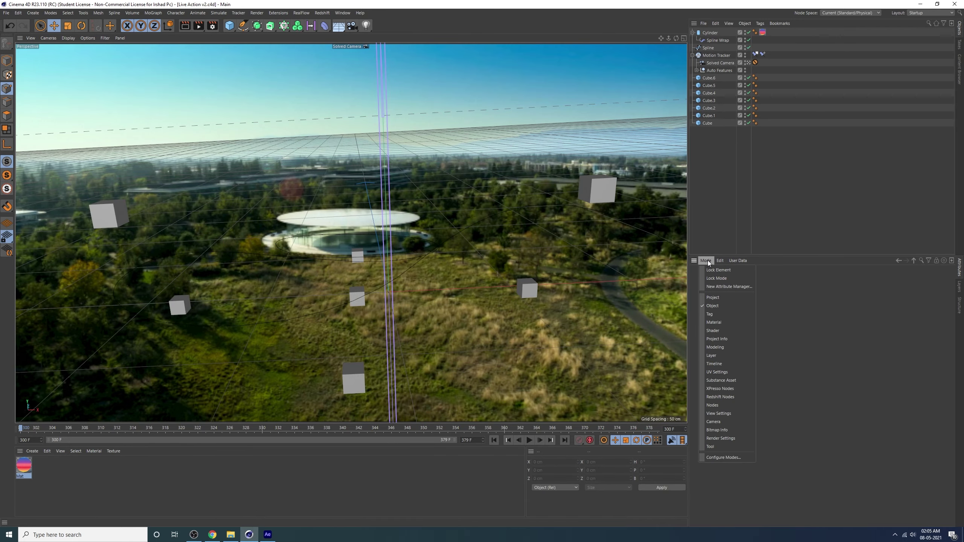
{"action": "left_click", "coordinate": [717, 299]}
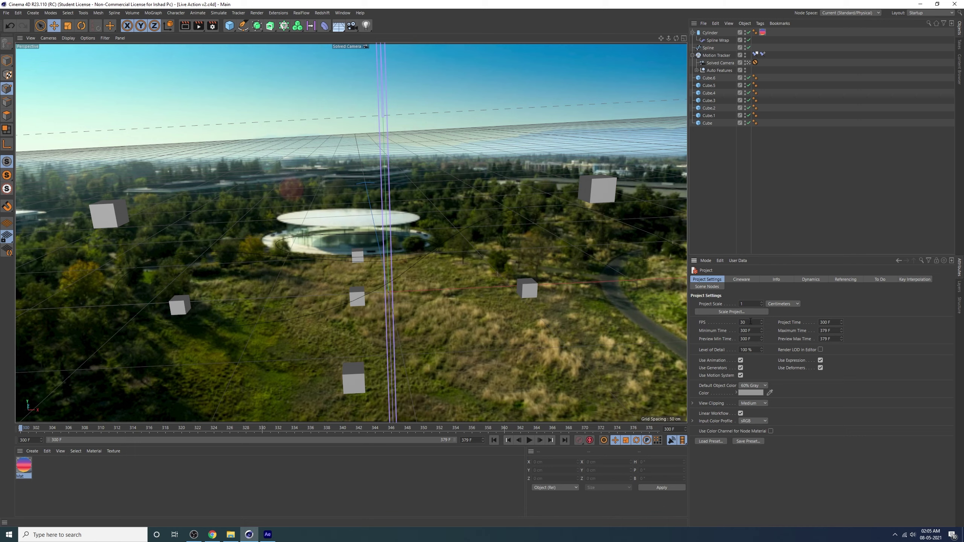
{"action": "left_click", "coordinate": [268, 534]}
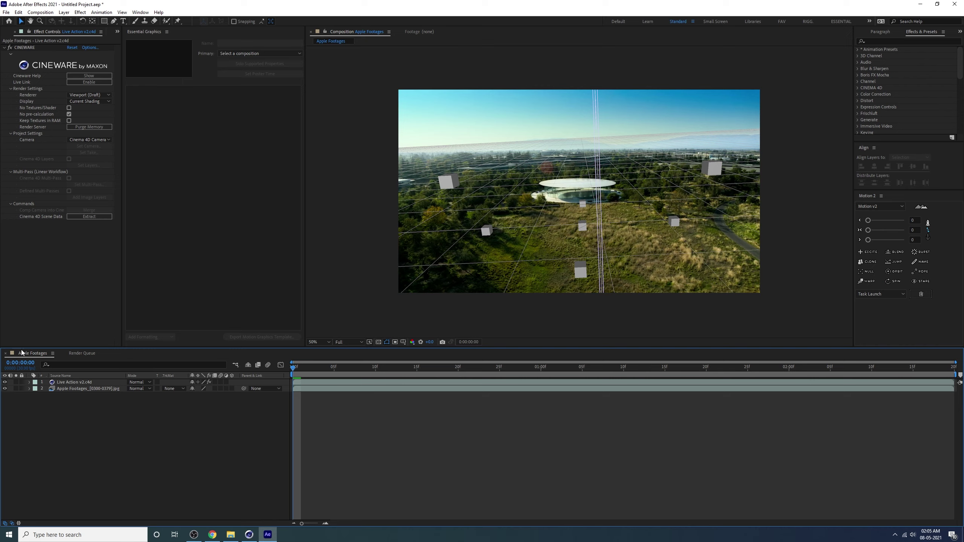
Confirm the composition's 30 fps frame rate and move the playhead to frame 29
{"action": "left_click", "coordinate": [39, 13]}
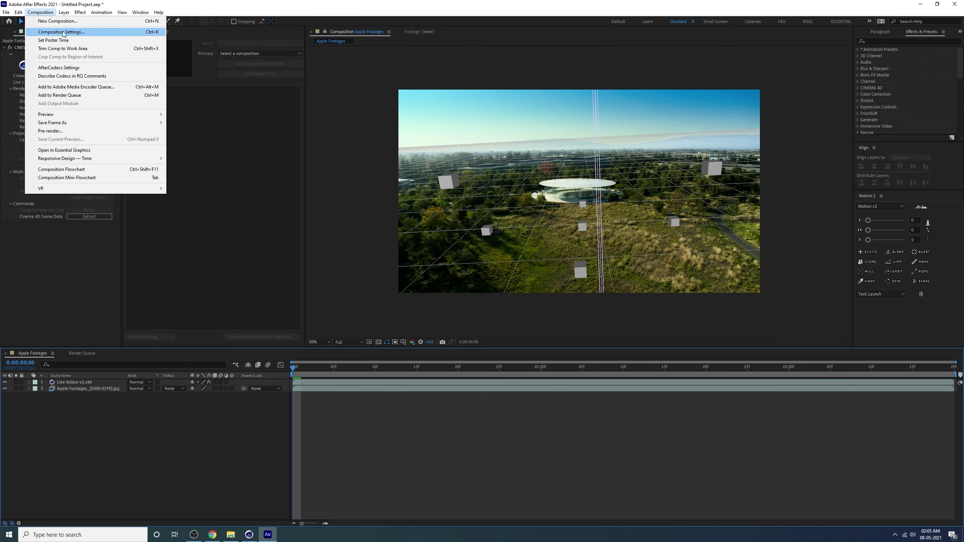
{"action": "left_click", "coordinate": [44, 33]}
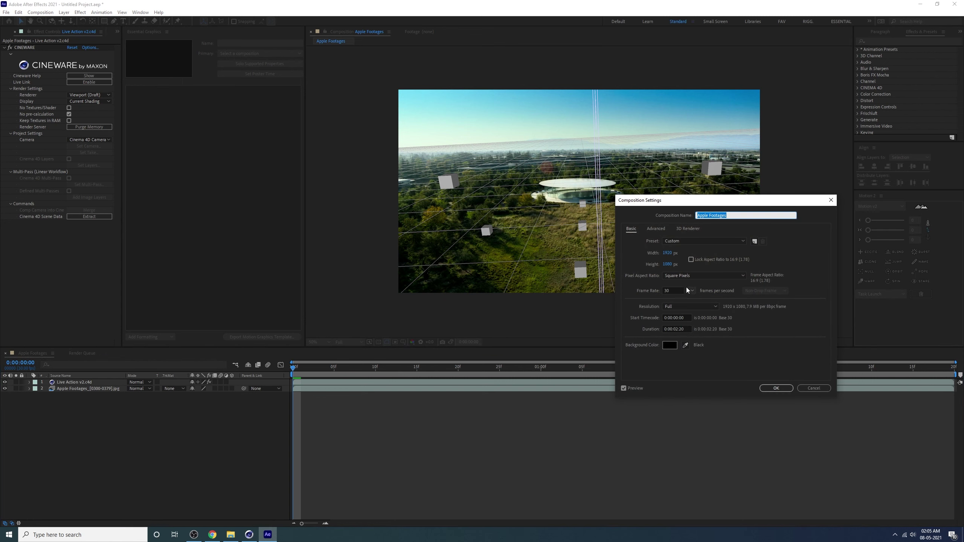
{"action": "double_click", "coordinate": [671, 291]}
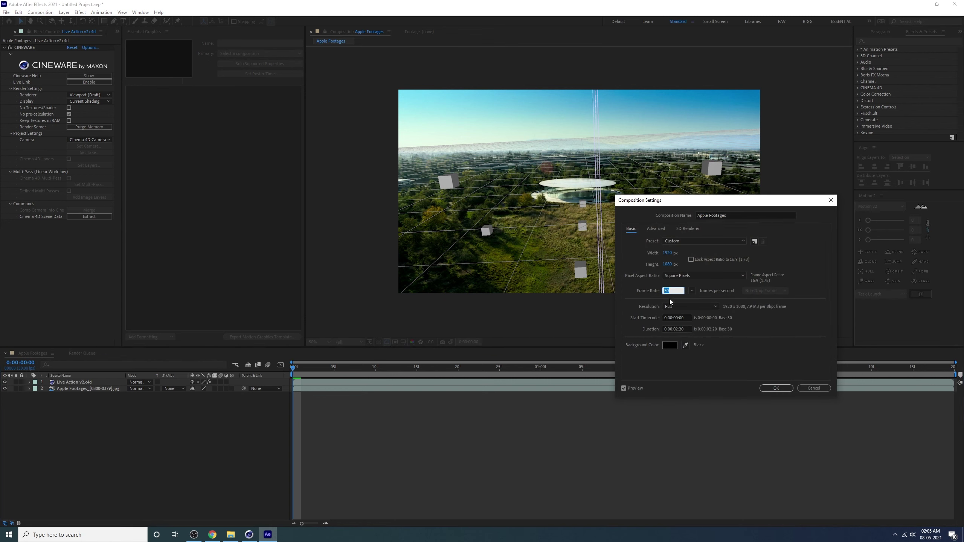
{"action": "left_click", "coordinate": [774, 389]}
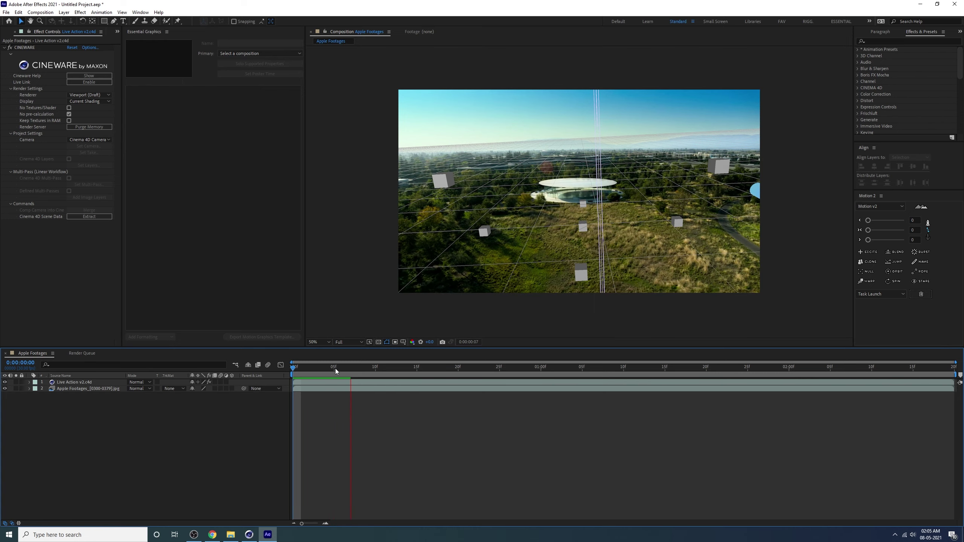
{"action": "left_click_drag", "start_coordinate": [336, 372], "coordinate": [533, 367]}
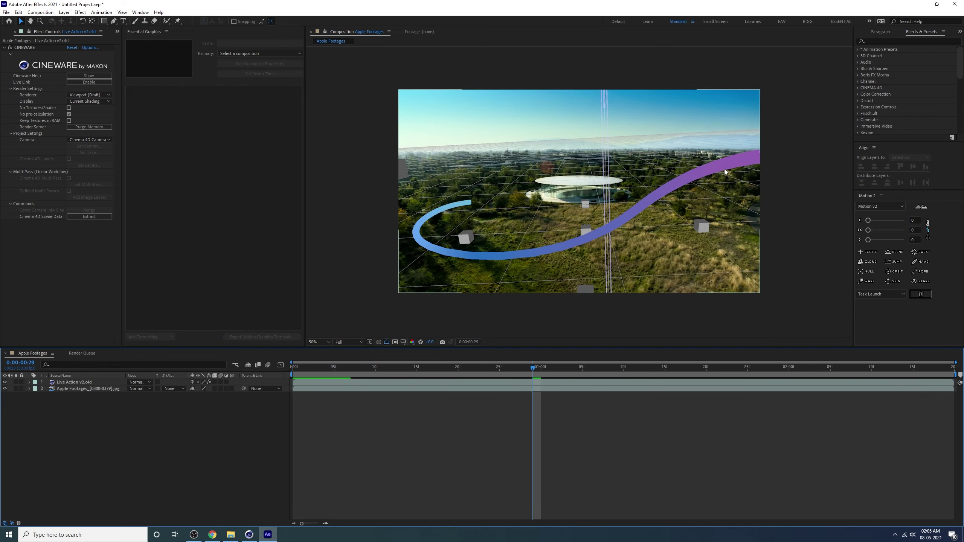
{"action": "key", "text": "alt+Tab"}
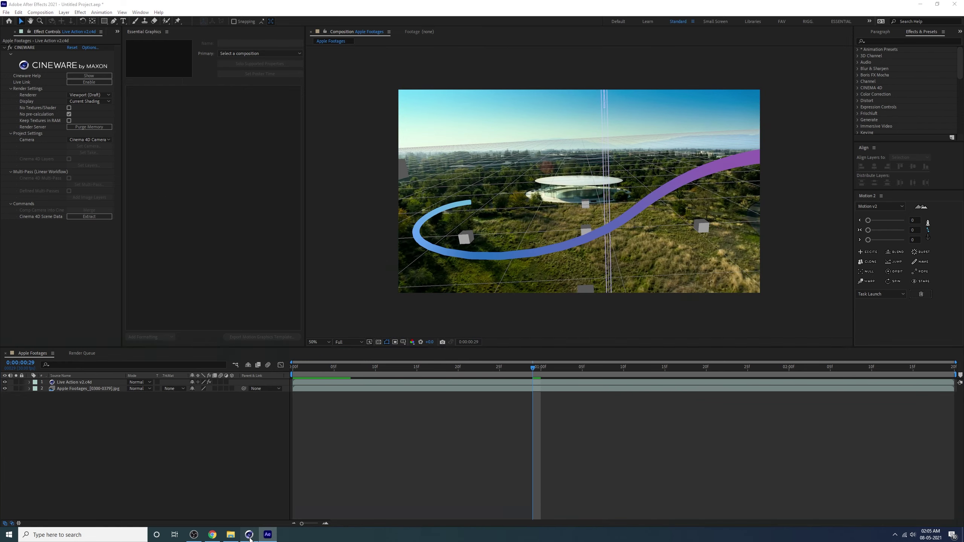
Delete the seven tracking cubes, Cube through Cube.6, from the scene
{"action": "left_click", "coordinate": [710, 78]}
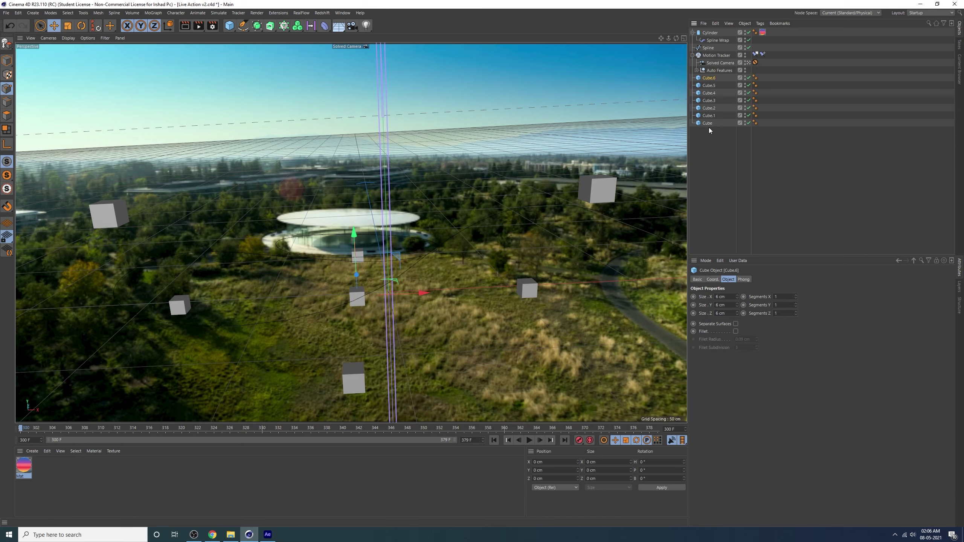
{"action": "left_click", "coordinate": [707, 123], "text": "shift"}
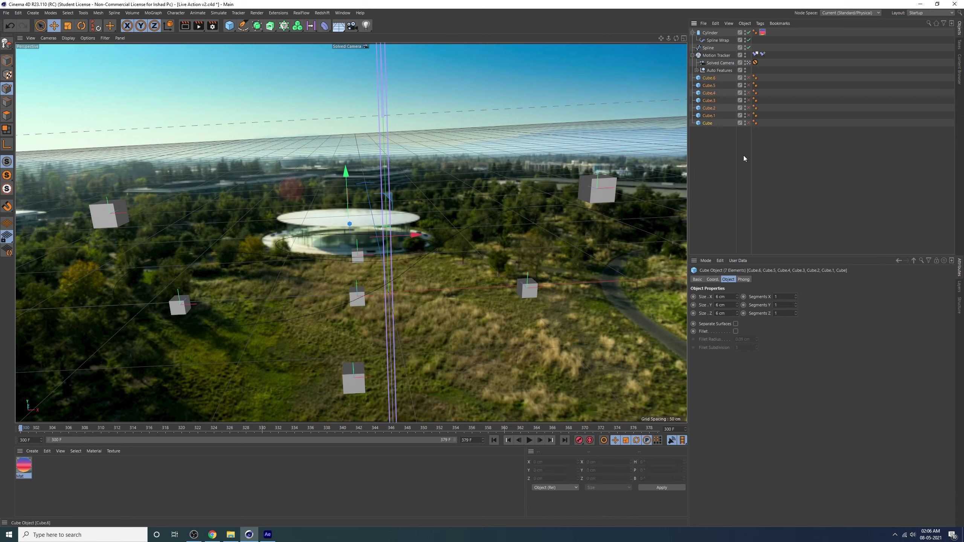
{"action": "left_click", "coordinate": [715, 172]}
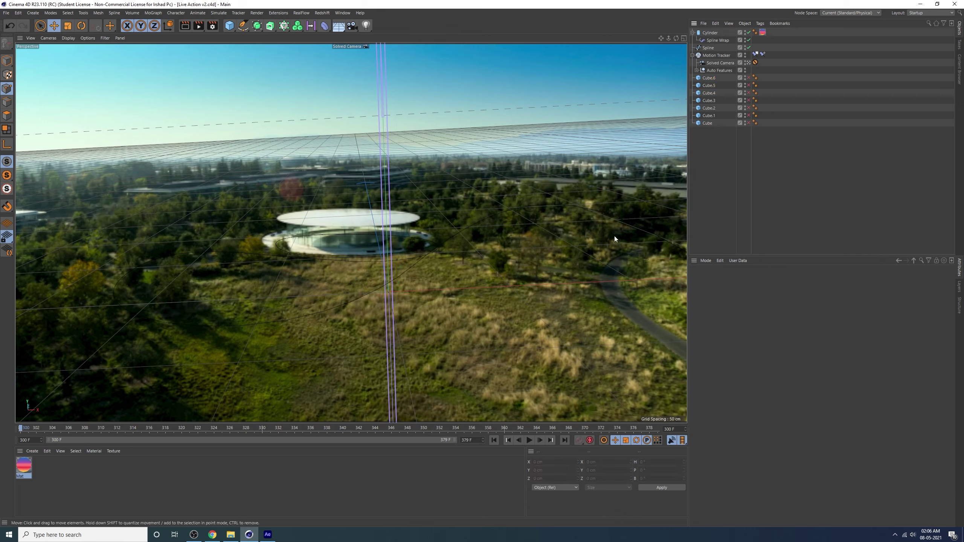
{"action": "key", "text": "alt+Tab"}
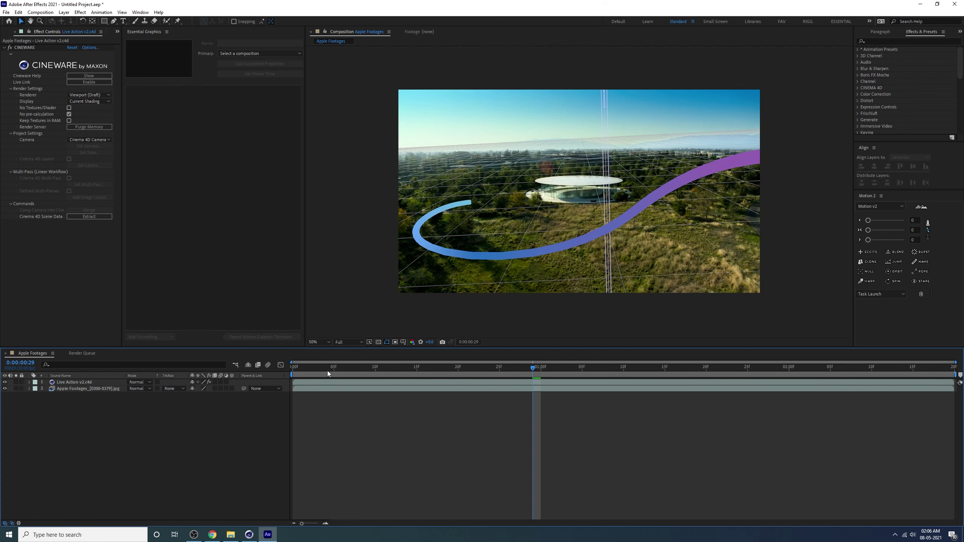
Preview from the start, then switch to the FAV workspace reset to its saved layout
{"action": "key", "text": "Home"}
{"action": "key", "text": "space"}
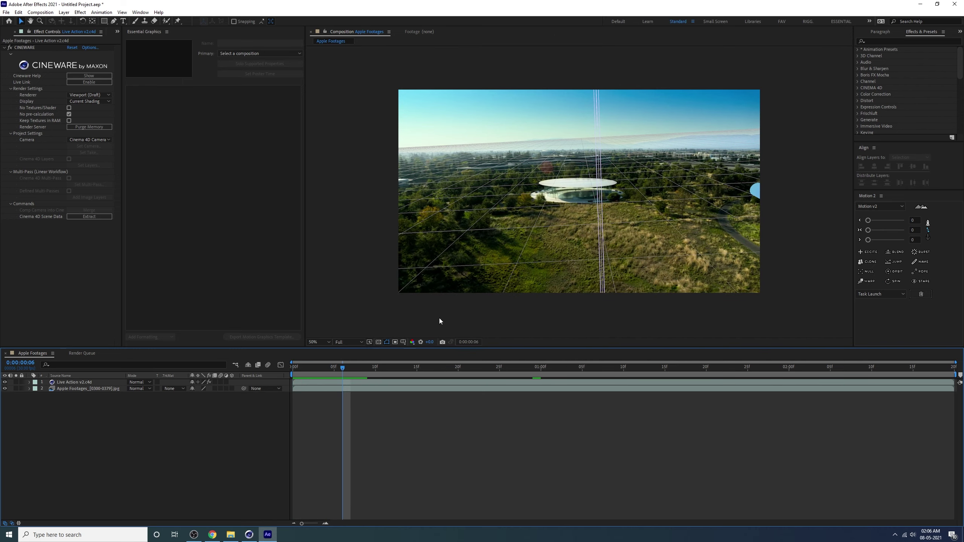
{"action": "left_click", "coordinate": [781, 22]}
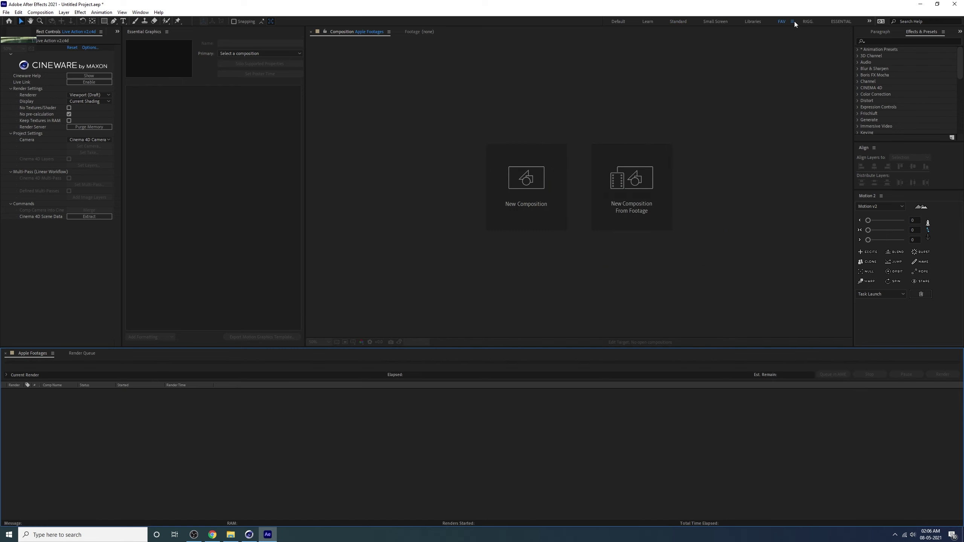
{"action": "left_click", "coordinate": [794, 22]}
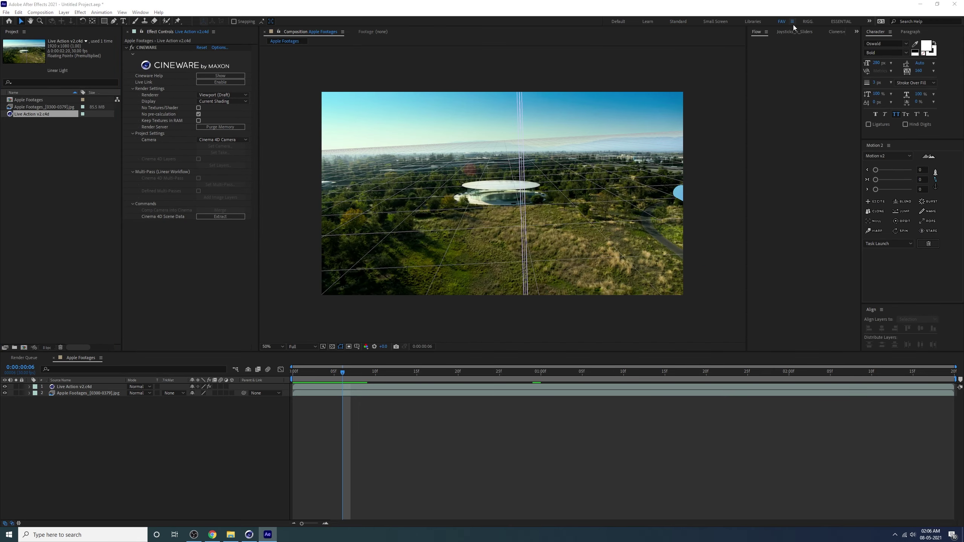
{"action": "left_click", "coordinate": [794, 24]}
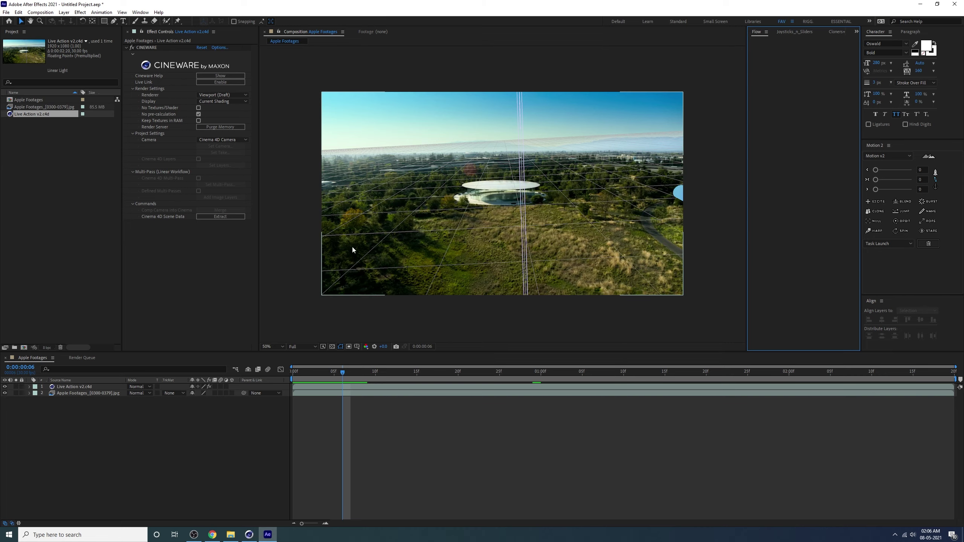
Widen the Effect Controls panel and replay the ribbon preview, stopping on the Live Action layer
{"action": "left_click_drag", "start_coordinate": [260, 234], "coordinate": [275, 234]}
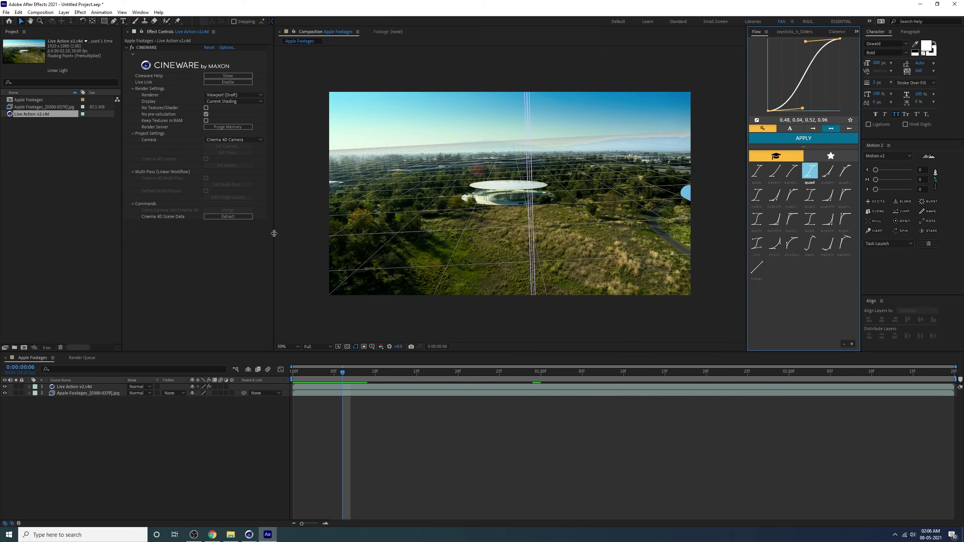
{"action": "left_click_drag", "start_coordinate": [343, 369], "coordinate": [295, 389]}
{"action": "key", "text": "space"}
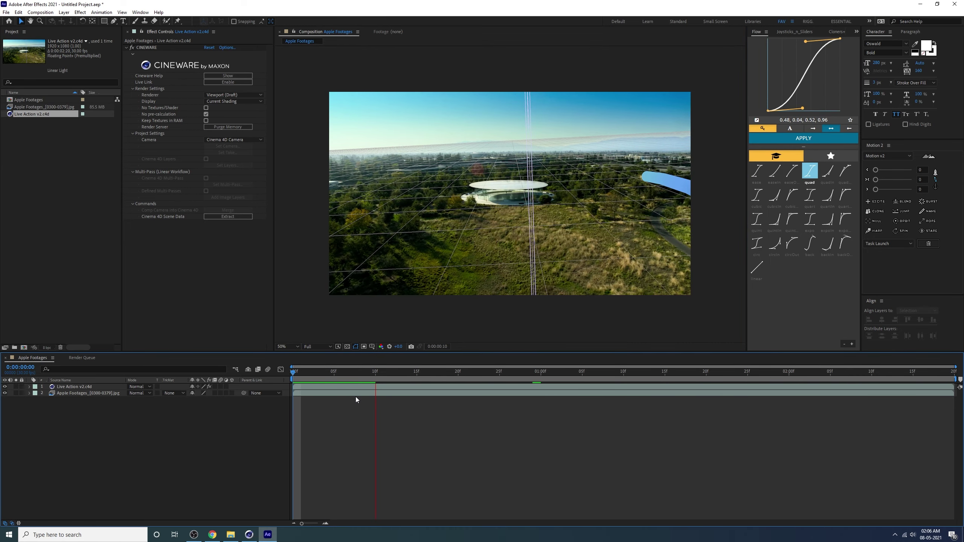
{"action": "left_click", "coordinate": [376, 387]}
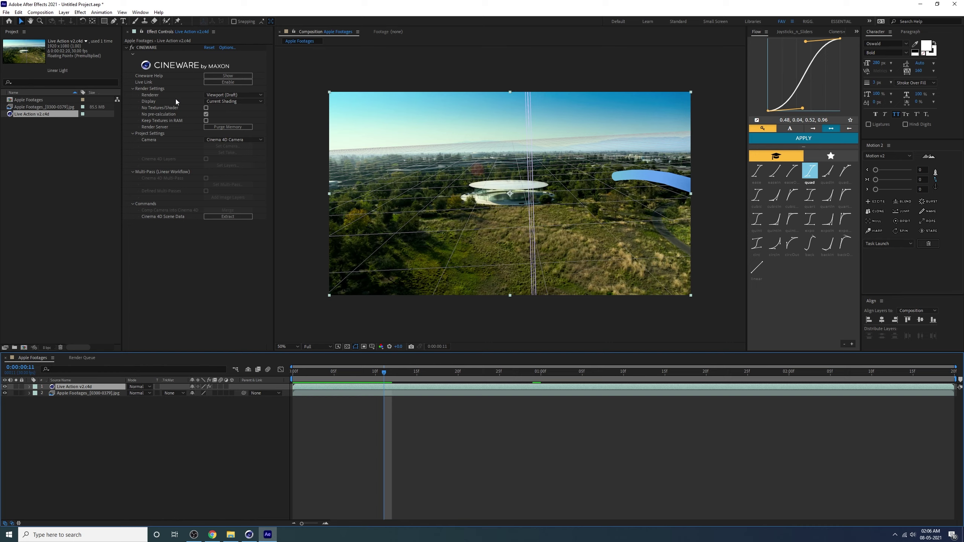
{"action": "left_click", "coordinate": [154, 95]}
{"action": "left_click", "coordinate": [224, 94]}
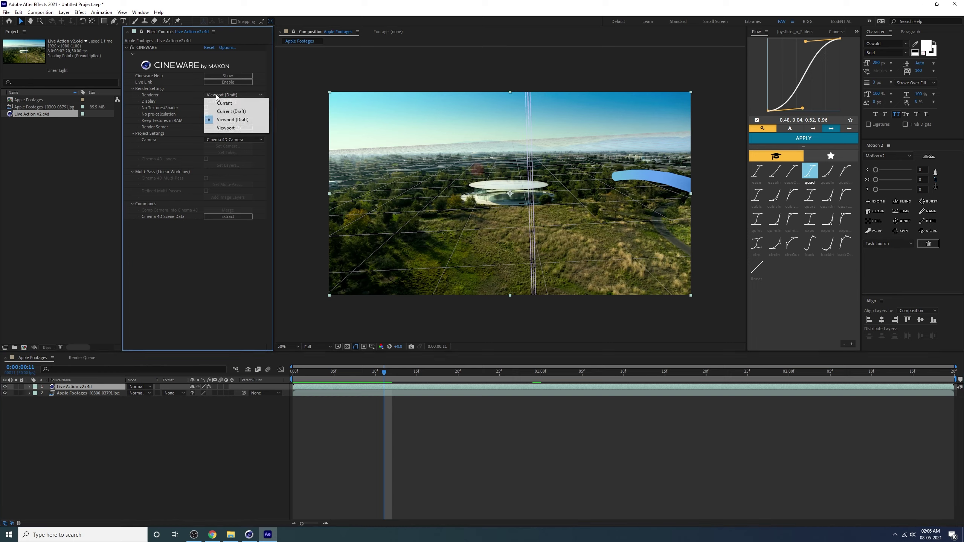
{"action": "left_click", "coordinate": [229, 103]}
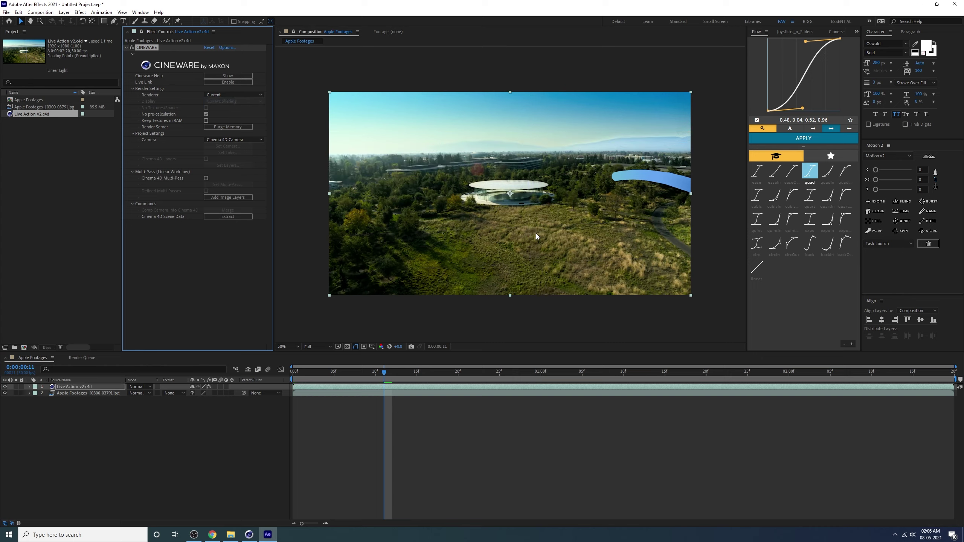
{"action": "left_click", "coordinate": [297, 417]}
{"action": "key", "text": "space"}
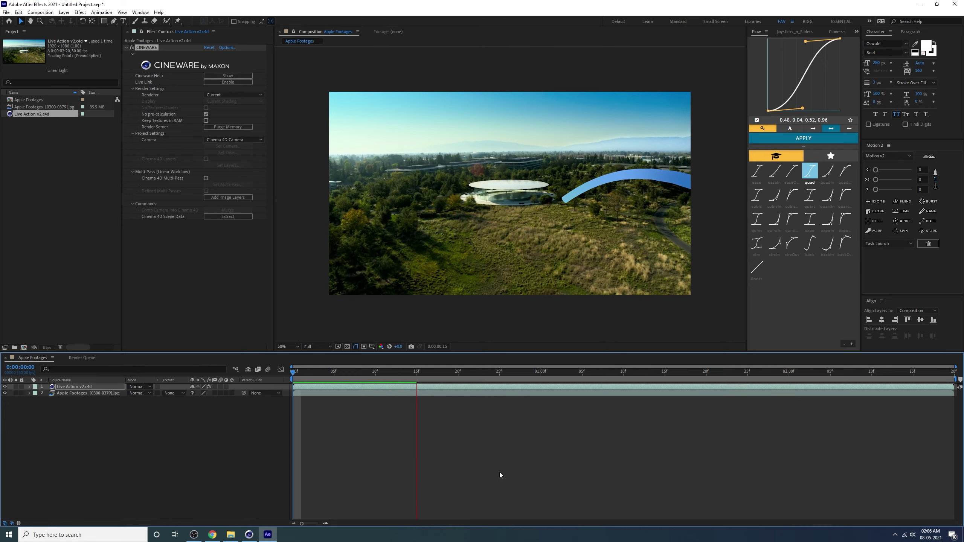
{"action": "left_click", "coordinate": [422, 371]}
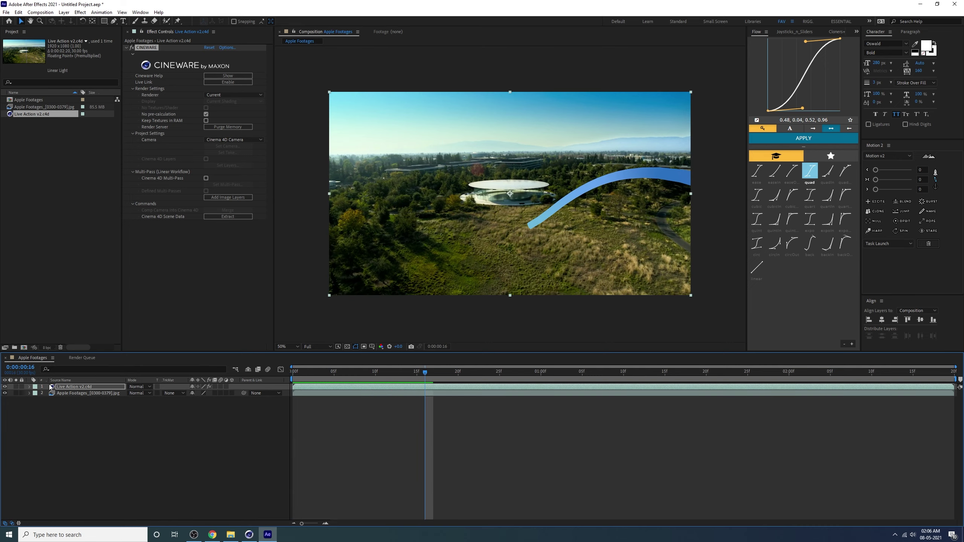
{"action": "left_click", "coordinate": [5, 394]}
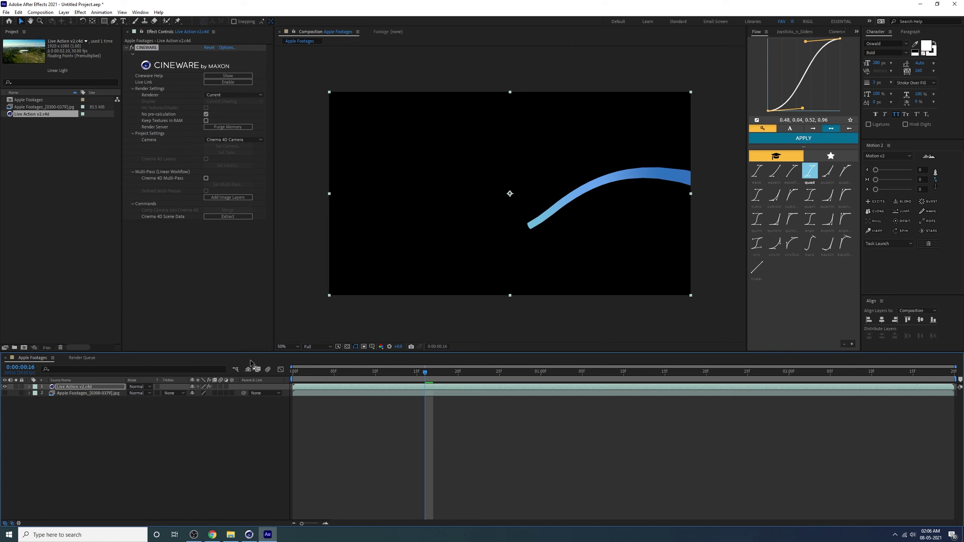
{"action": "left_click", "coordinate": [347, 347]}
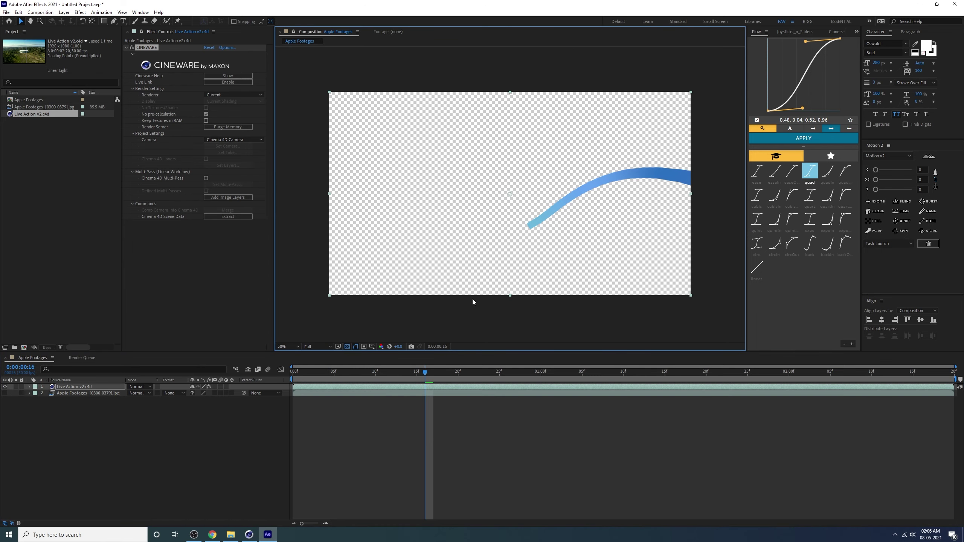
{"action": "left_click", "coordinate": [346, 347]}
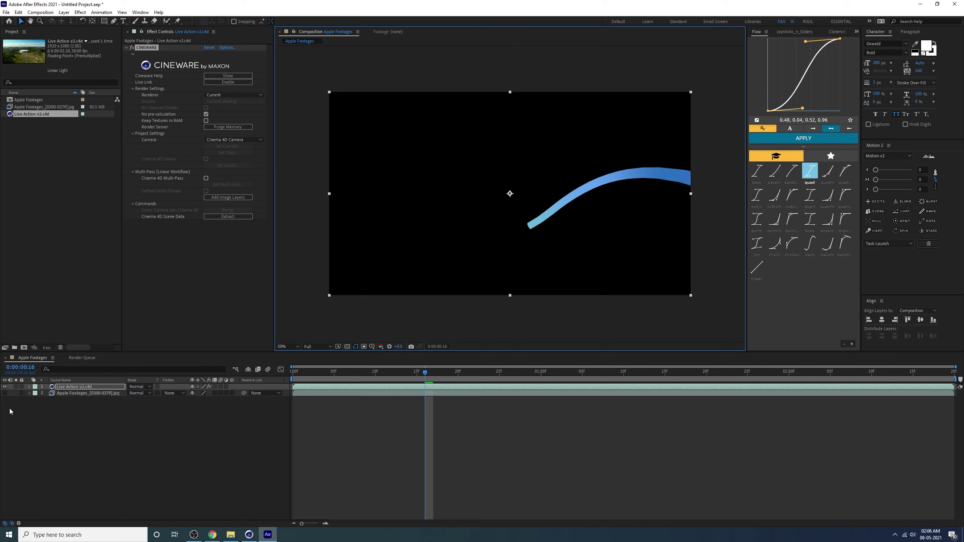
{"action": "left_click", "coordinate": [5, 394]}
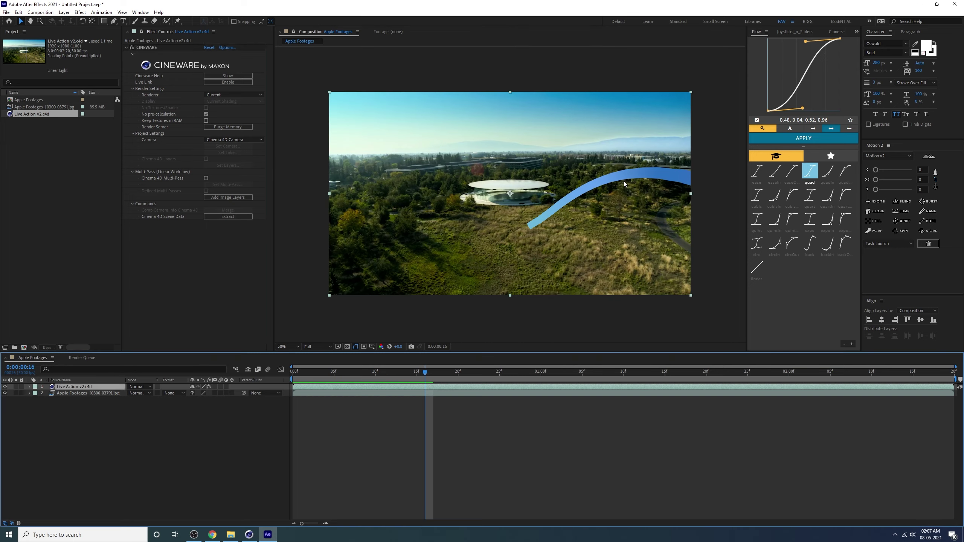
Set the ribbon layer's Opacity to 90%, after trying 53% and 85%
{"action": "key", "text": "t"}
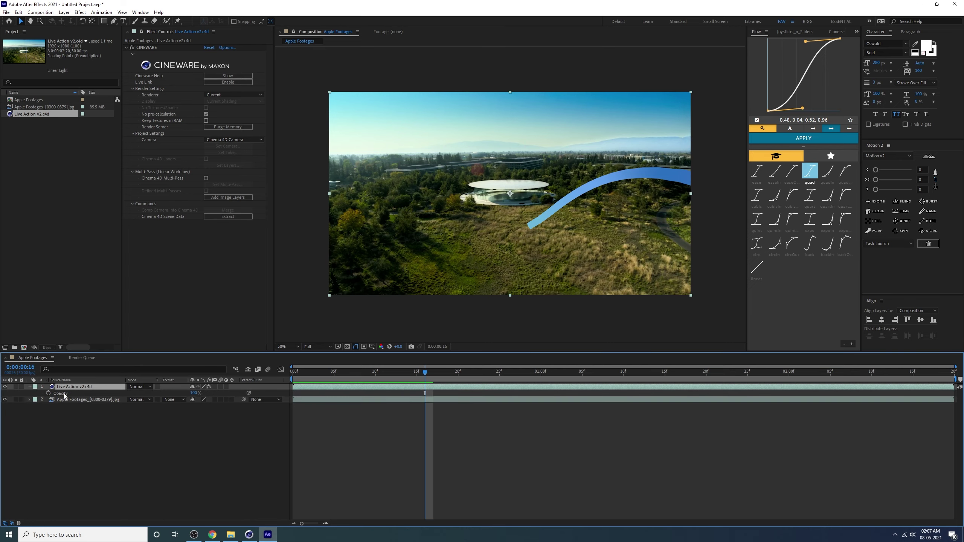
{"action": "key", "text": "Return"}
{"action": "left_click", "coordinate": [193, 393]}
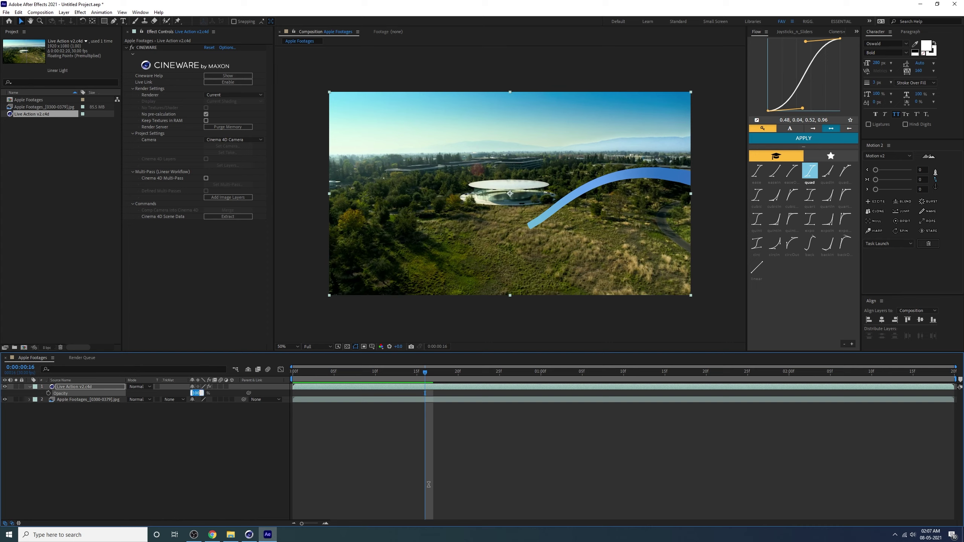
{"action": "type", "text": "5"}
{"action": "type", "text": "3"}
{"action": "key", "text": "Return"}
{"action": "left_click", "coordinate": [194, 393]}
{"action": "type", "text": "85"}
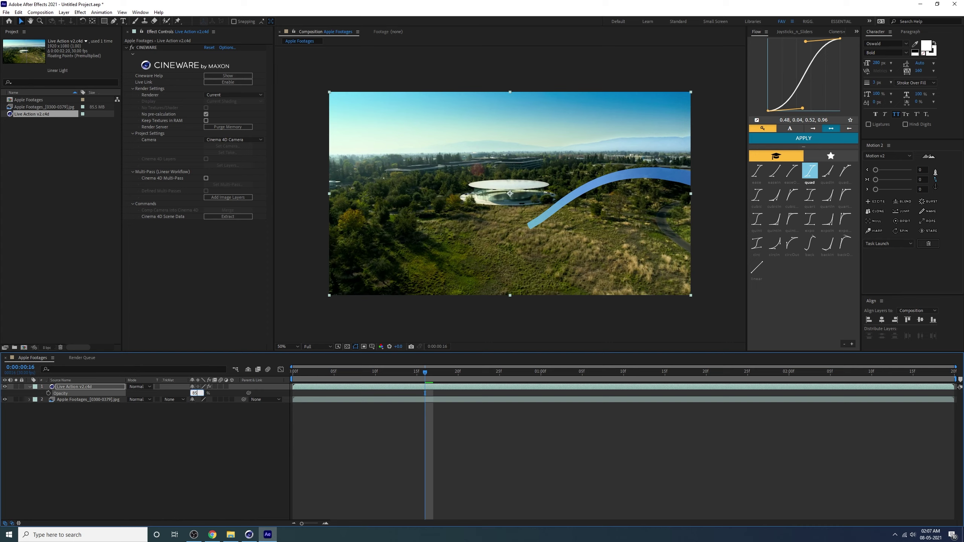
{"action": "key", "text": "Return"}
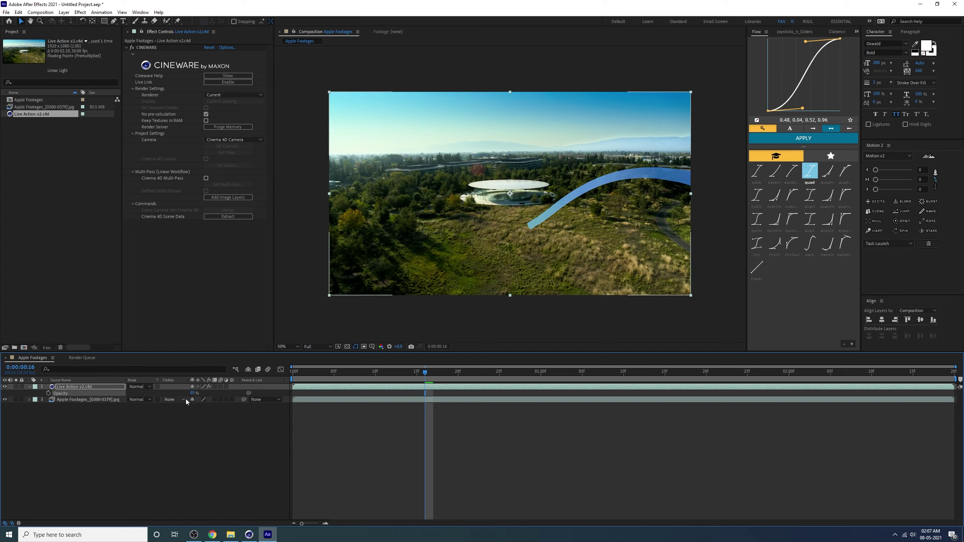
{"action": "left_click", "coordinate": [193, 393]}
{"action": "type", "text": "90"}
{"action": "key", "text": "Return"}
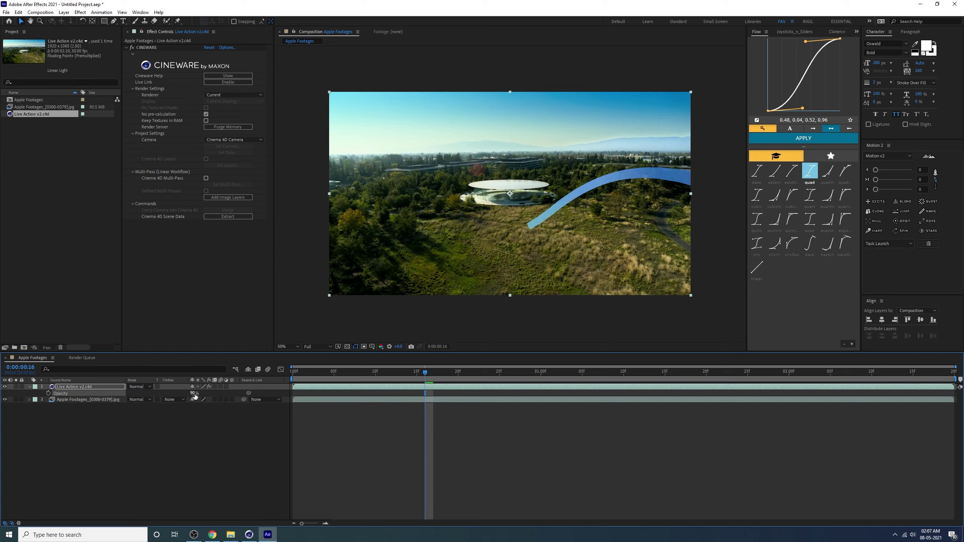
Preview the composite with the ribbon at 90% opacity
{"action": "left_click", "coordinate": [404, 483]}
{"action": "key", "text": "space"}
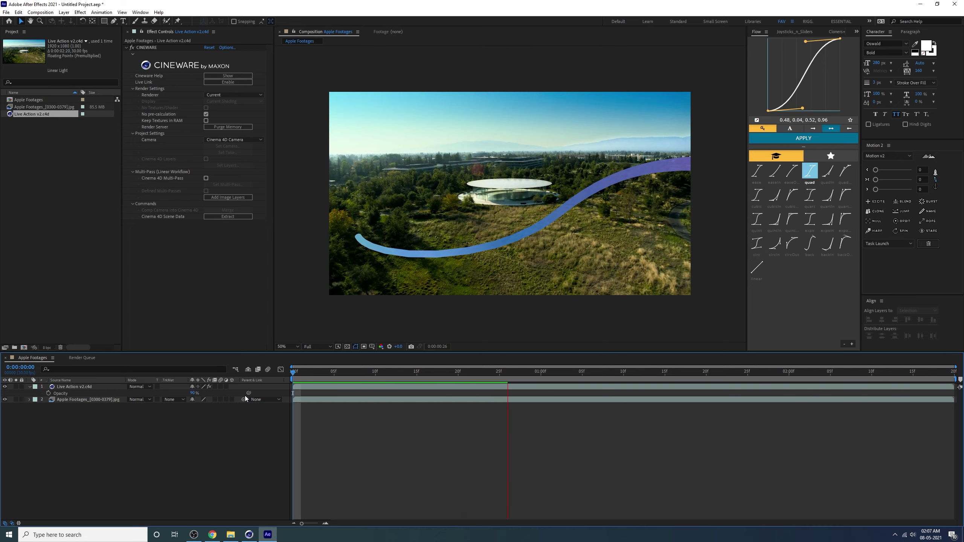
{"action": "key", "text": "space"}
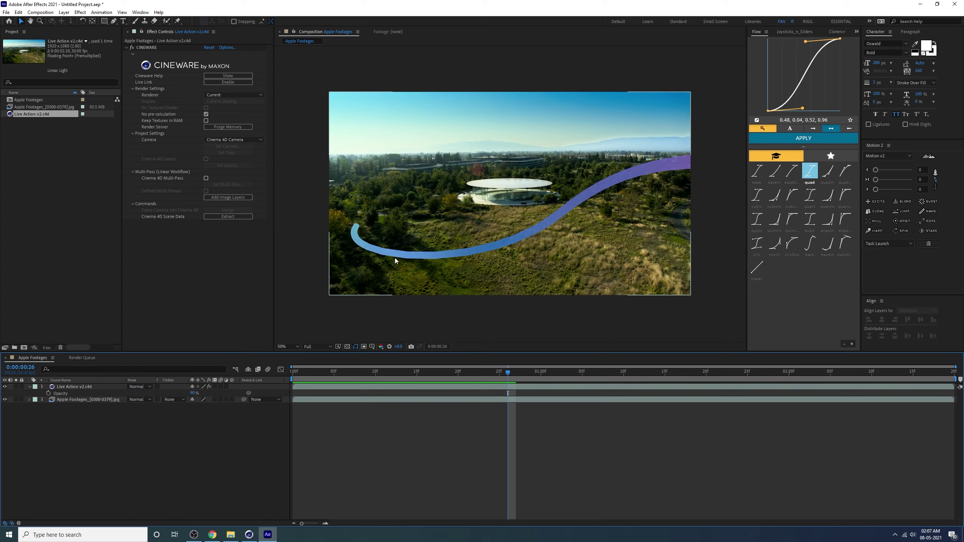
{"action": "left_click", "coordinate": [249, 535]}
Raise the Cylinder's height segments (800 entered) and advance the timeline
{"action": "left_click", "coordinate": [715, 32]}
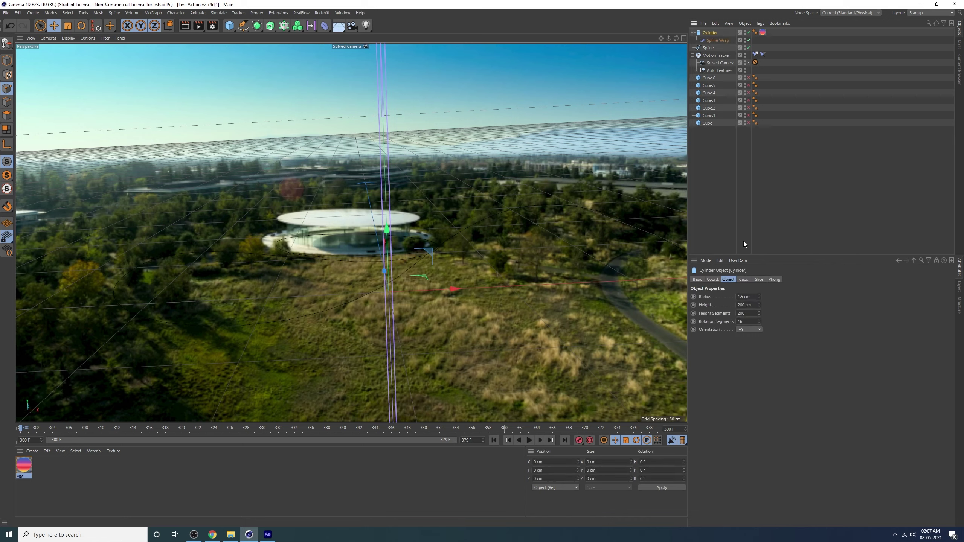
{"action": "left_click", "coordinate": [744, 314]}
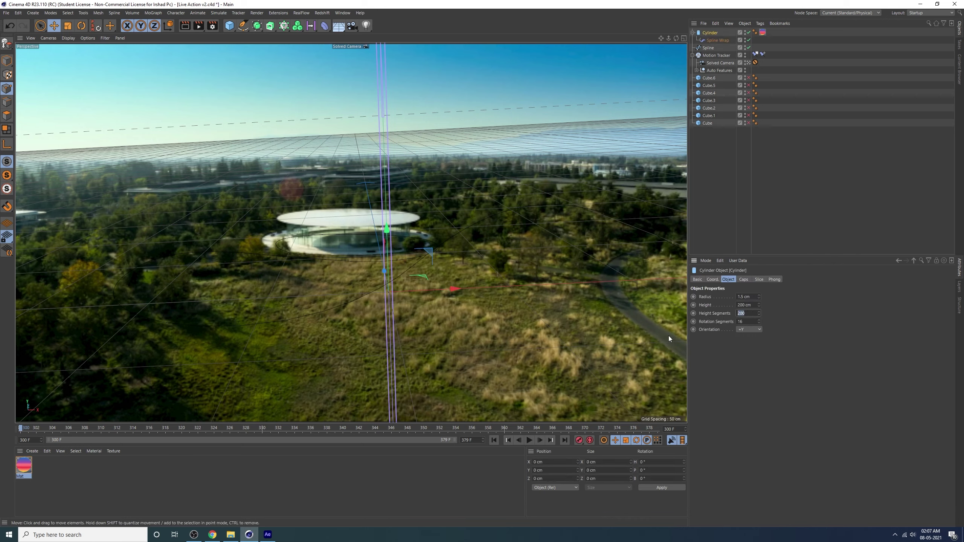
{"action": "type", "text": "800"}
{"action": "left_click_drag", "start_coordinate": [76, 430], "coordinate": [231, 431]}
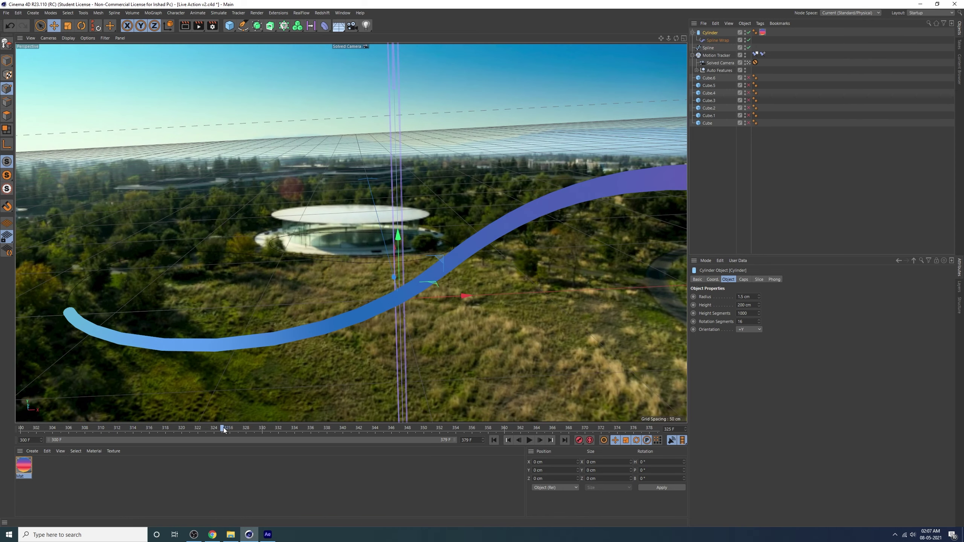
Show the viewport in Gouraud Shading (Lines) and adjust rotation segments, leaving 16
{"action": "key", "text": "n"}
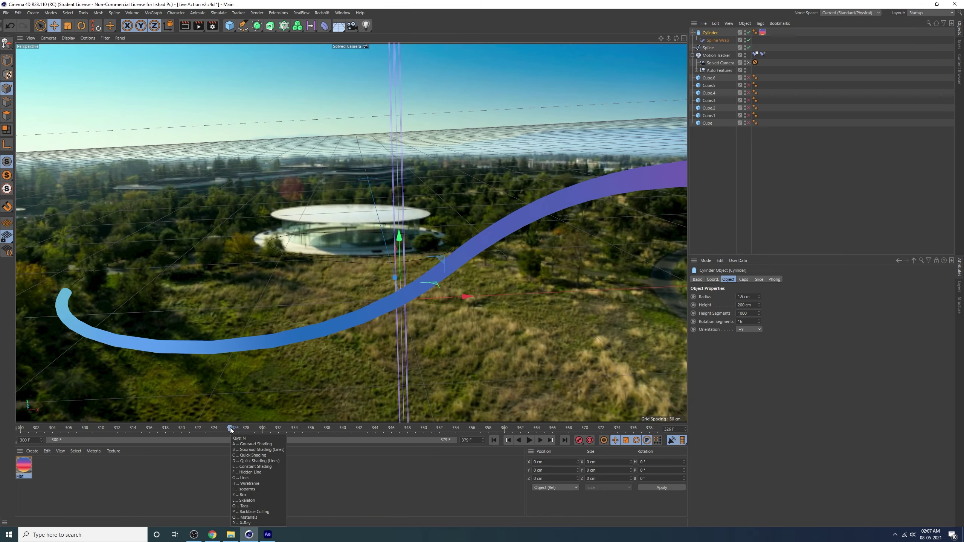
{"action": "key", "text": "b"}
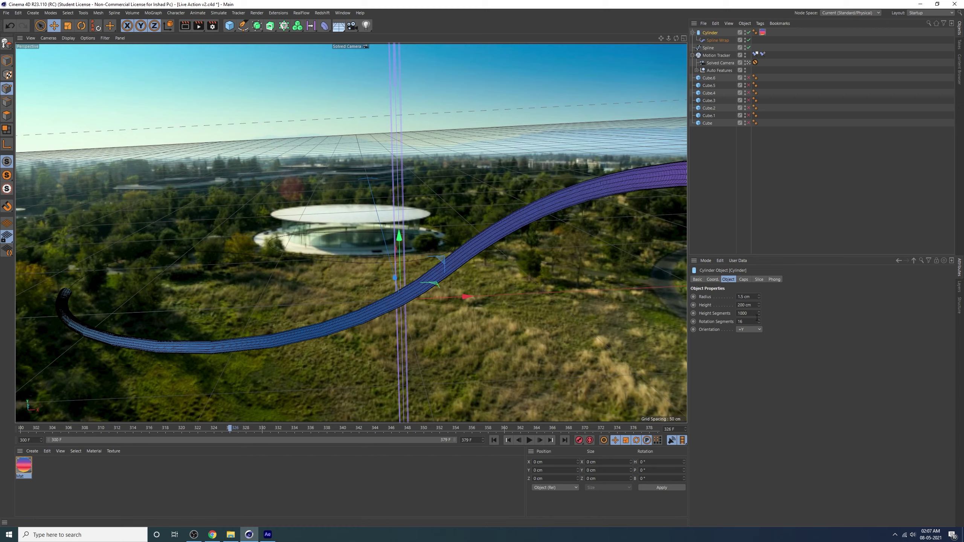
{"action": "left_click_drag", "start_coordinate": [758, 319], "coordinate": [763, 329]}
{"action": "left_click", "coordinate": [721, 41]}
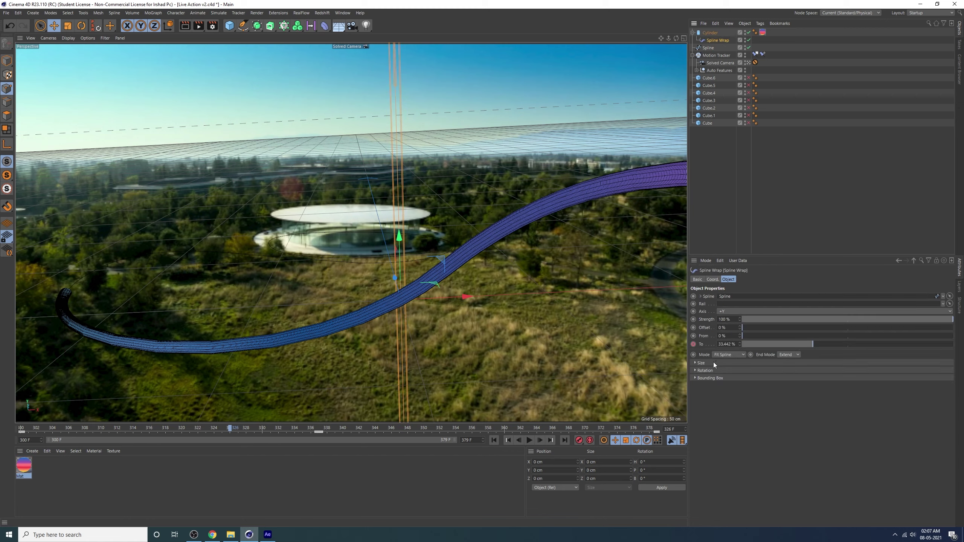
Set the Spline Wrap mode to Keep Length and return to frame 317
{"action": "left_click", "coordinate": [725, 356]}
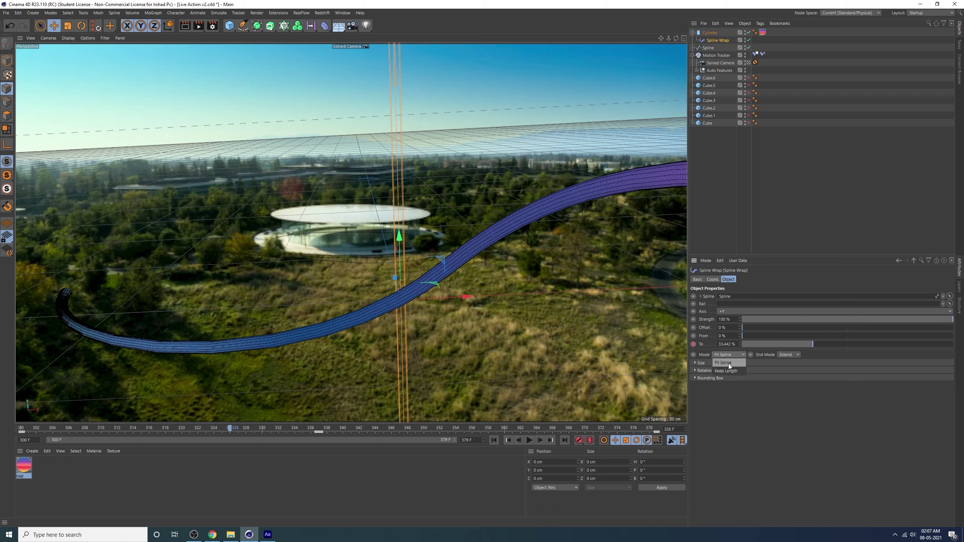
{"action": "left_click", "coordinate": [726, 371]}
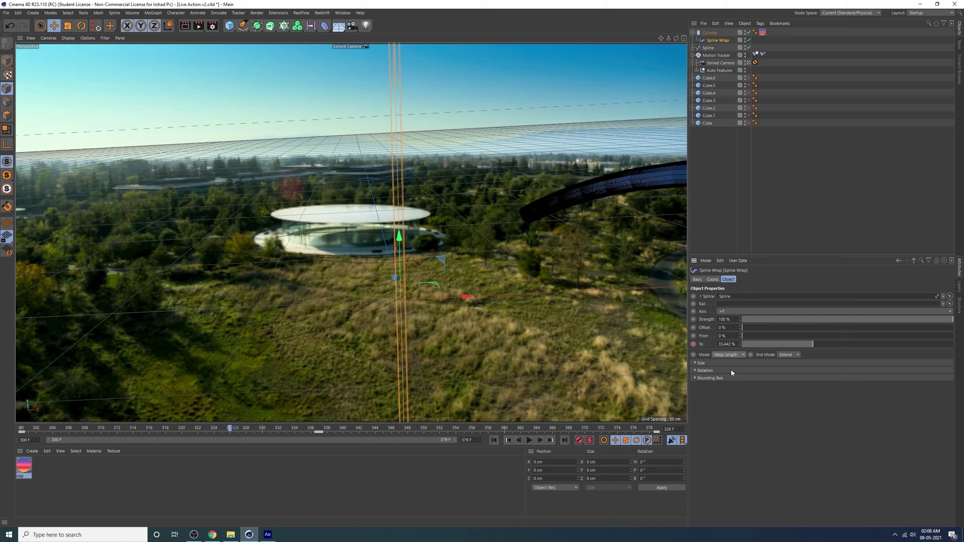
{"action": "mouse_move", "coordinate": [230, 428]}
{"action": "left_mouse_down"}
{"action": "mouse_move", "coordinate": [174, 440]}
{"action": "mouse_move", "coordinate": [348, 436]}
{"action": "left_mouse_up"}
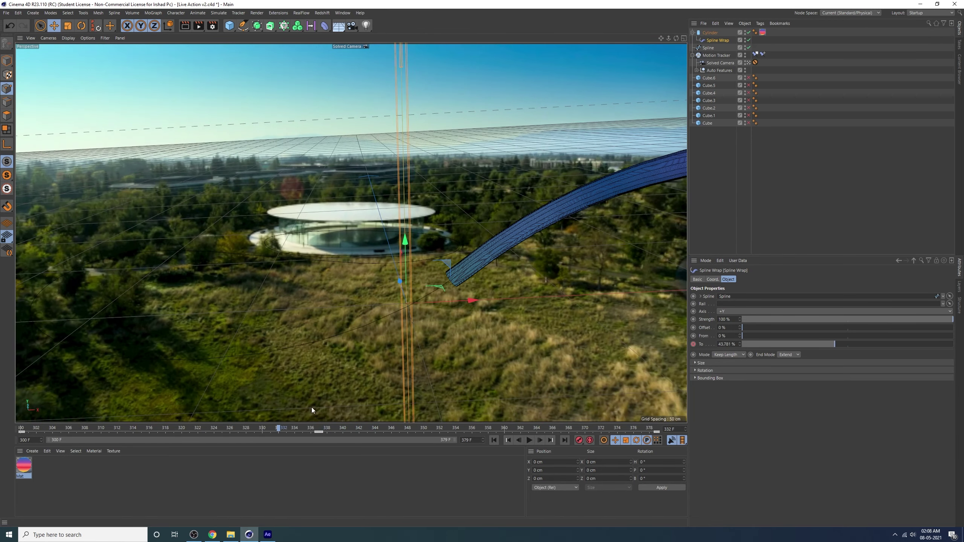
Lengthen the Cylinder's height to 981 cm so the ribbon follows the spline
{"action": "left_click", "coordinate": [711, 33]}
{"action": "mouse_move", "coordinate": [757, 306]}
{"action": "left_mouse_down"}
{"action": "mouse_move", "coordinate": [790, 305]}
{"action": "mouse_move", "coordinate": [760, 308]}
{"action": "left_mouse_up"}
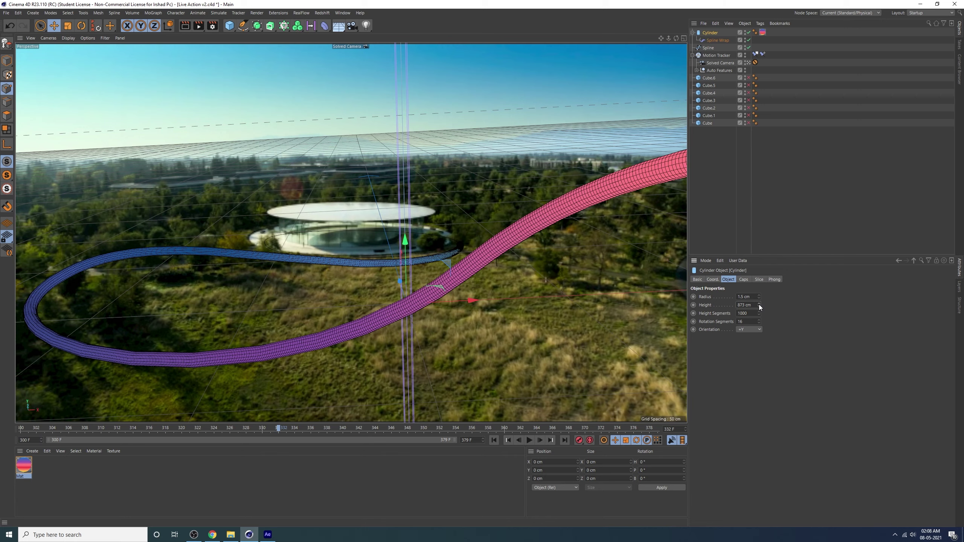
{"action": "left_click_drag", "start_coordinate": [760, 305], "coordinate": [759, 302]}
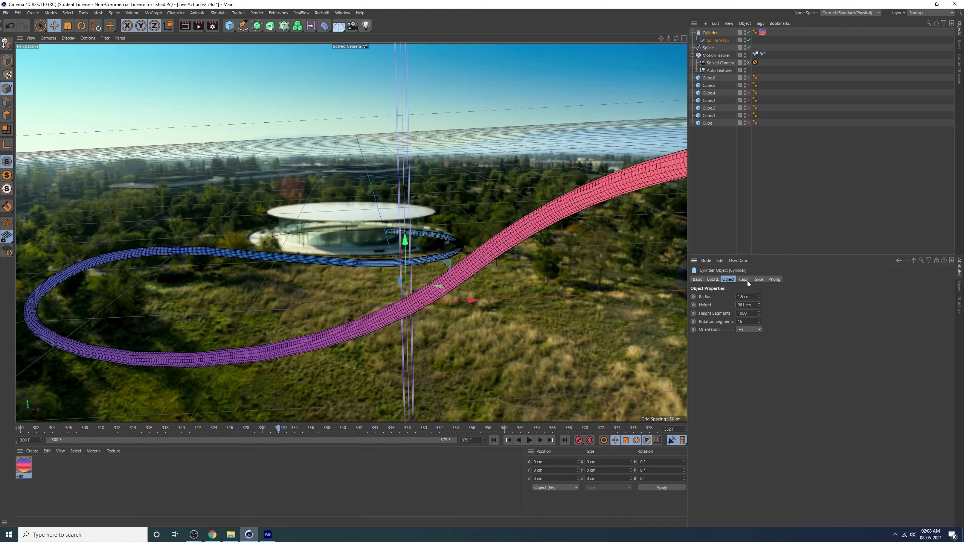
Inspect the Spline, keeping it Bezier, and the Spline Wrap with To at 42.781%
{"action": "left_click", "coordinate": [718, 40]}
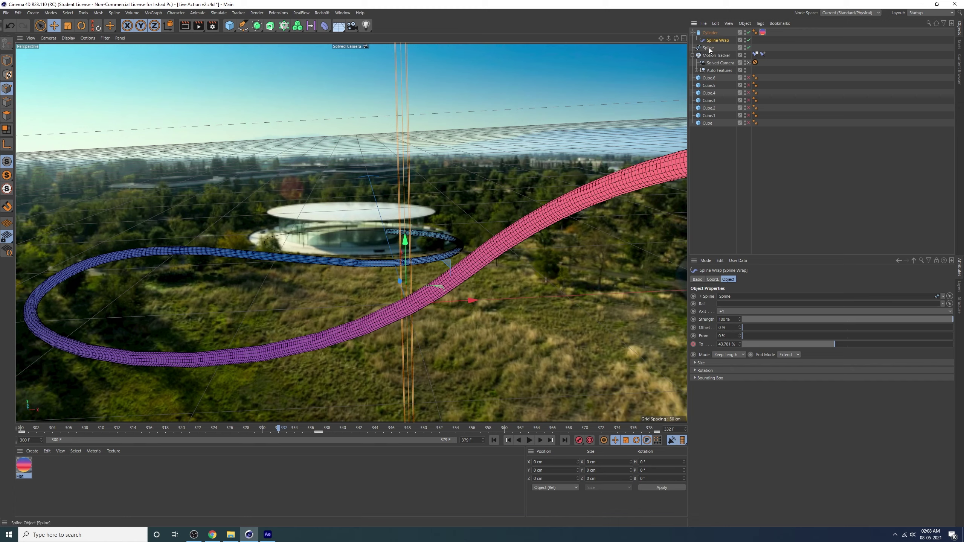
{"action": "left_click", "coordinate": [709, 47]}
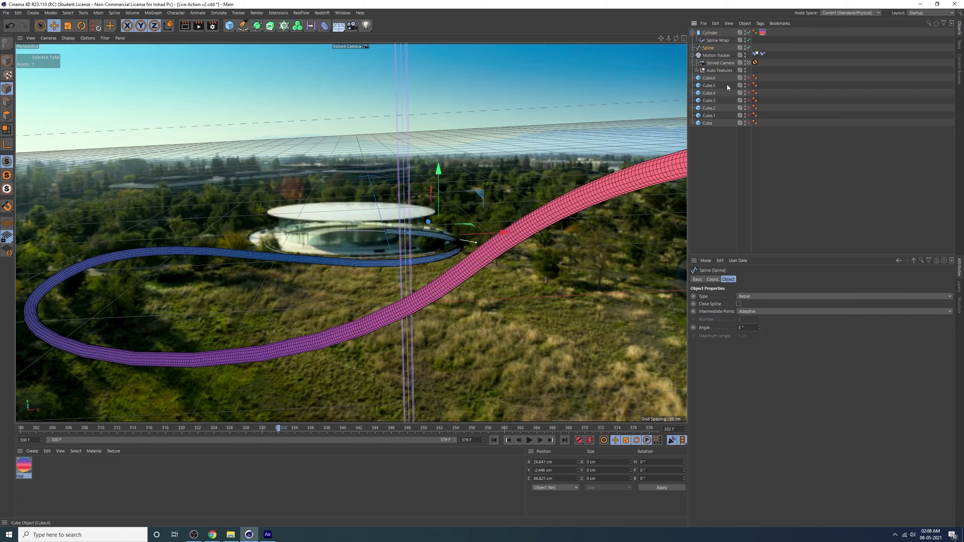
{"action": "left_click", "coordinate": [746, 297]}
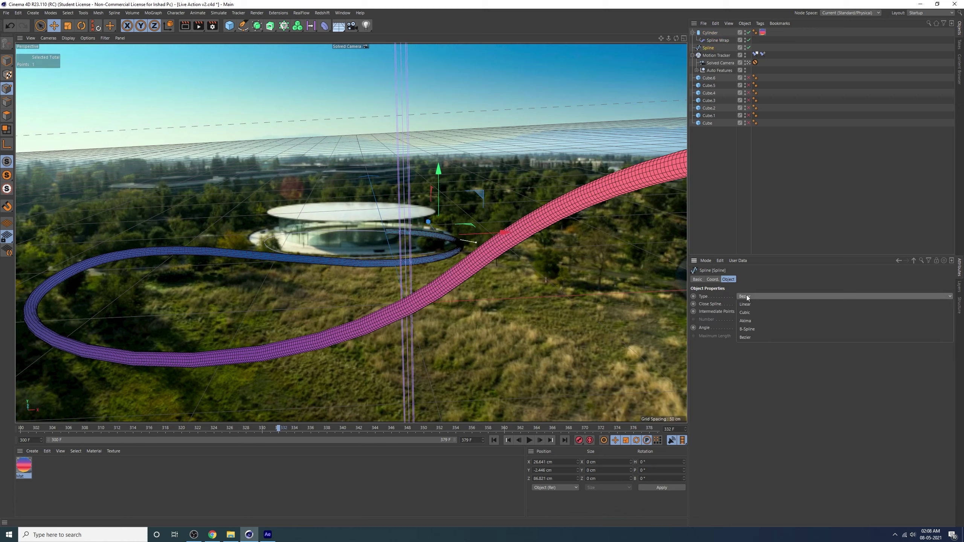
{"action": "left_click", "coordinate": [752, 297]}
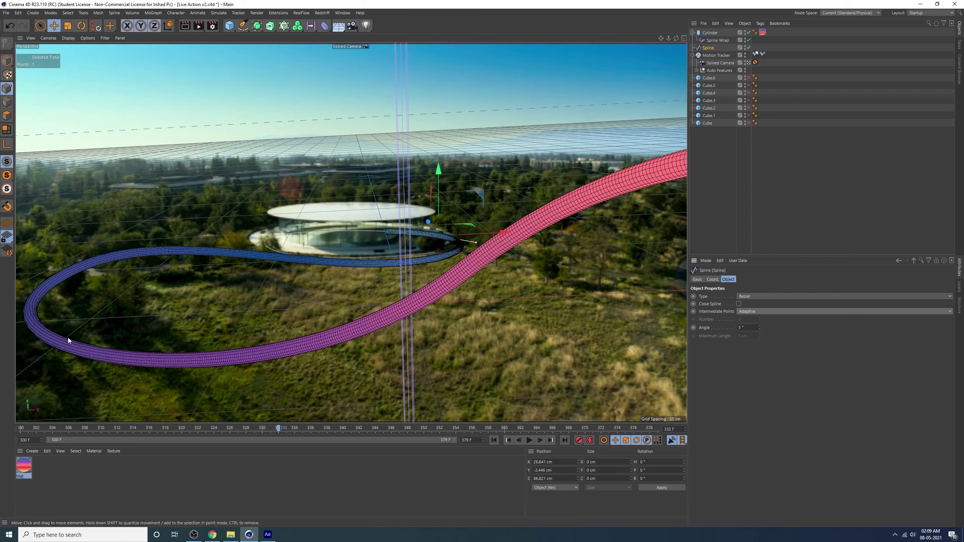
{"action": "left_click", "coordinate": [788, 147]}
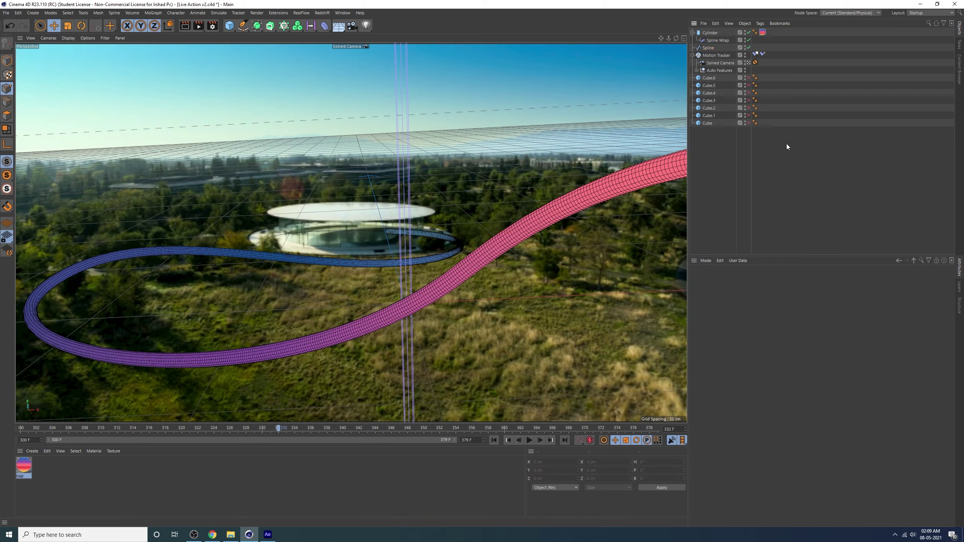
{"action": "left_click", "coordinate": [710, 33]}
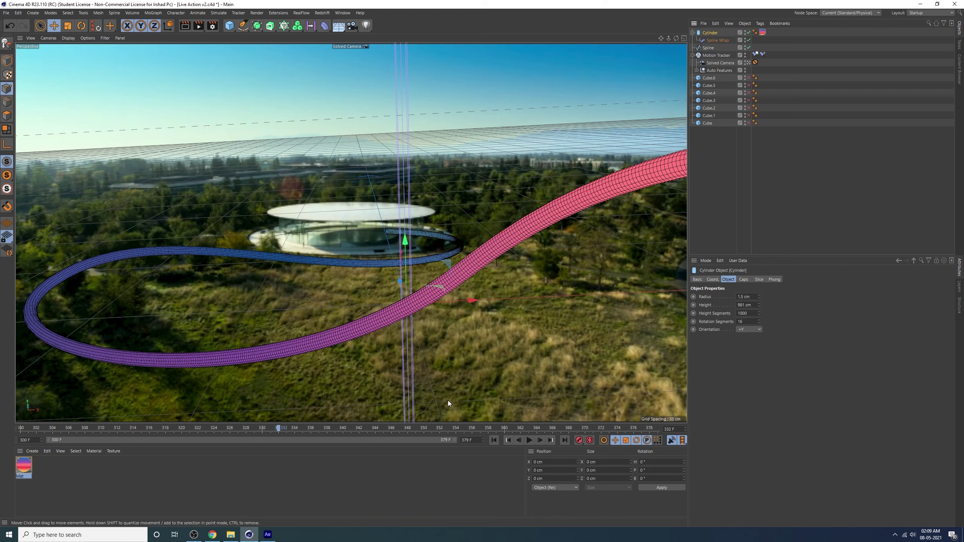
{"action": "left_click", "coordinate": [716, 40]}
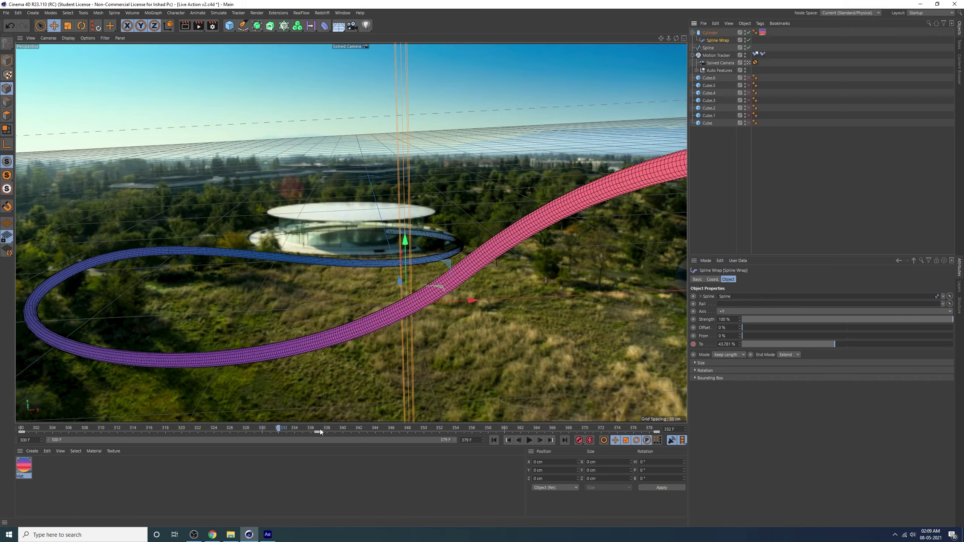
At frame 359, reduce the Cylinder's height to 787 cm and set 32 rotation segments
{"action": "left_click_drag", "start_coordinate": [289, 430], "coordinate": [498, 430]}
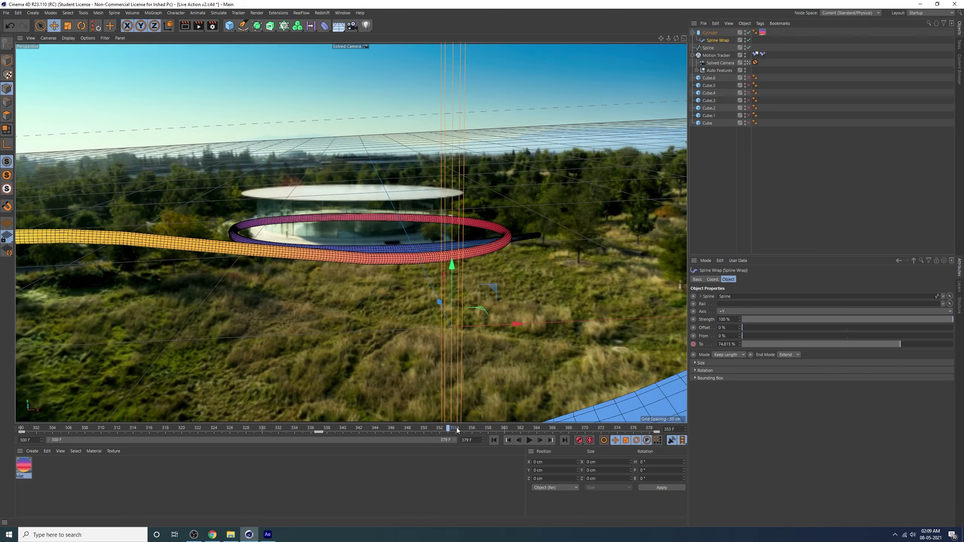
{"action": "left_click_drag", "start_coordinate": [498, 430], "coordinate": [496, 429]}
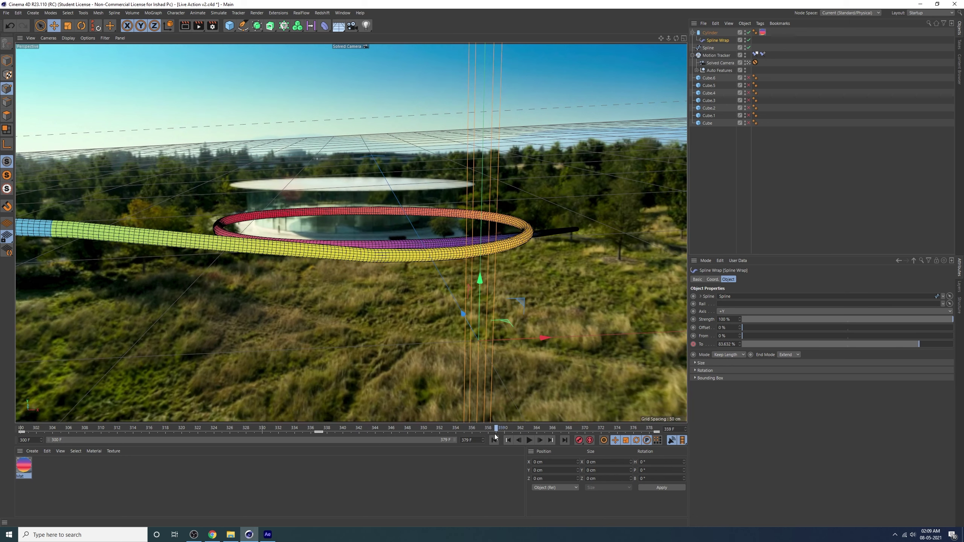
{"action": "left_click", "coordinate": [710, 33]}
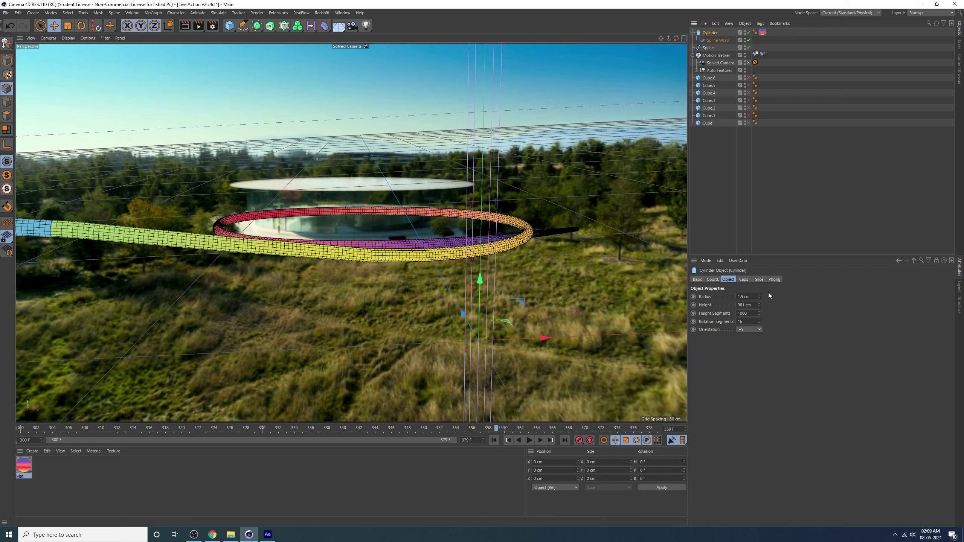
{"action": "mouse_move", "coordinate": [759, 307]}
{"action": "left_mouse_down"}
{"action": "mouse_move", "coordinate": [759, 326]}
{"action": "mouse_move", "coordinate": [760, 315]}
{"action": "left_mouse_up"}
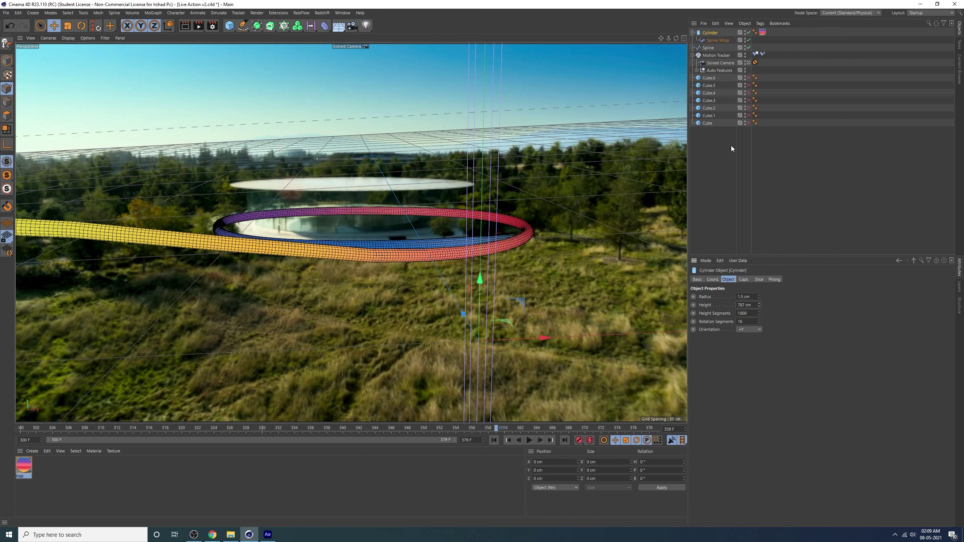
{"action": "left_click", "coordinate": [751, 322]}
{"action": "type", "text": "2"}
{"action": "key", "text": "Return"}
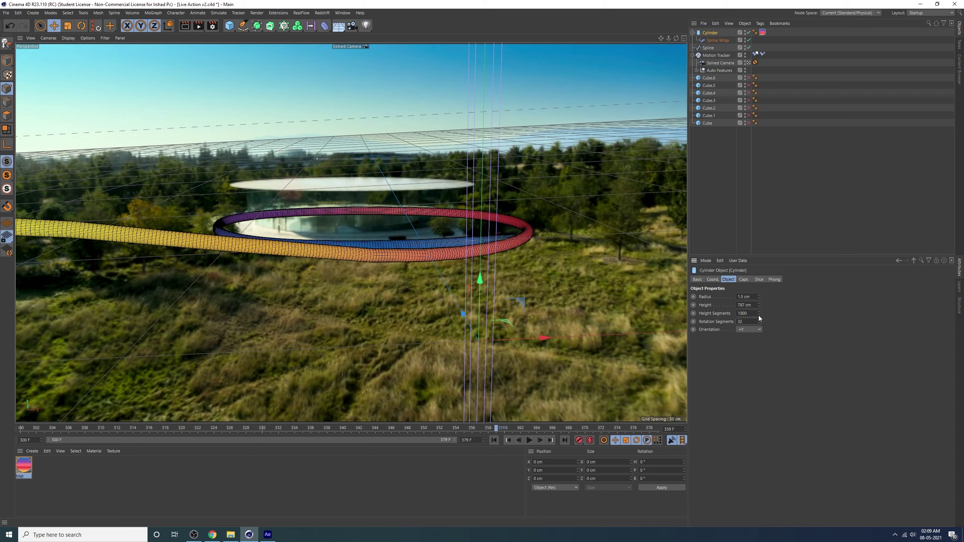
{"action": "mouse_move", "coordinate": [759, 314]}
{"action": "left_mouse_down"}
{"action": "mouse_move", "coordinate": [759, 330]}
{"action": "mouse_move", "coordinate": [759, 301]}
{"action": "left_mouse_up"}
Enable the cylinder cap fillet with 10 segments and a 1.5 cm radius
{"action": "left_click", "coordinate": [743, 280]}
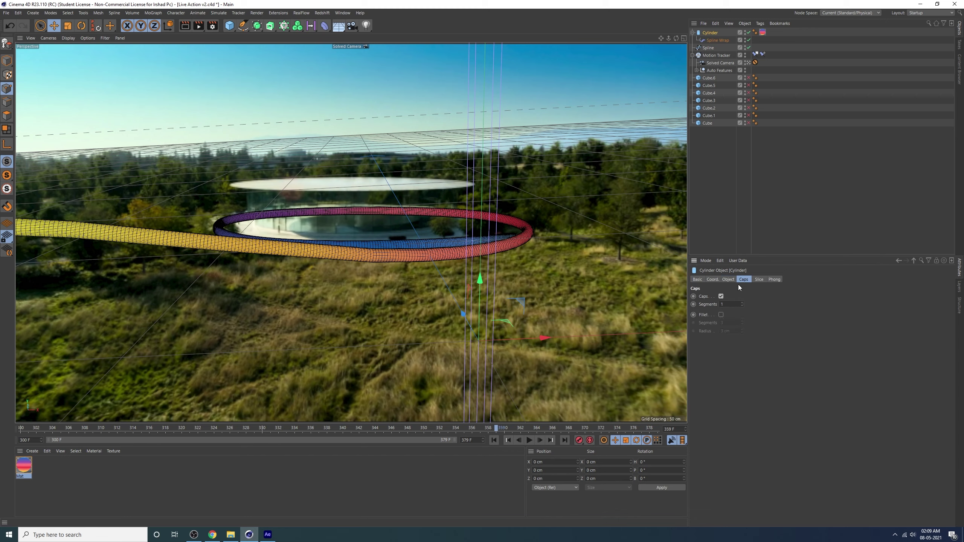
{"action": "left_click", "coordinate": [721, 315]}
{"action": "left_click", "coordinate": [742, 331]}
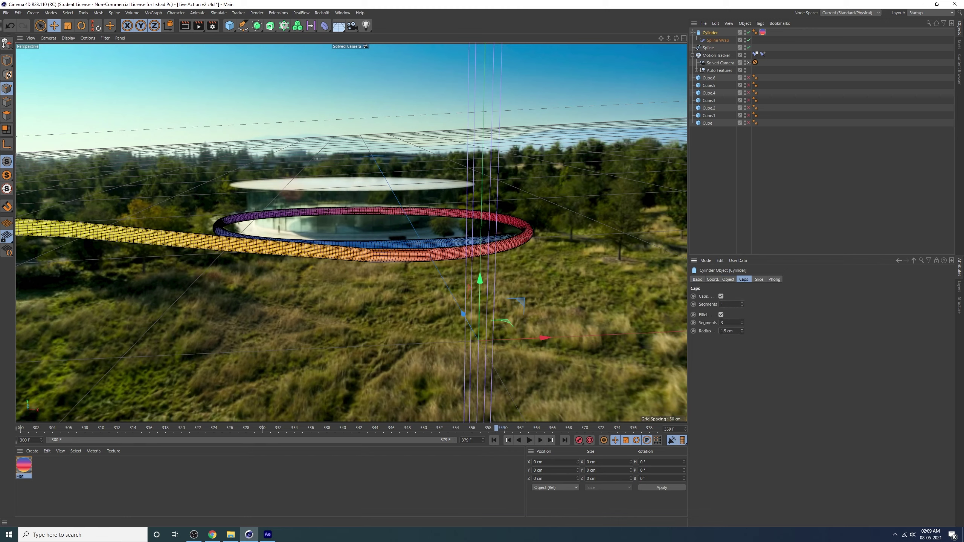
{"action": "left_click_drag", "start_coordinate": [742, 322], "coordinate": [742, 312]}
Play the ribbon animation from the start and stop it partway through
{"action": "left_click", "coordinate": [494, 440]}
{"action": "left_click", "coordinate": [529, 441]}
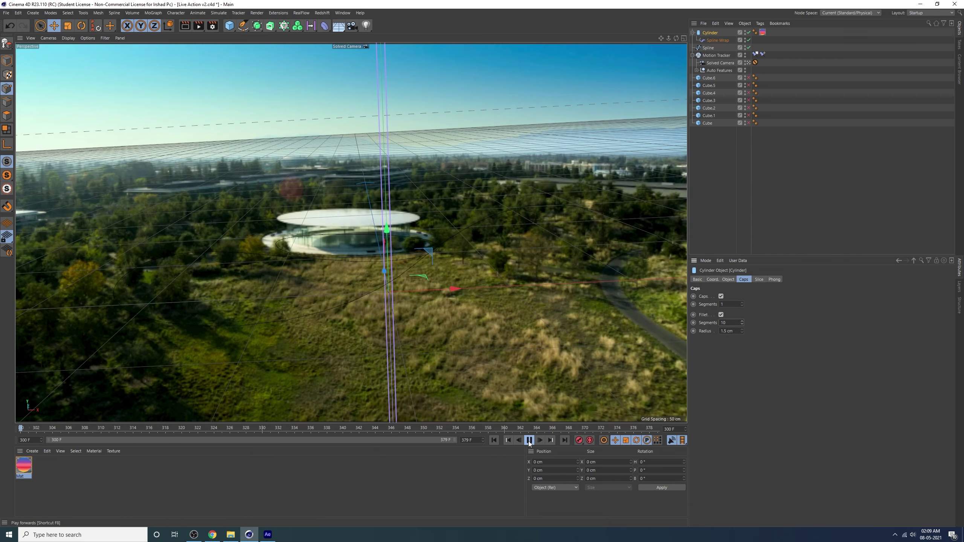
{"action": "left_click", "coordinate": [529, 441]}
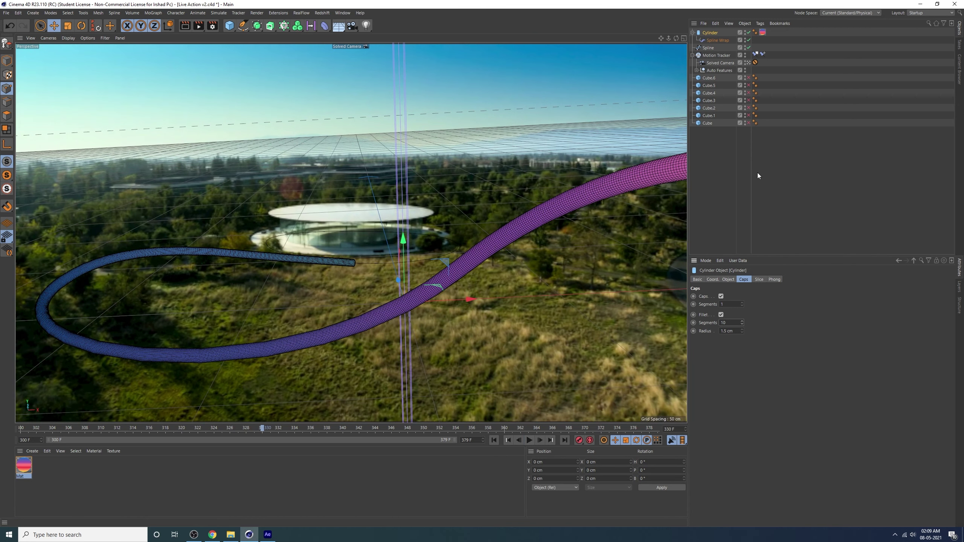
Keep the spline's intermediate points on Adaptive and set its angle to 0°
{"action": "left_click", "coordinate": [710, 48]}
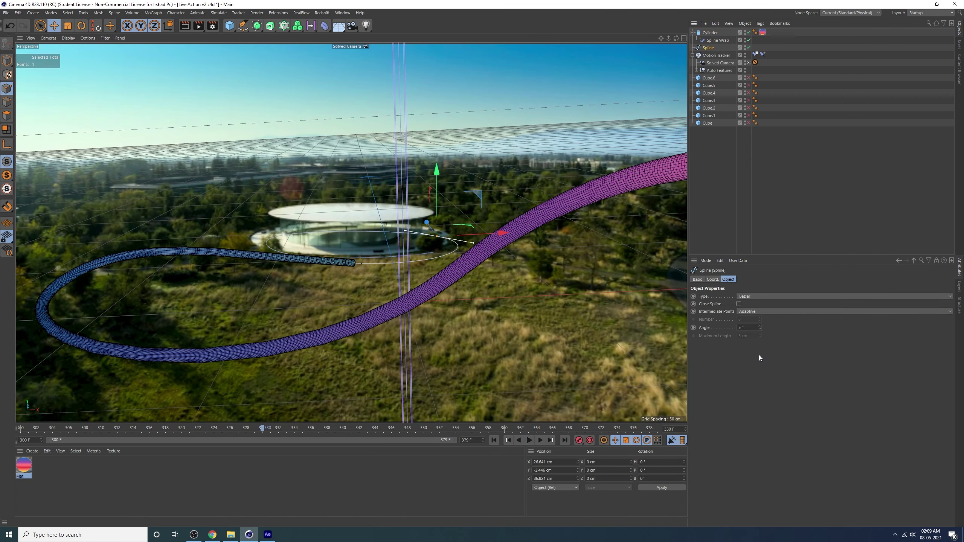
{"action": "left_click", "coordinate": [744, 311]}
{"action": "left_click", "coordinate": [750, 353]}
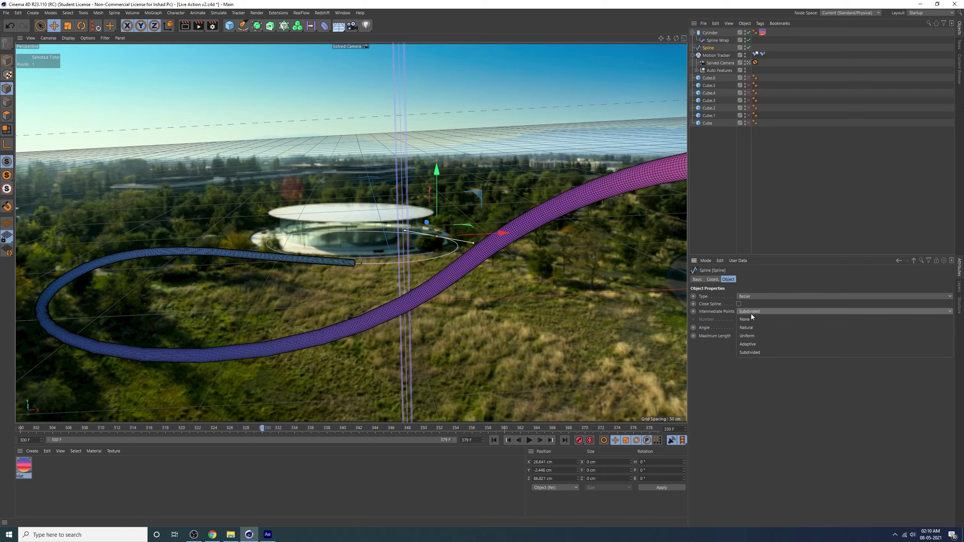
{"action": "left_click", "coordinate": [751, 312]}
{"action": "left_click", "coordinate": [753, 344]}
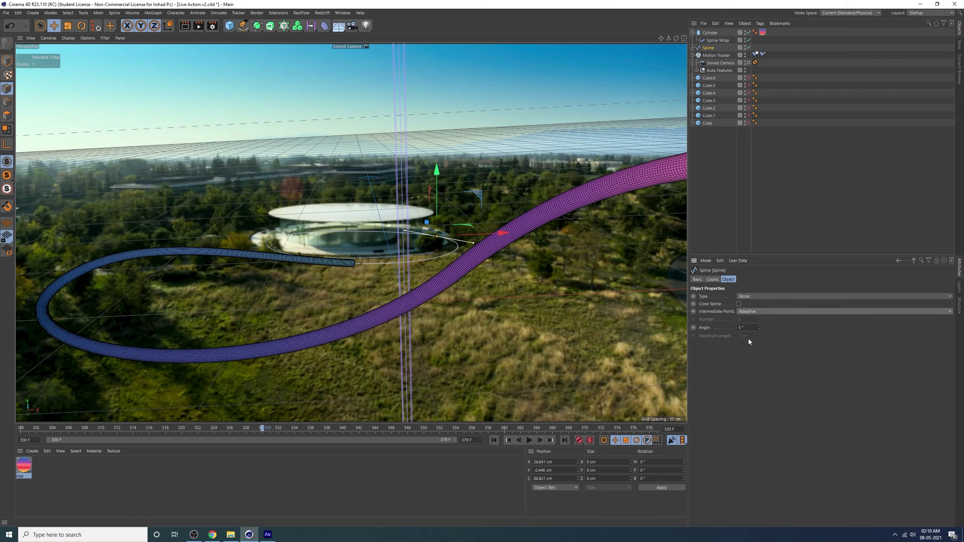
{"action": "left_click_drag", "start_coordinate": [759, 329], "coordinate": [760, 335]}
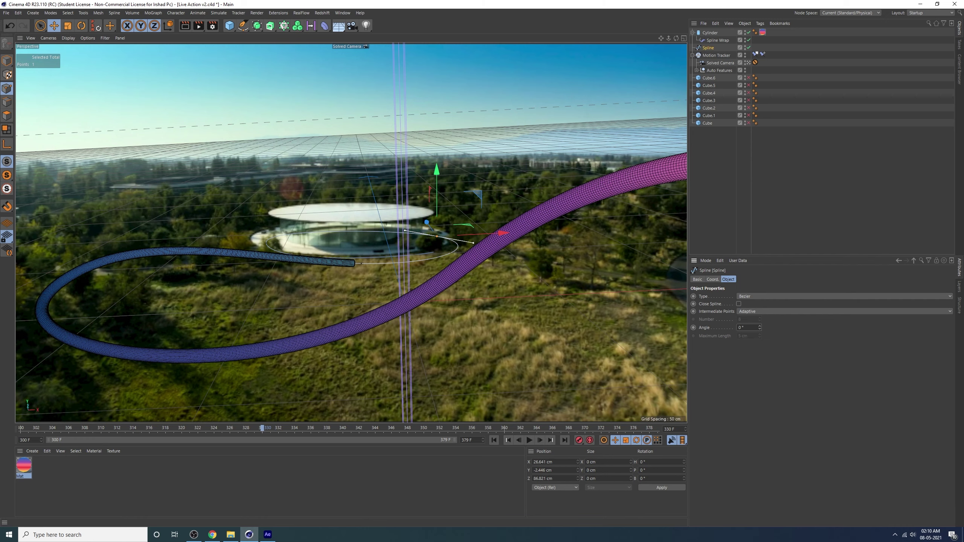
Play back the ribbon, then switch the viewport to Gouraud Shading
{"action": "left_click", "coordinate": [494, 441]}
{"action": "left_click", "coordinate": [529, 441]}
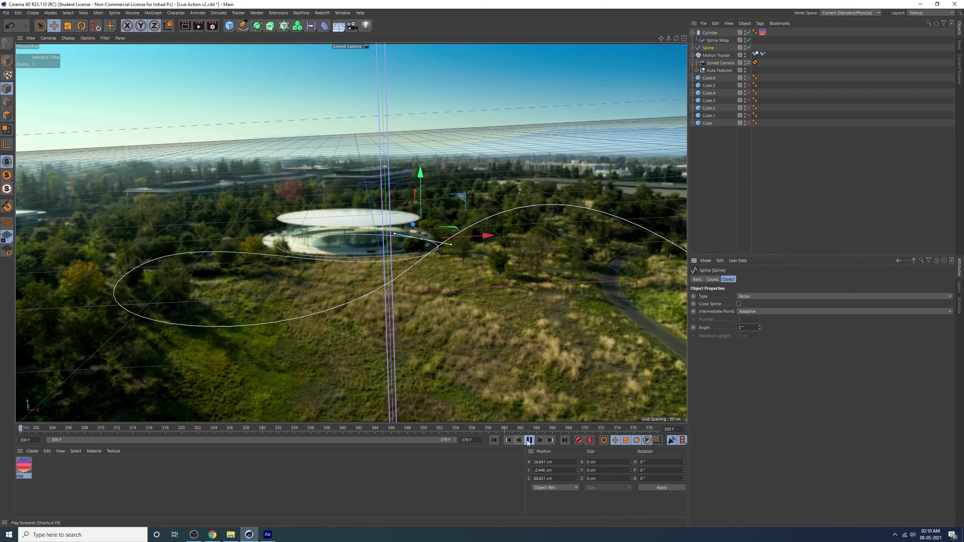
{"action": "left_click", "coordinate": [529, 440]}
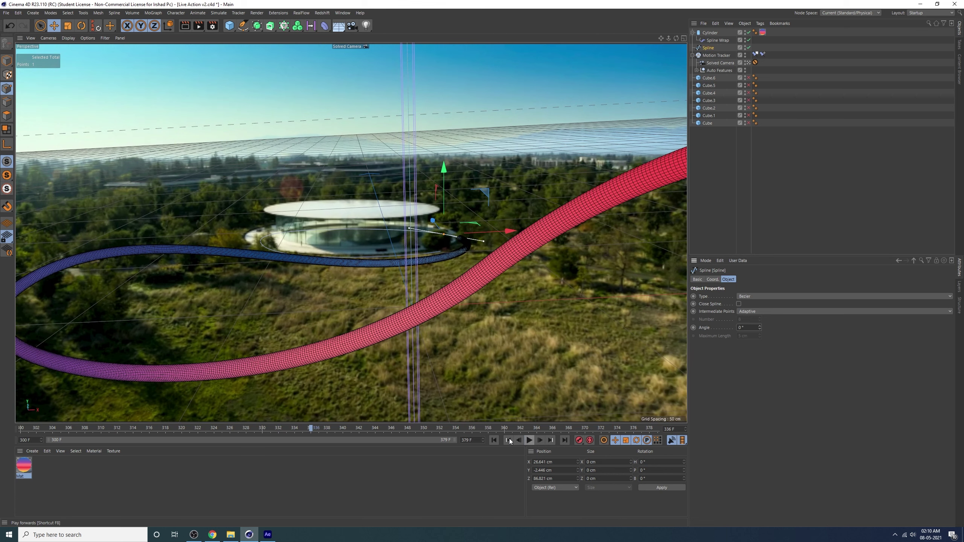
{"action": "right_click", "coordinate": [500, 283]}
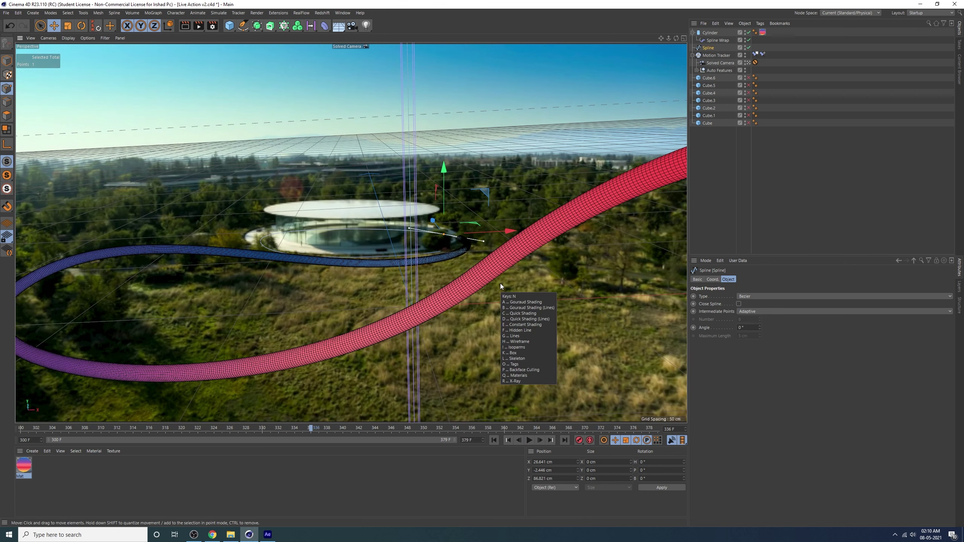
{"action": "left_click", "coordinate": [491, 299]}
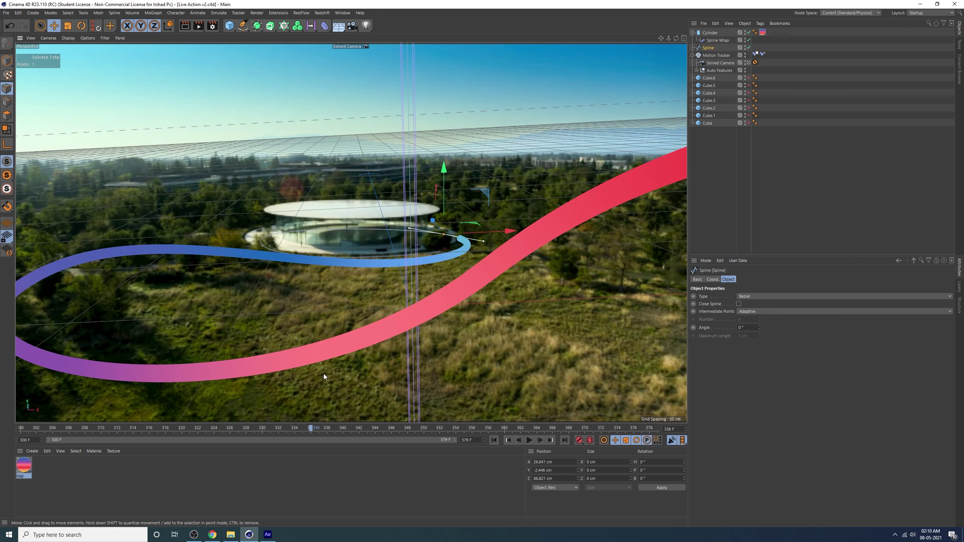
{"action": "left_click", "coordinate": [268, 535]}
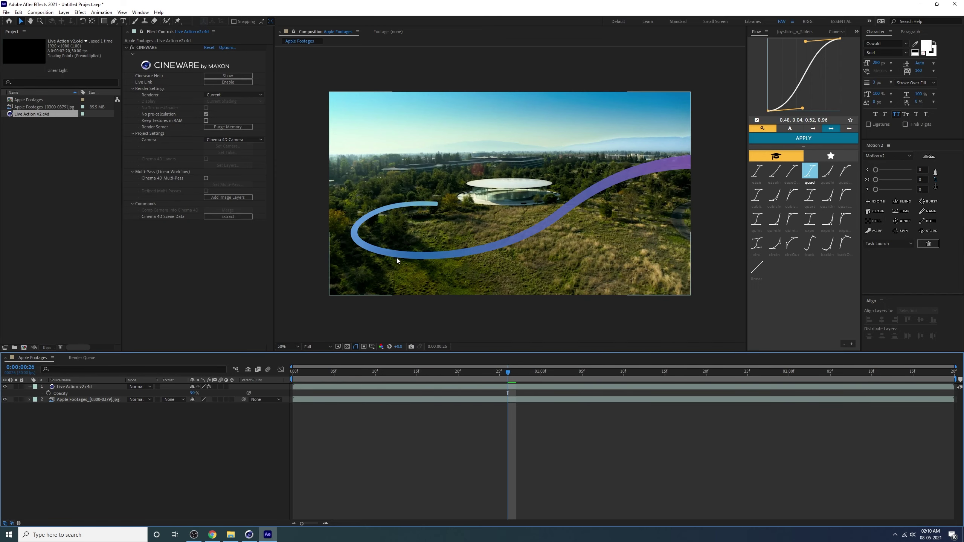
Zoom the composition viewer, glance at the 3D Line ANIMATION tutorial, then return
{"action": "scroll", "coordinate": [414, 264], "scroll_direction": "up", "scroll_amount": 1}
{"action": "scroll", "coordinate": [416, 239], "scroll_direction": "up", "scroll_amount": 1}
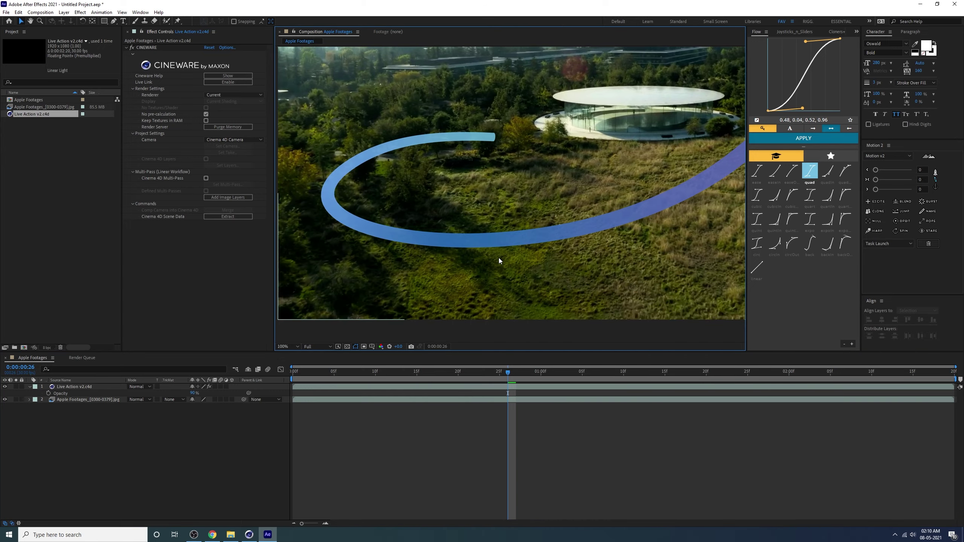
{"action": "scroll", "coordinate": [499, 258], "scroll_direction": "down", "scroll_amount": 2}
{"action": "left_click", "coordinate": [212, 535]}
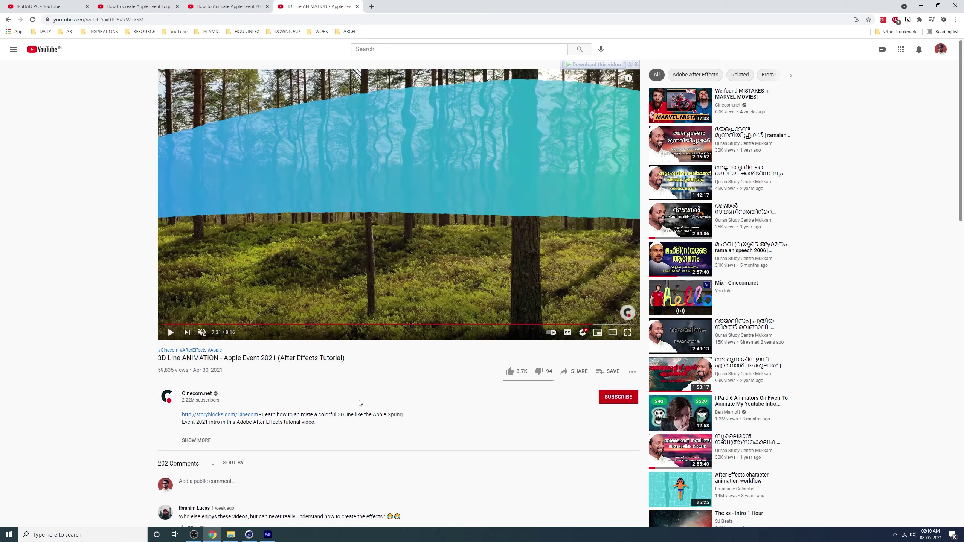
{"action": "left_click", "coordinate": [268, 535]}
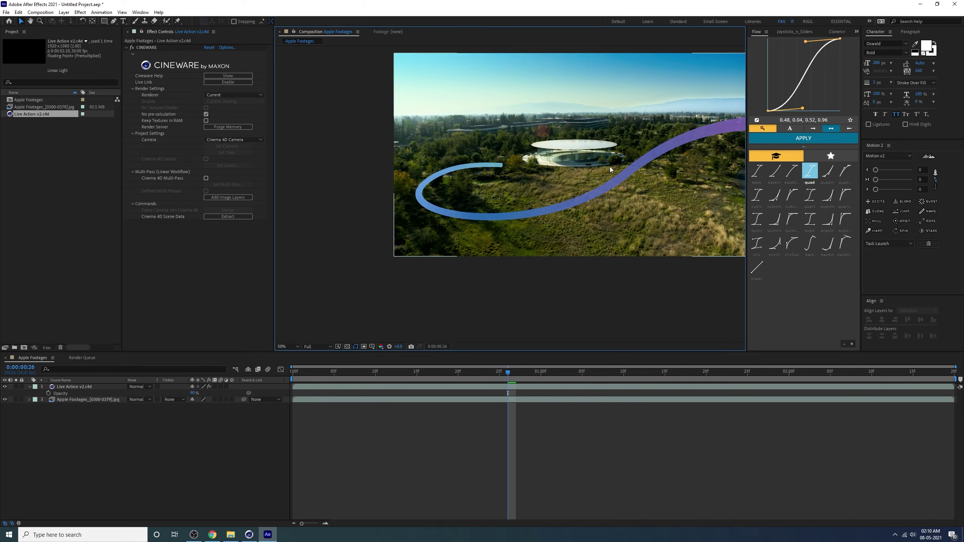
Fit the frame in the viewer, rewind to frame 0 and preview the ribbon animation
{"action": "left_click_drag", "start_coordinate": [610, 167], "coordinate": [520, 218]}
{"action": "scroll", "coordinate": [483, 232], "scroll_direction": "up", "scroll_amount": 2}
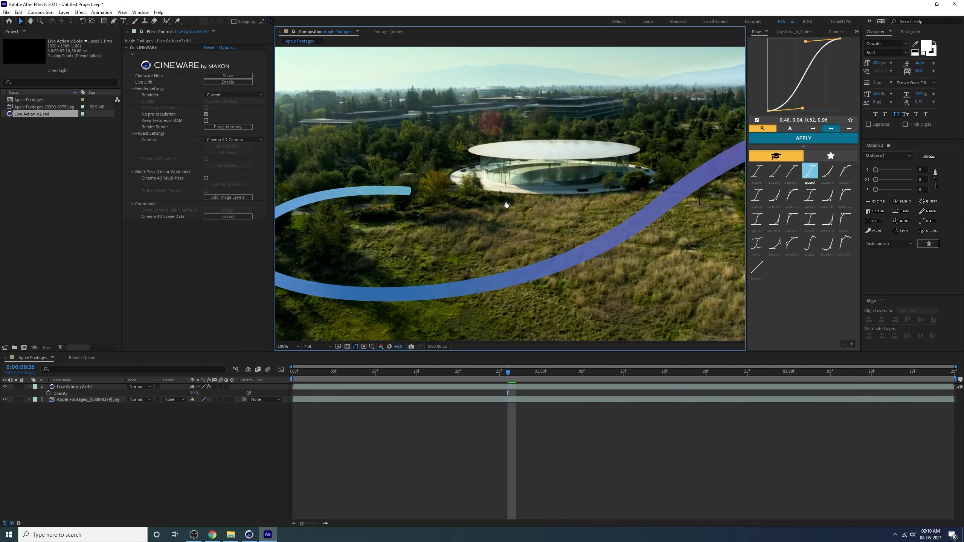
{"action": "key", "text": "comma"}
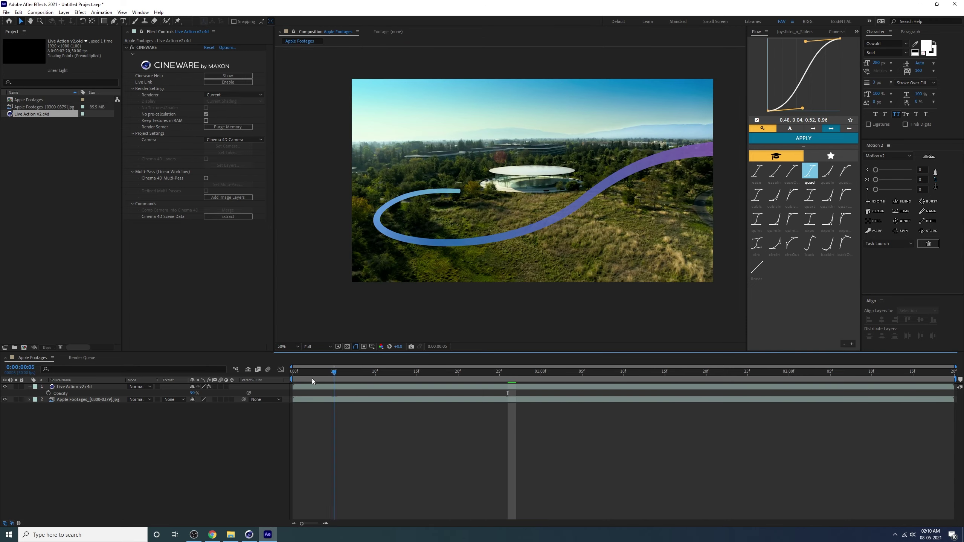
{"action": "left_click_drag", "start_coordinate": [312, 376], "coordinate": [293, 376]}
{"action": "key", "text": "space"}
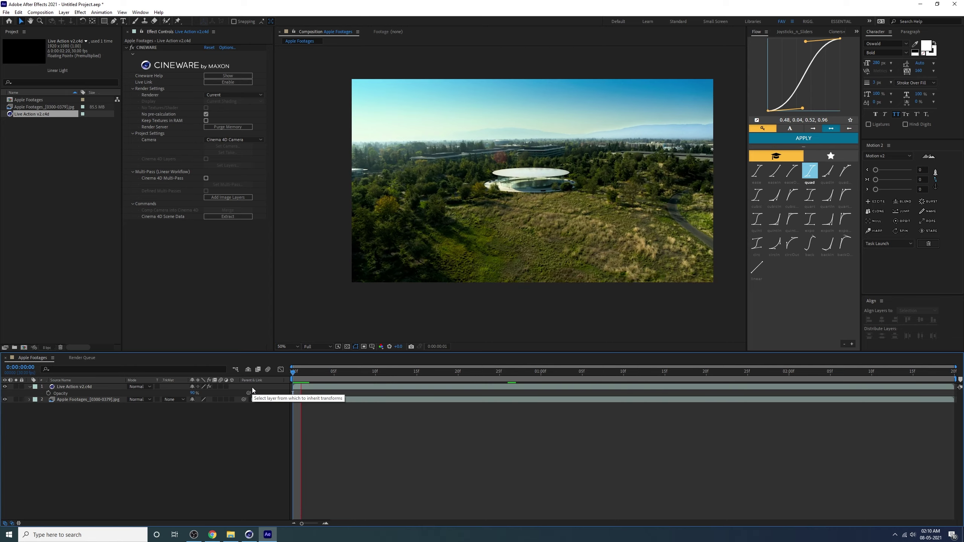